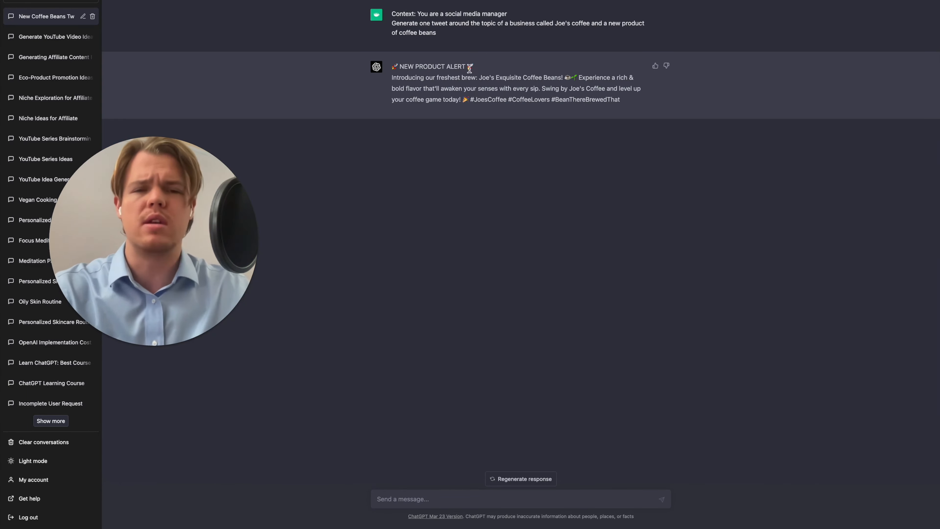
left_click(655, 14)
left_click(547, 23)
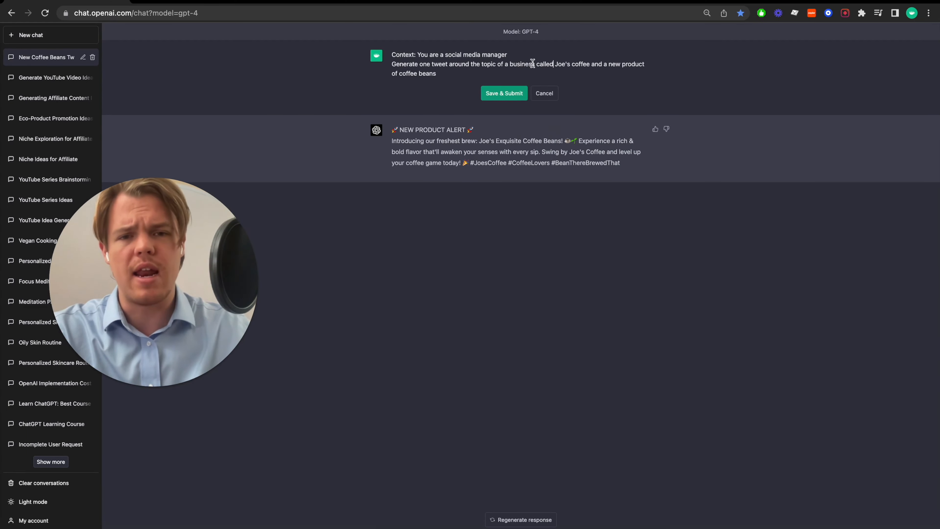
left_click(544, 93)
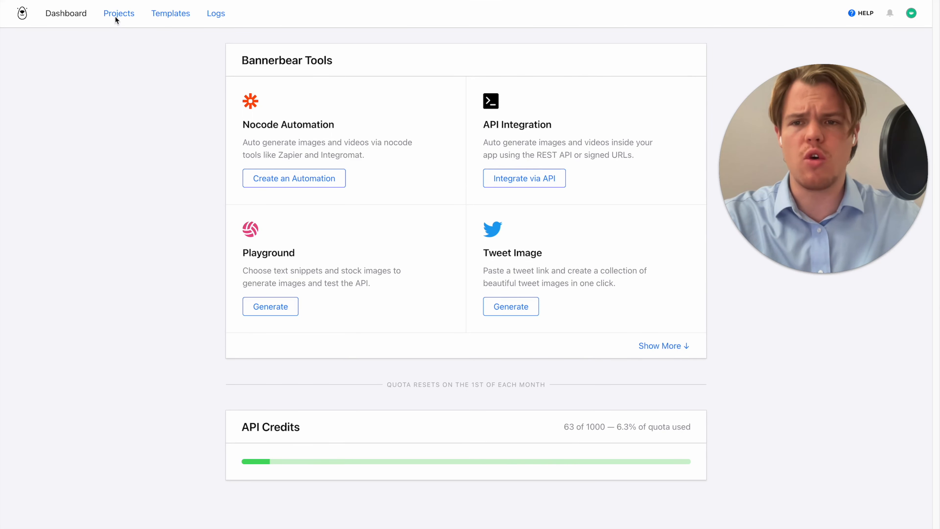
left_click(118, 15)
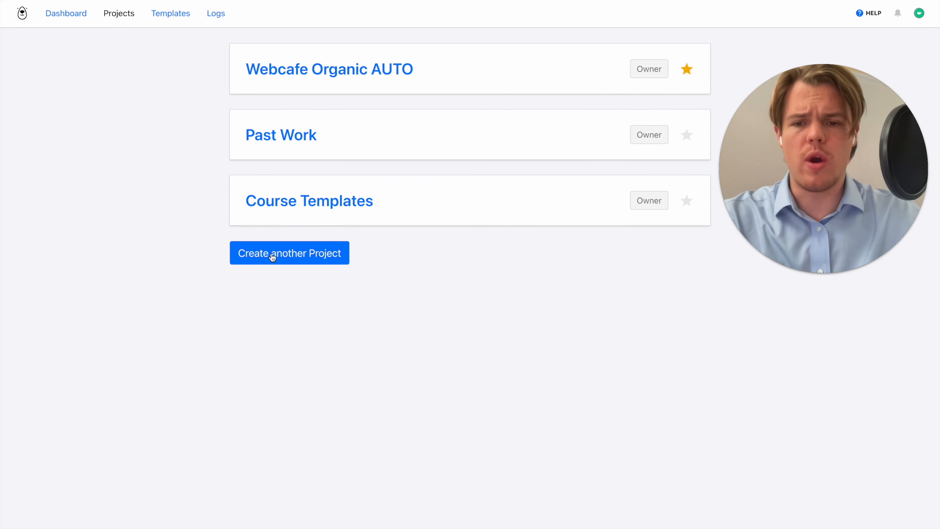
left_click(294, 262)
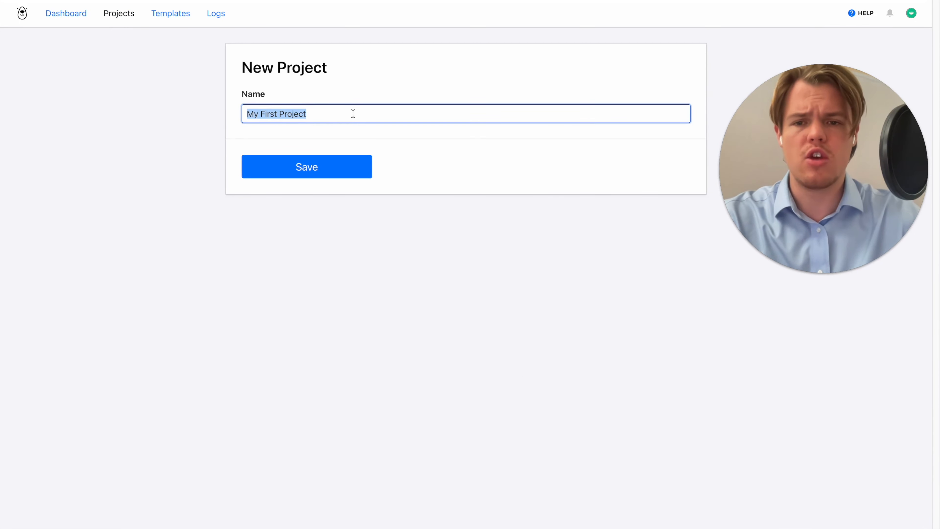
left_click(226, 114)
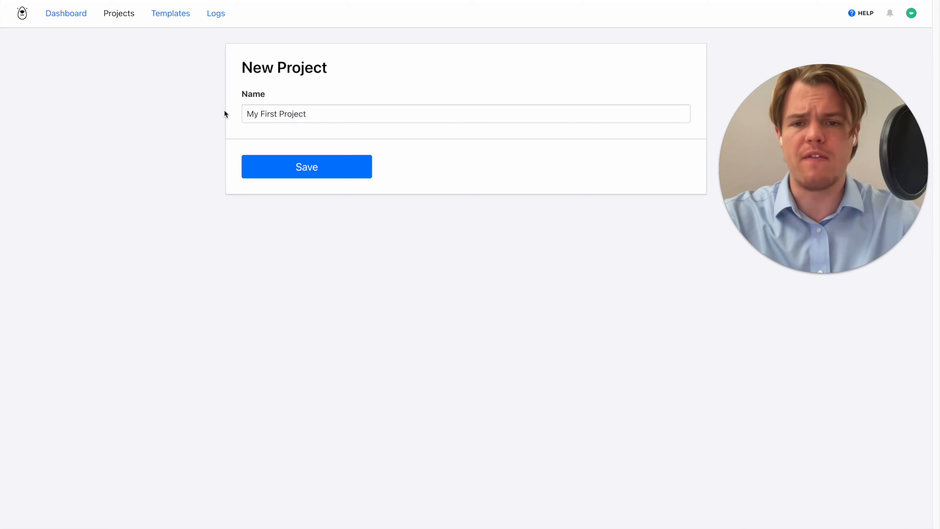
- Open the Course Templates project from the project list and look over its templates
left_click(108, 16)
left_click(334, 196)
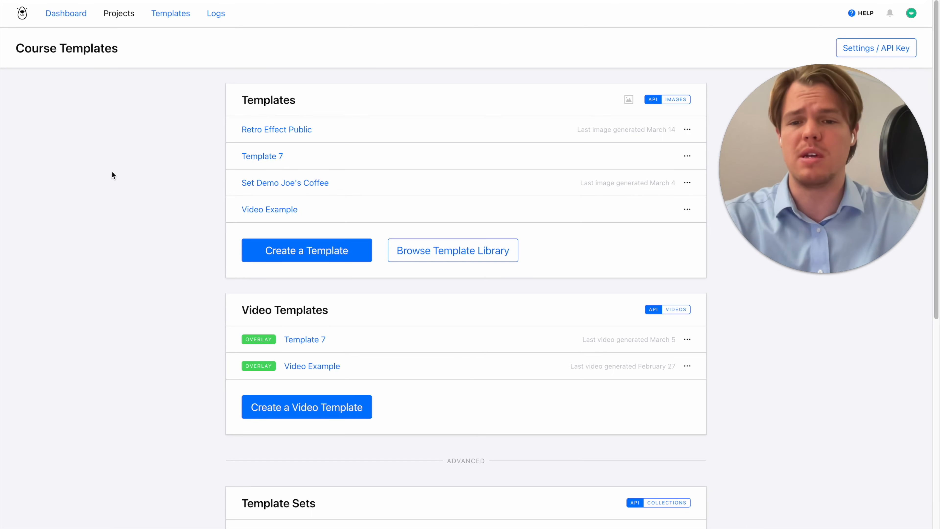
scroll(111, 170, "down", 3)
scroll(245, 164, "up", 2)
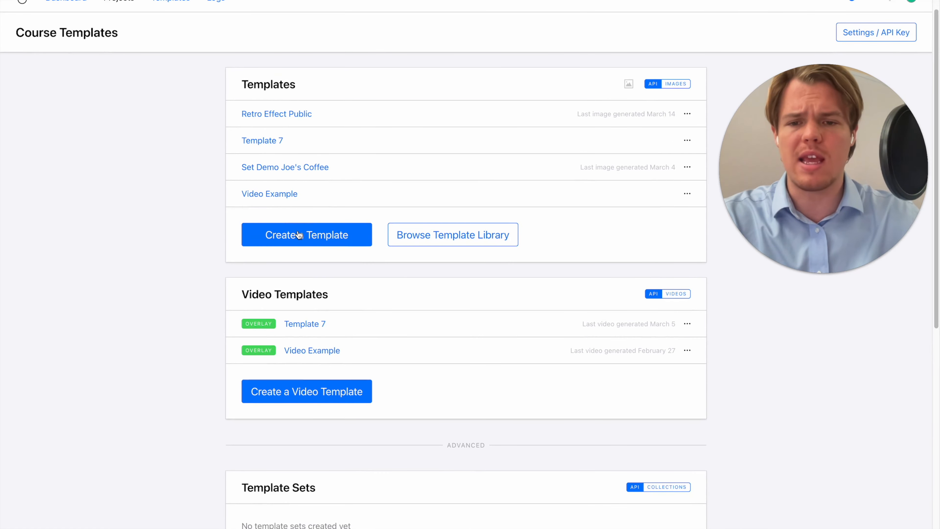
left_click(300, 235)
left_click(340, 159)
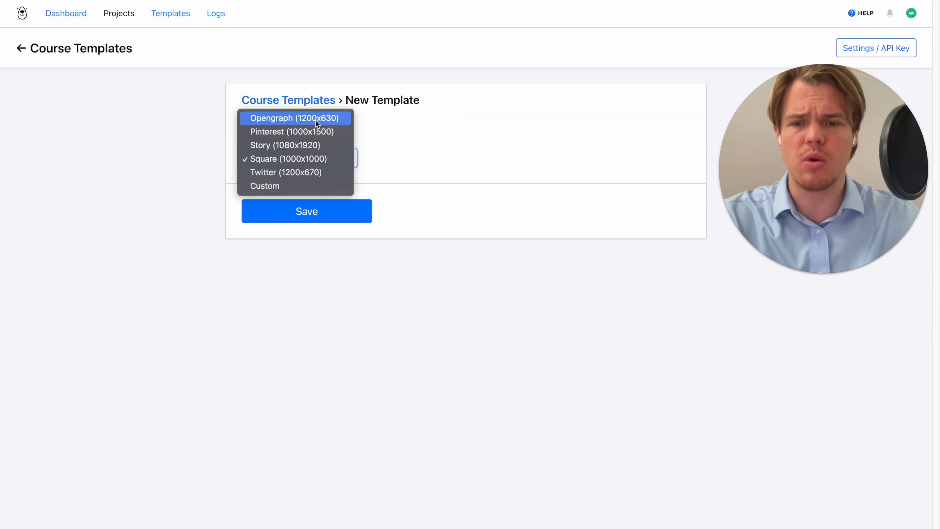
left_click(319, 185)
left_click(318, 158)
left_click(315, 105)
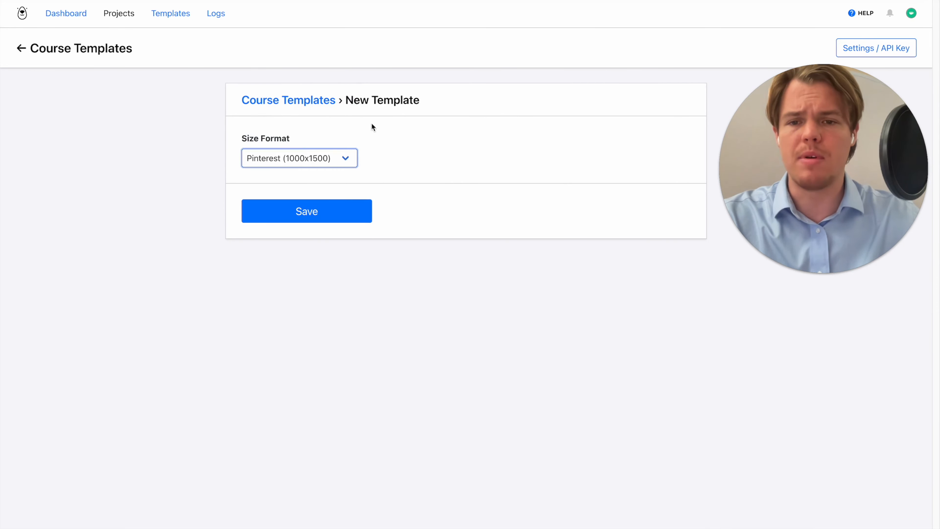
left_click(23, 49)
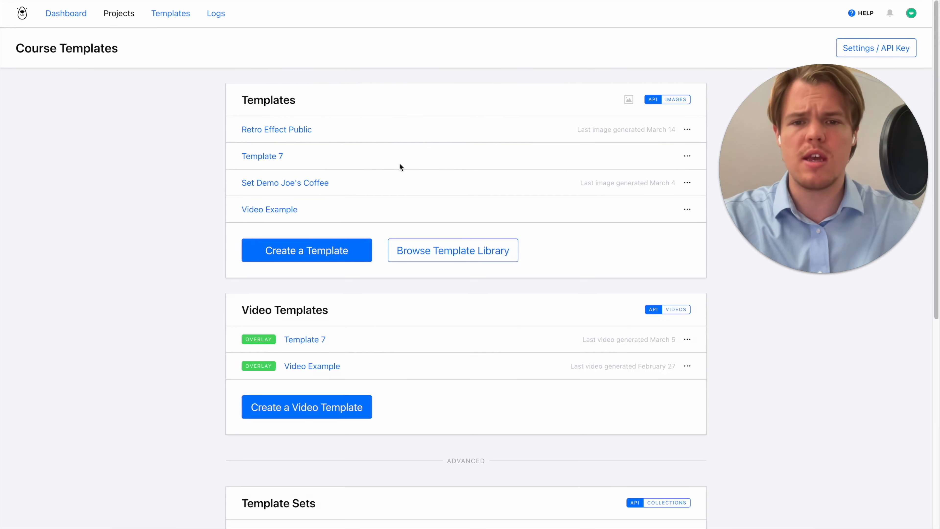
- Browse the template library, filter it by the Fitness category, and clear the category filter
left_click(448, 256)
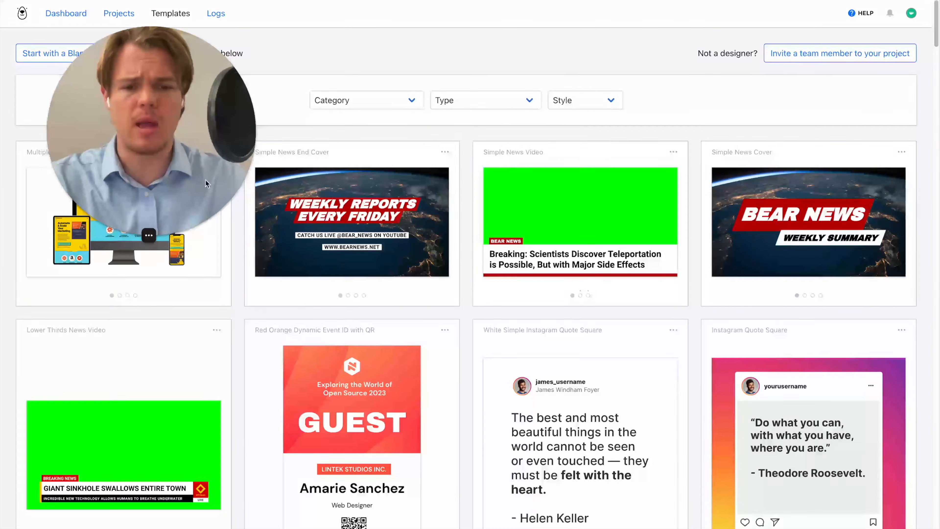
left_click(356, 101)
left_click(371, 108)
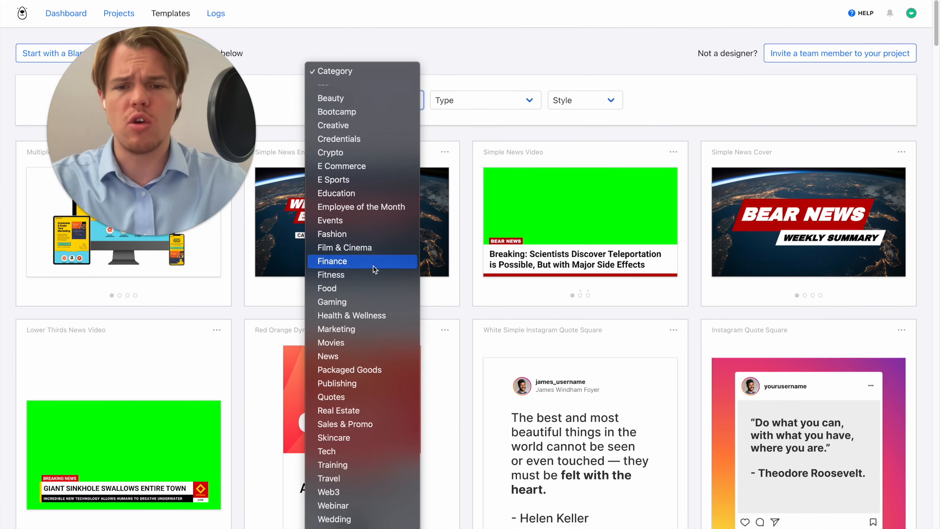
left_click(373, 274)
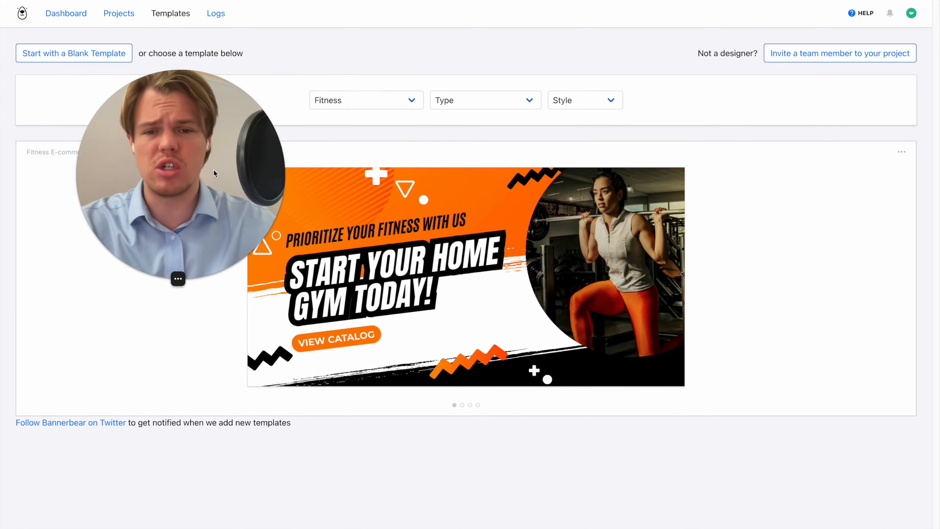
left_click(373, 97)
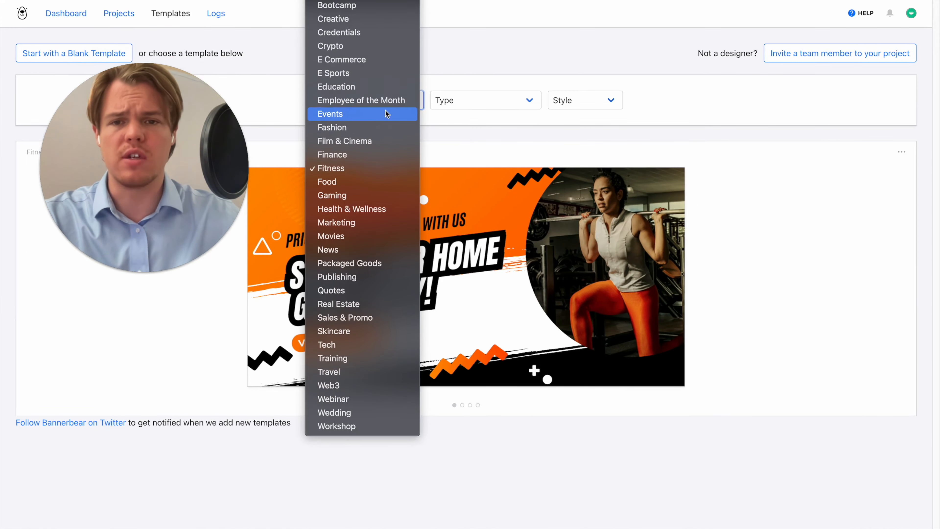
left_click(370, 5)
- Filter the template library to Instagram Story templates, browse them, and clear the type filter
left_click(463, 102)
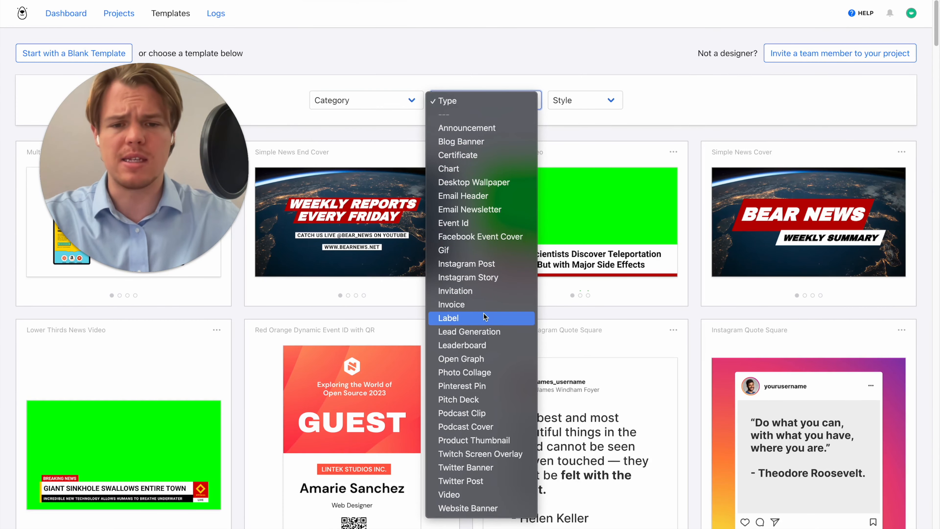
left_click(503, 277)
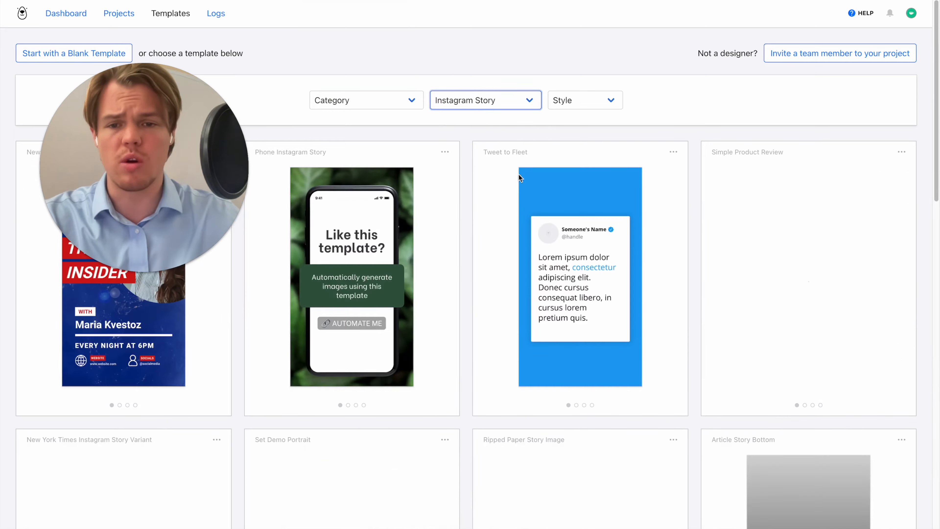
scroll(482, 172, "down", 10)
scroll(482, 169, "down", 5)
scroll(483, 170, "up", 10)
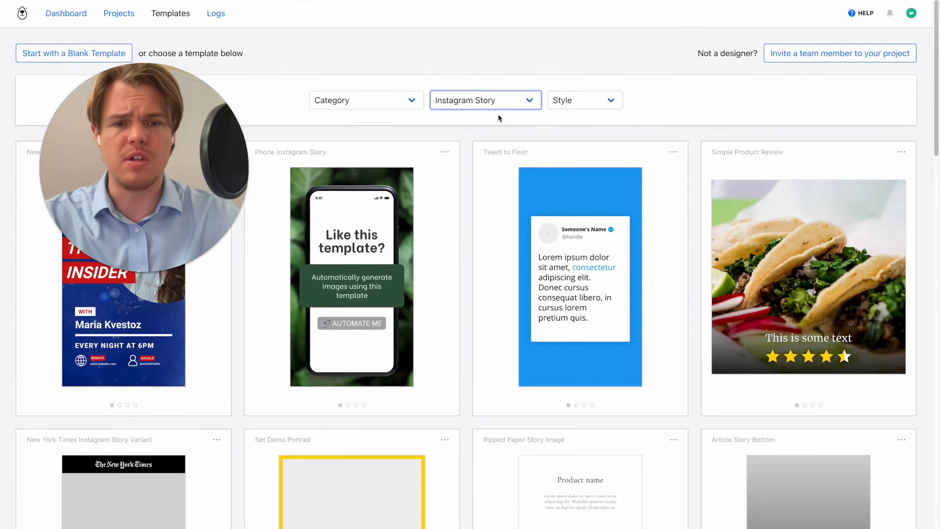
left_click(496, 106)
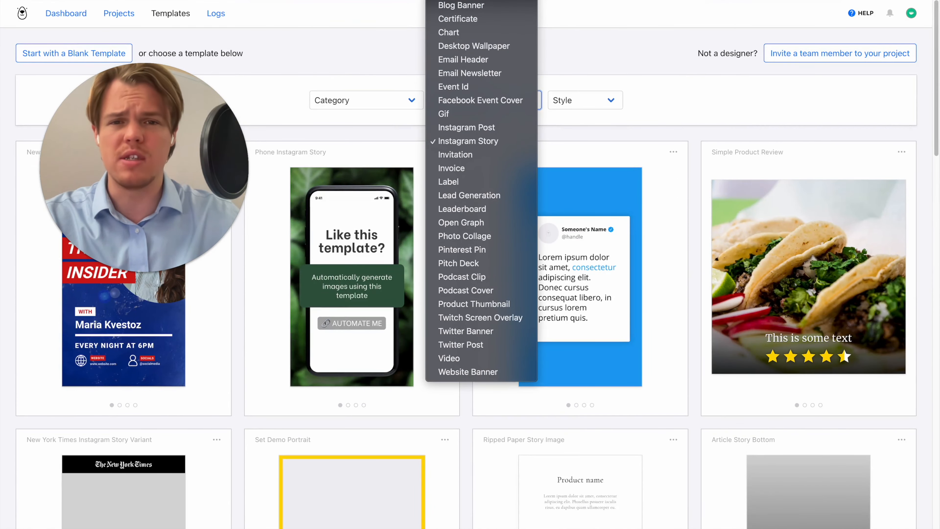
left_click(483, 1)
left_click(565, 100)
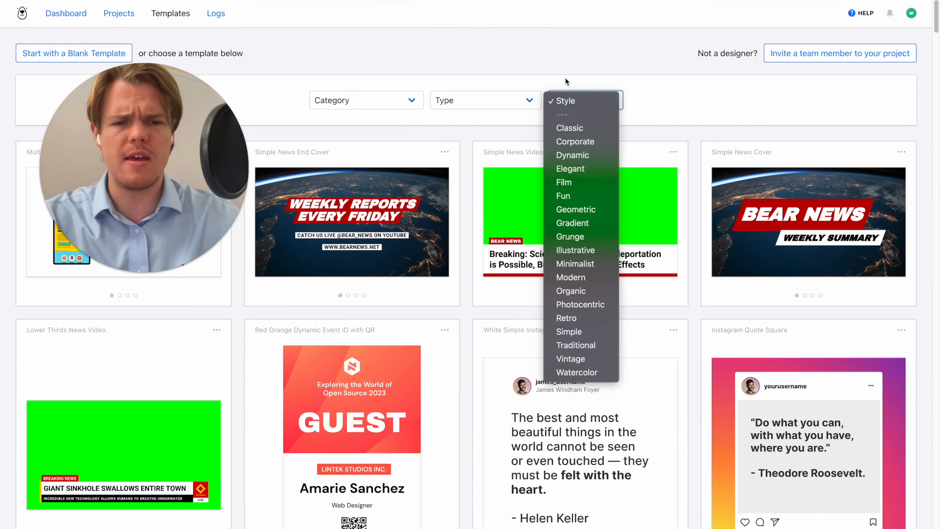
left_click(552, 55)
- Check the Instagram Post templates and switch the library's type filter to Twitter Post, leaving the style unfiltered
left_click(504, 101)
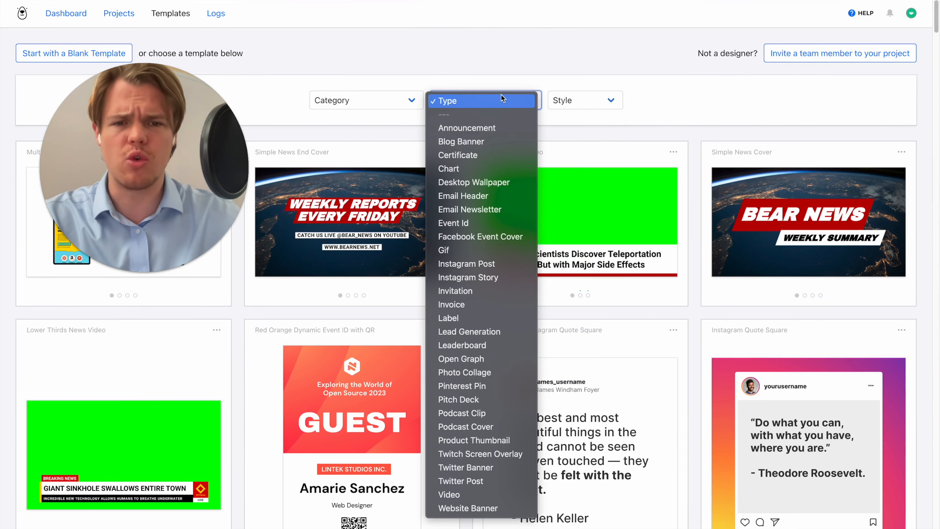
left_click(502, 263)
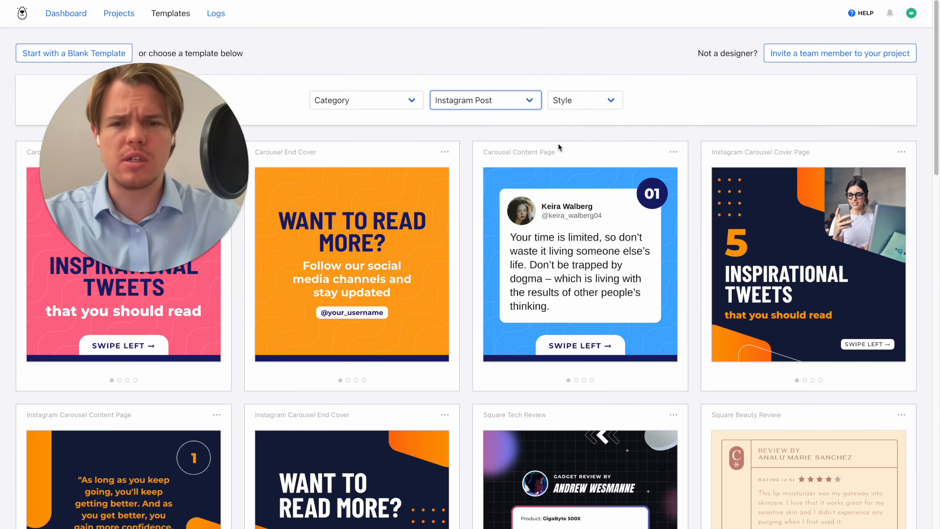
left_click(504, 95)
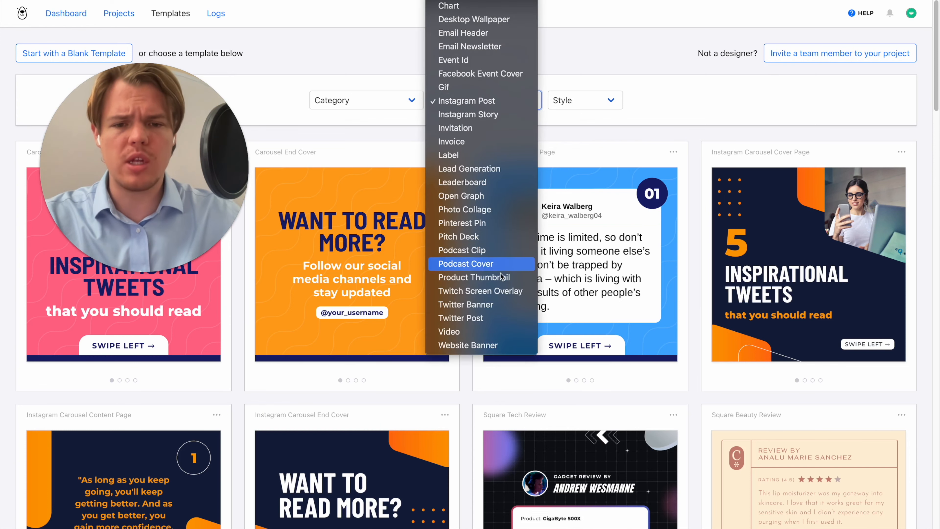
left_click(499, 317)
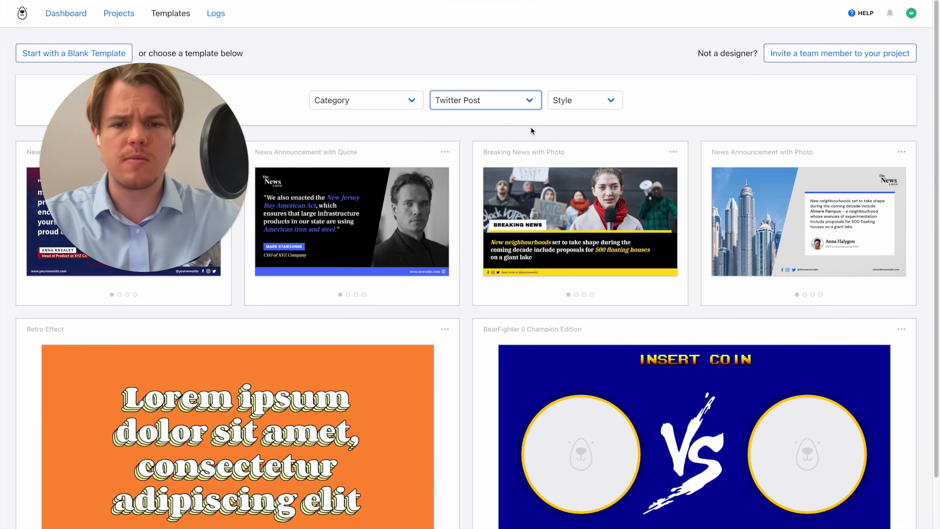
scroll(439, 258, "down", 2)
scroll(535, 298, "up", 2)
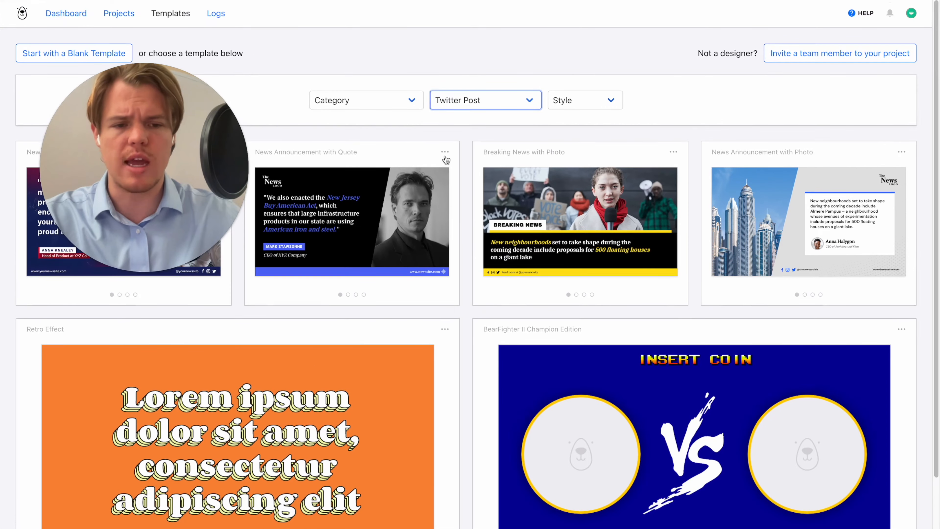
left_click(576, 107)
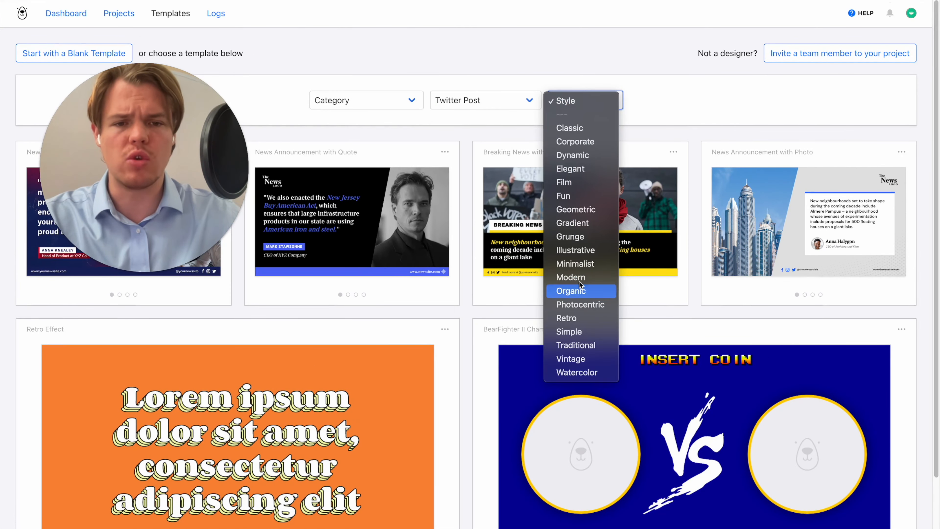
left_click(578, 103)
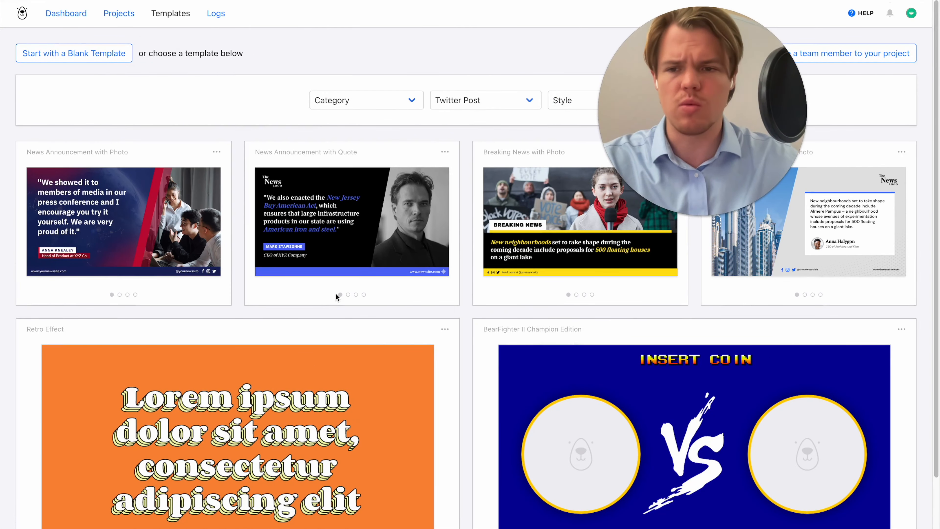
- Add the News Announcement with Photo template with the skyscraper picture to the Course Templates project
scroll(352, 304, "down", 2)
left_click_drag(617, 188, 374, 426)
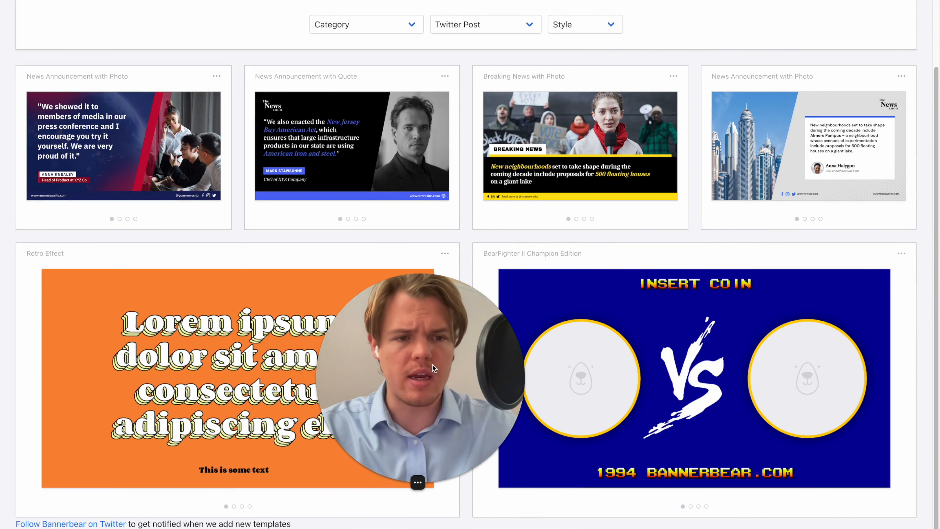
left_click_drag(430, 367, 476, 233)
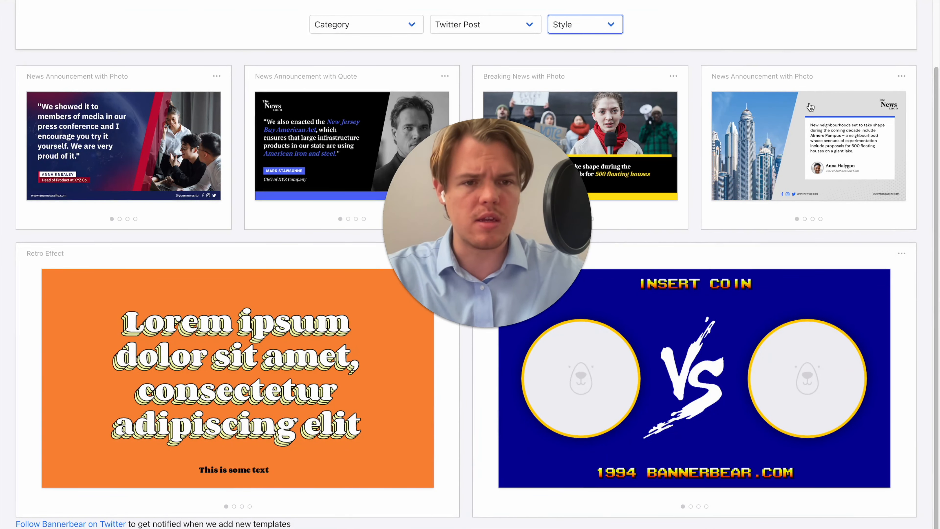
left_click(791, 117)
left_click_drag(403, 218, 640, 190)
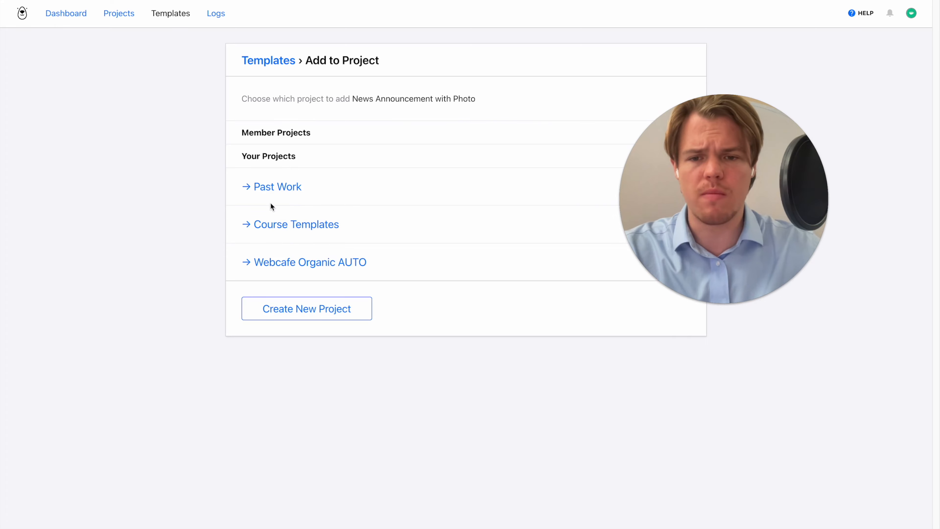
left_click(327, 230)
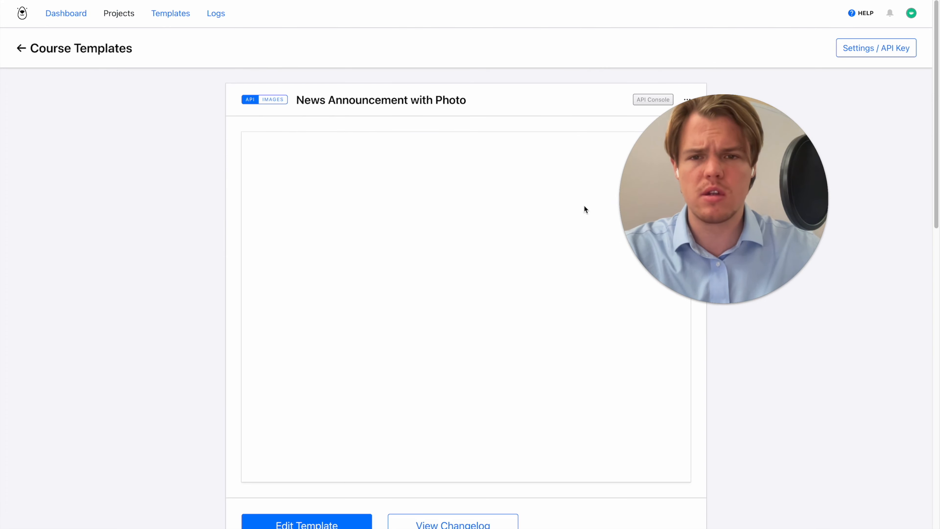
- Open the added News Announcement with Photo template for editing, rename it Bannerbear Video and save it
left_click_drag(629, 197, 105, 181)
scroll(476, 160, "down", 5)
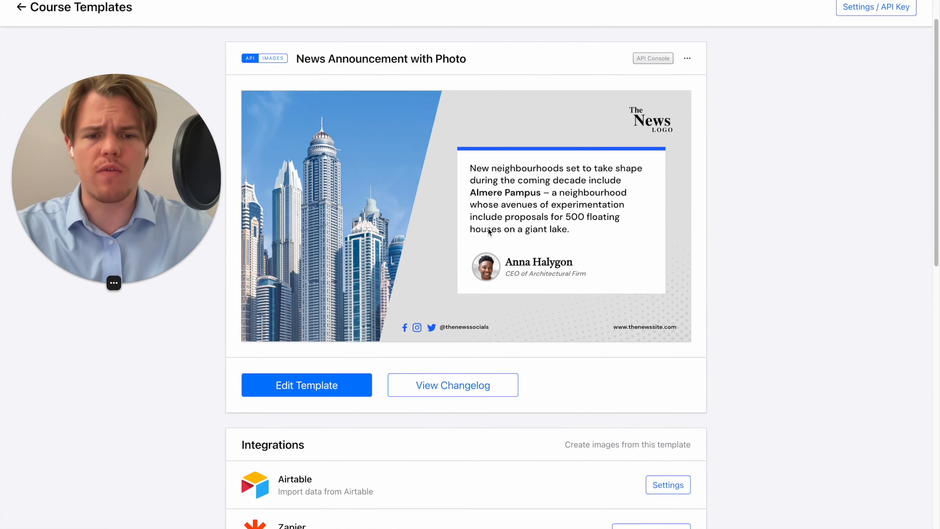
scroll(481, 164, "up", 5)
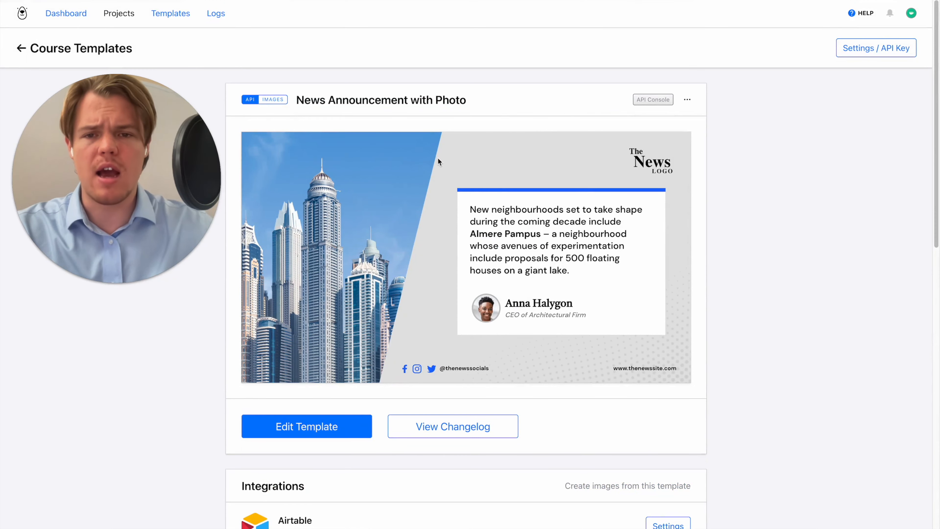
scroll(413, 184, "down", 10)
scroll(415, 185, "up", 7)
scroll(416, 186, "up", 3)
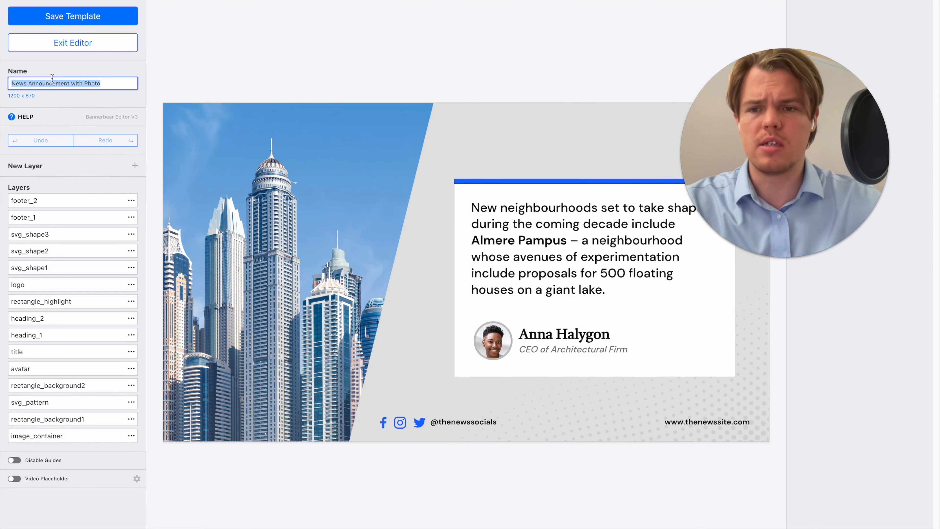
type("Bannerbear Video")
key("Return")
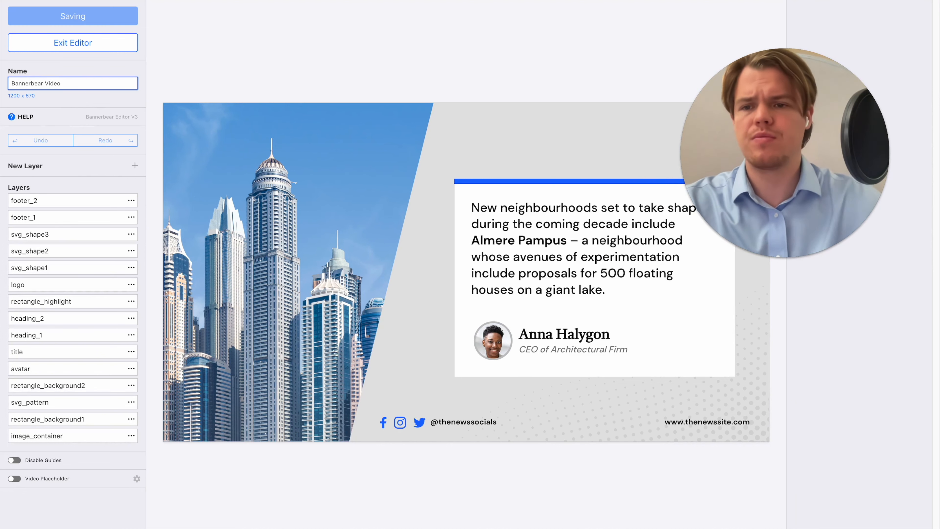
left_click(229, 78)
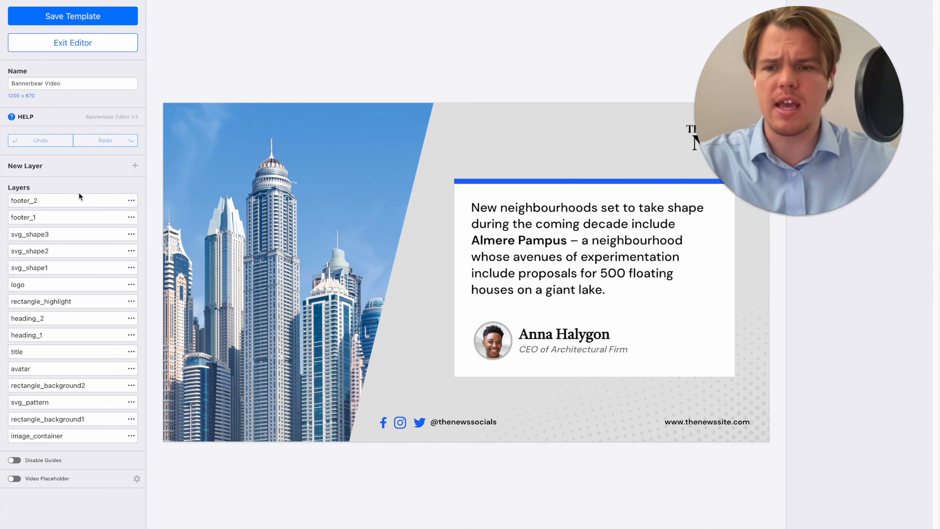
- Inspect the template's footer, subtitle and main text layers by selecting them one after another
left_click(76, 203)
left_click(76, 216)
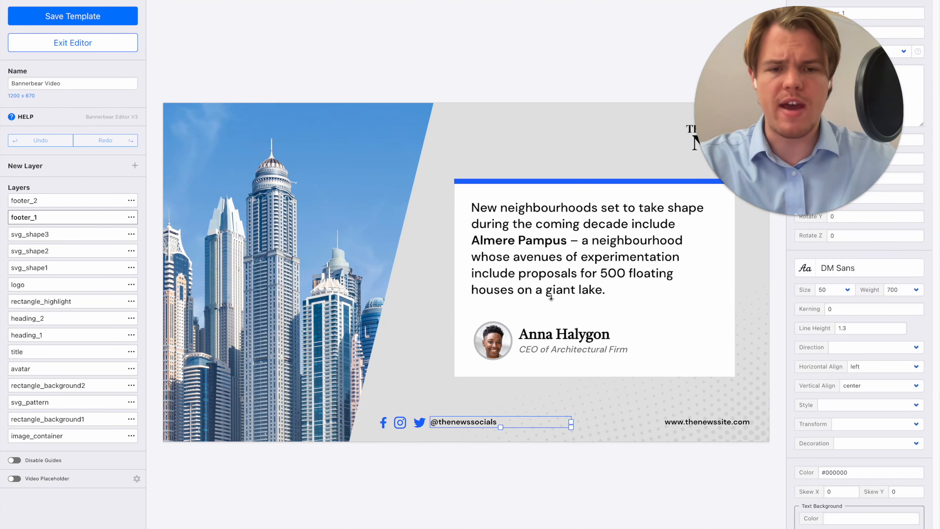
left_click(552, 337)
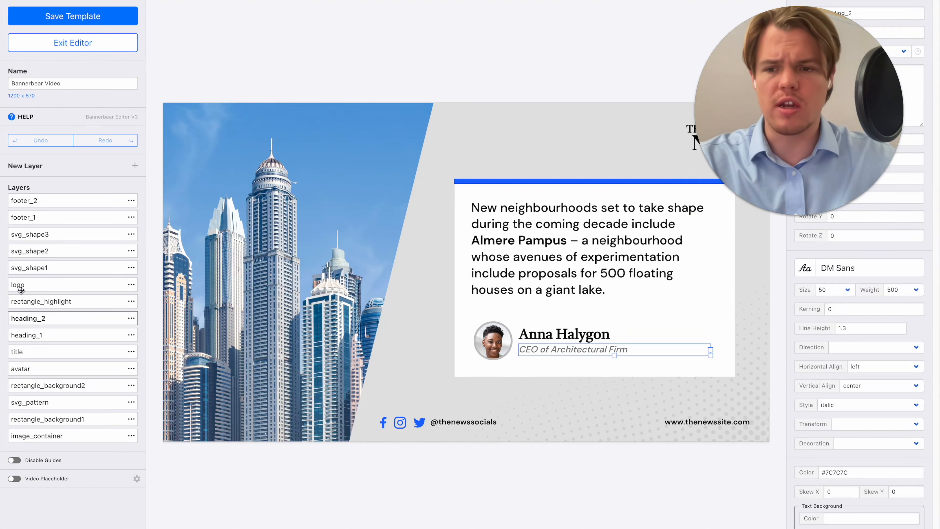
left_click(561, 242)
left_click_drag(738, 145, 293, 143)
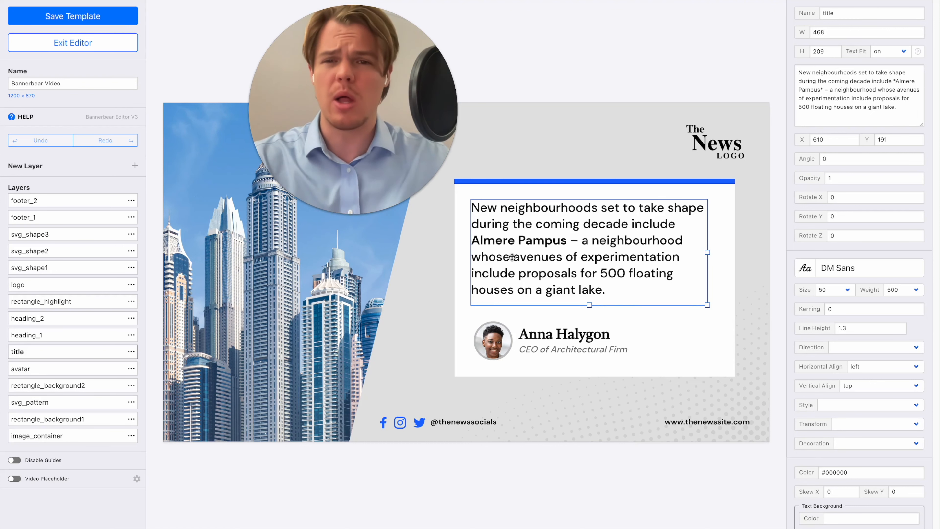
left_click_drag(424, 127, 209, 156)
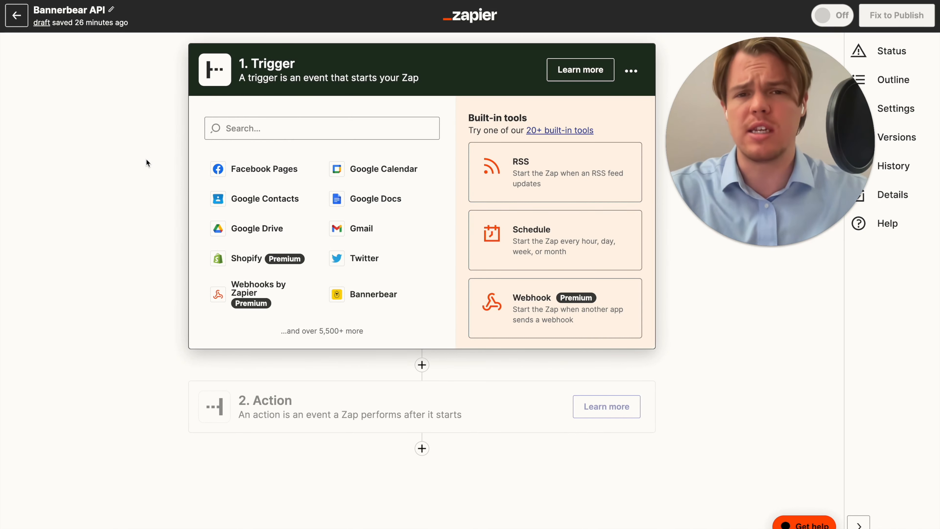
left_click(315, 124)
type("base")
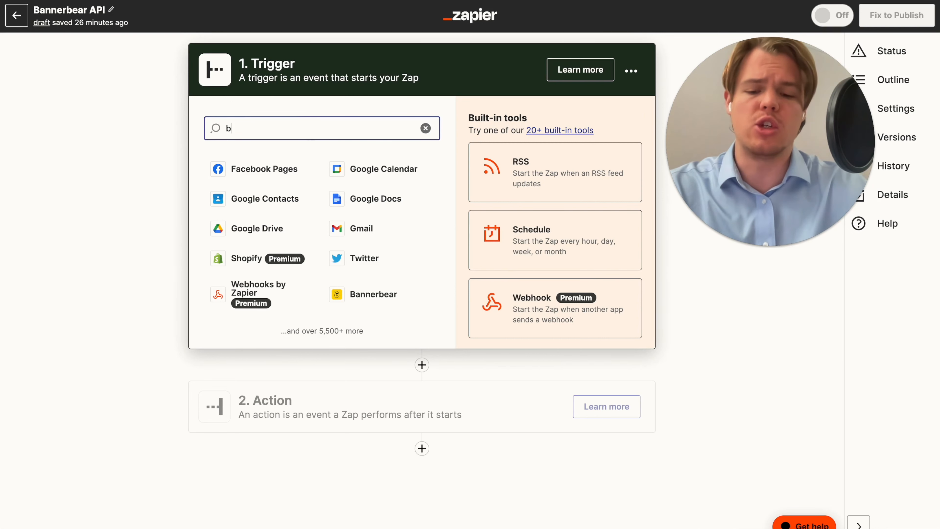
key("BackSpace")
key("BackSpace")
key("BackSpace")
key("BackSpace")
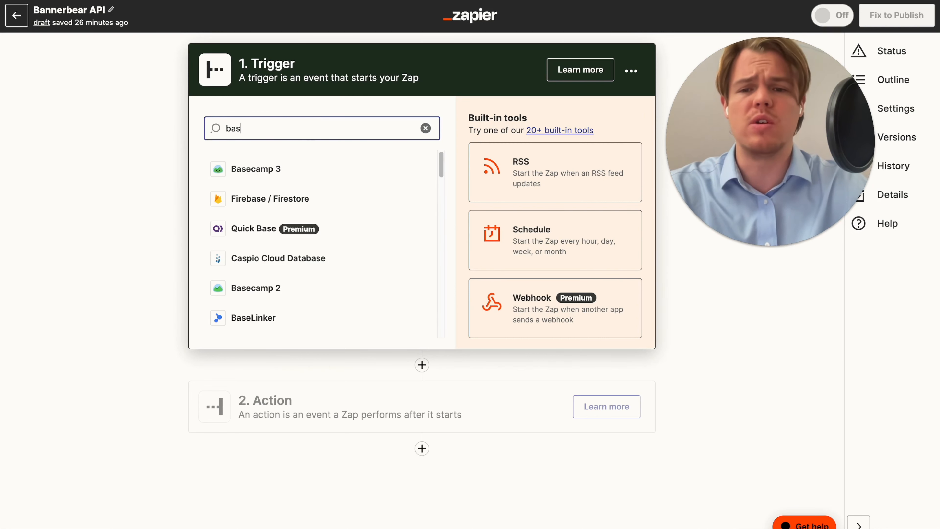
- Set the Zap's trigger to the Every Day event of Schedule by Zapier and continue to its trigger settings
type("sche")
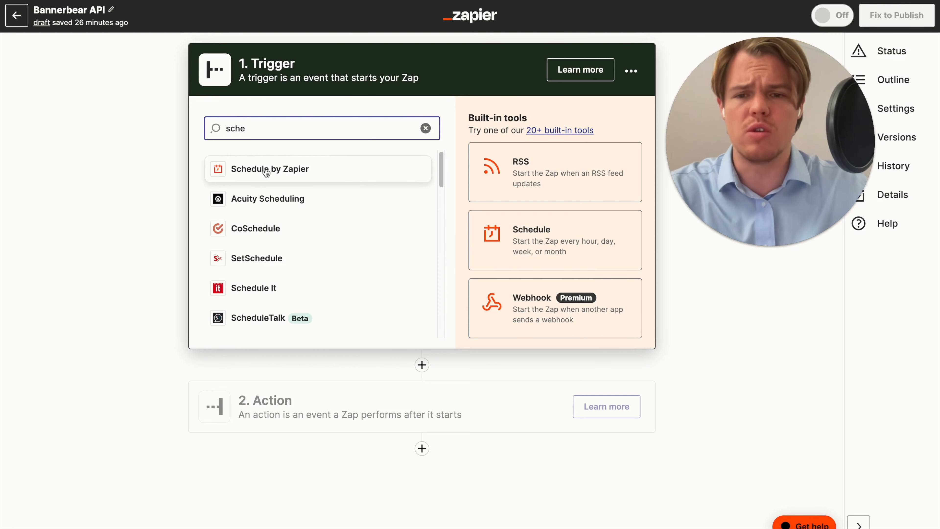
left_click(273, 169)
left_click(300, 207)
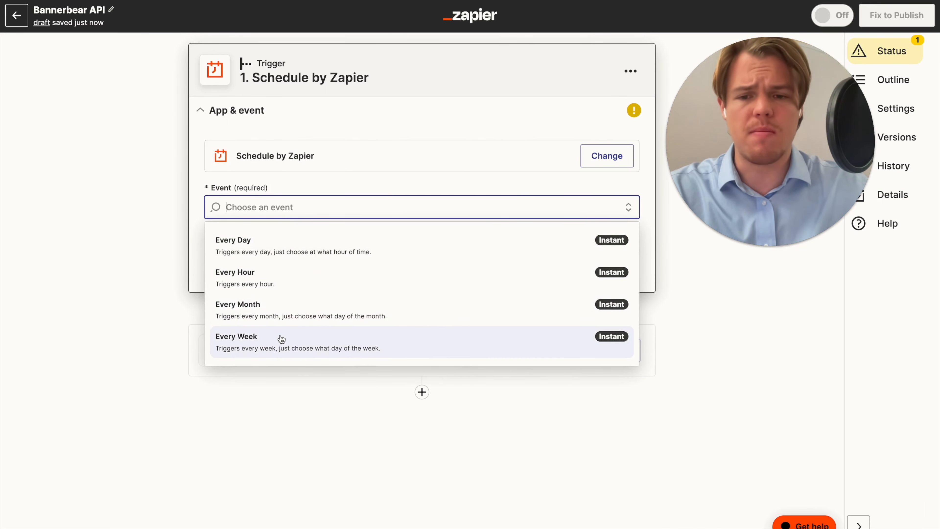
left_click(288, 247)
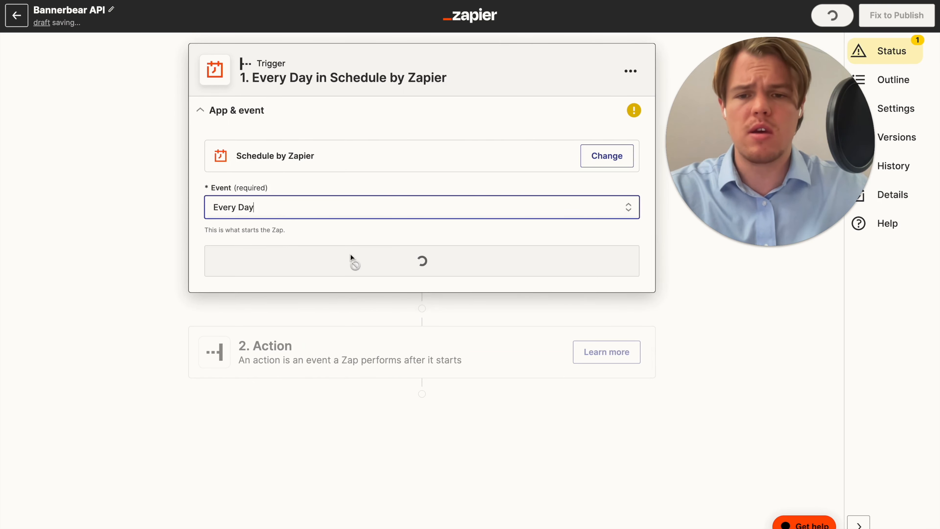
left_click(422, 263)
left_click(271, 248)
left_click(395, 130)
left_click(629, 75)
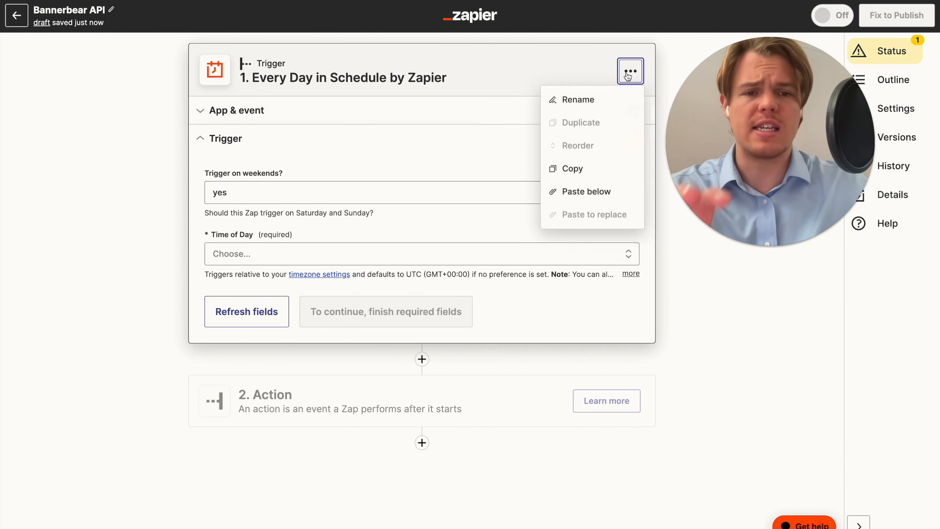
left_click(448, 105)
- Change the Zap's trigger app from Schedule by Zapier to Basecamp 3
left_click(340, 110)
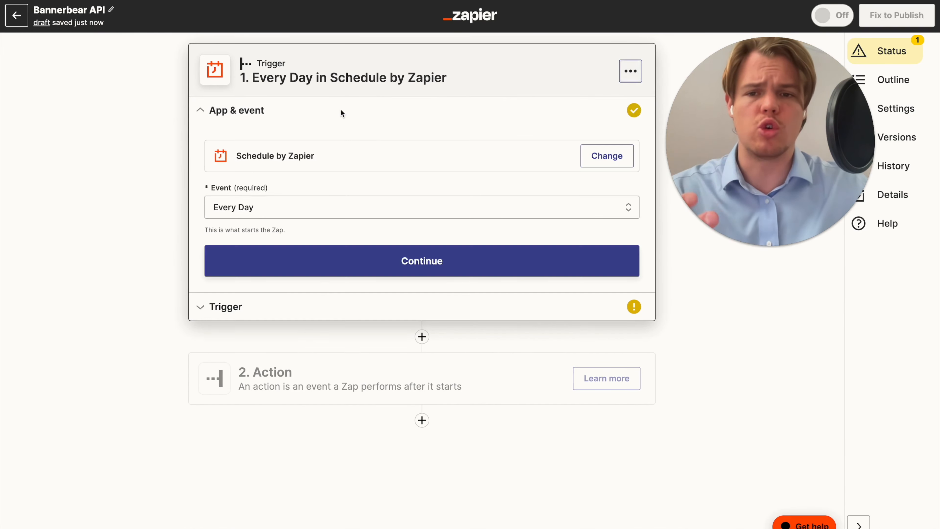
left_click(335, 196)
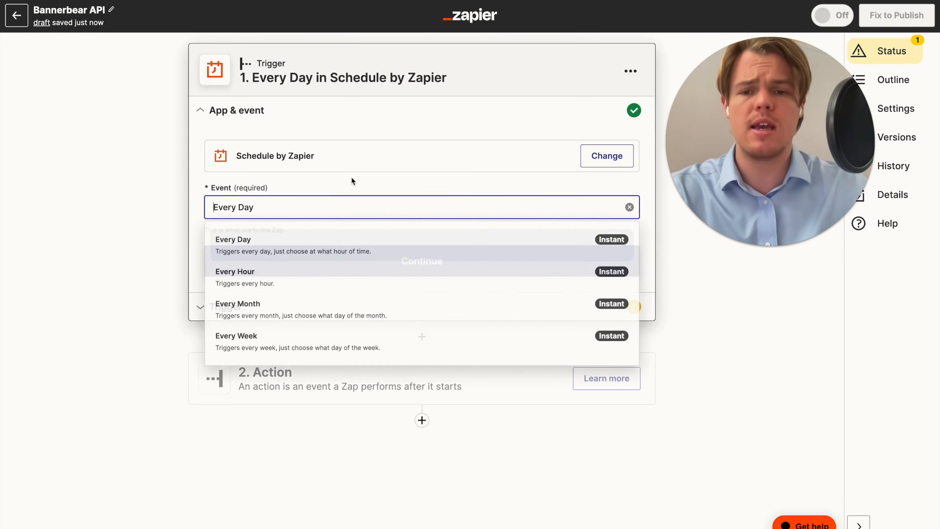
left_click(607, 155)
type("basexamp")
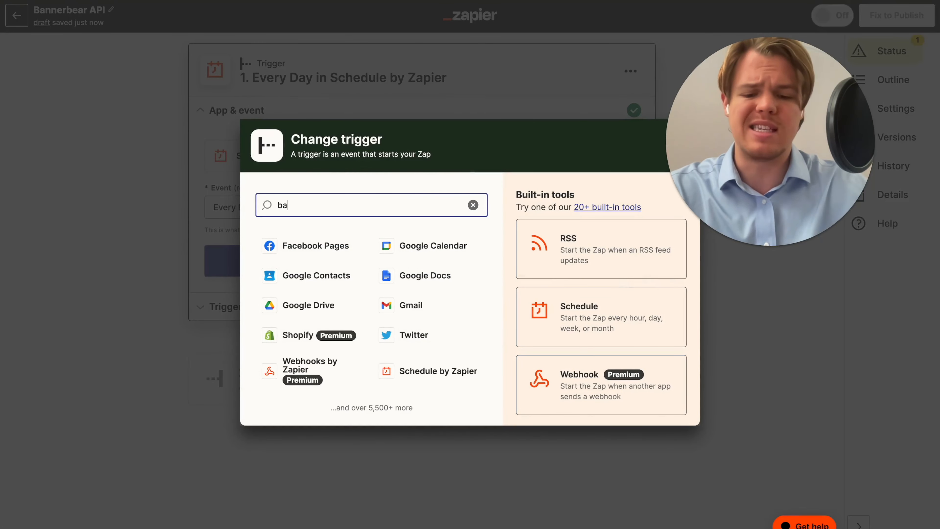
key("BackSpace")
key("BackSpace")
key("BackSpace")
key("BackSpace")
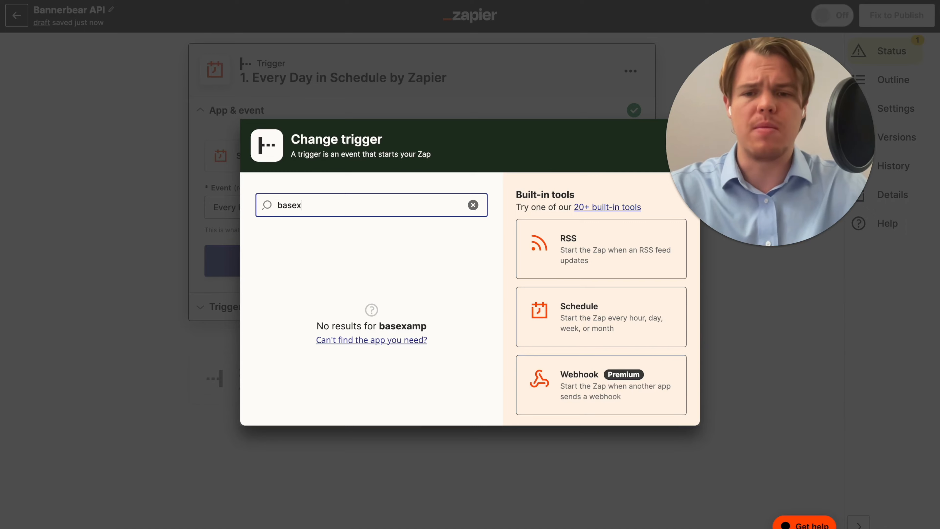
type("ca")
left_click(346, 238)
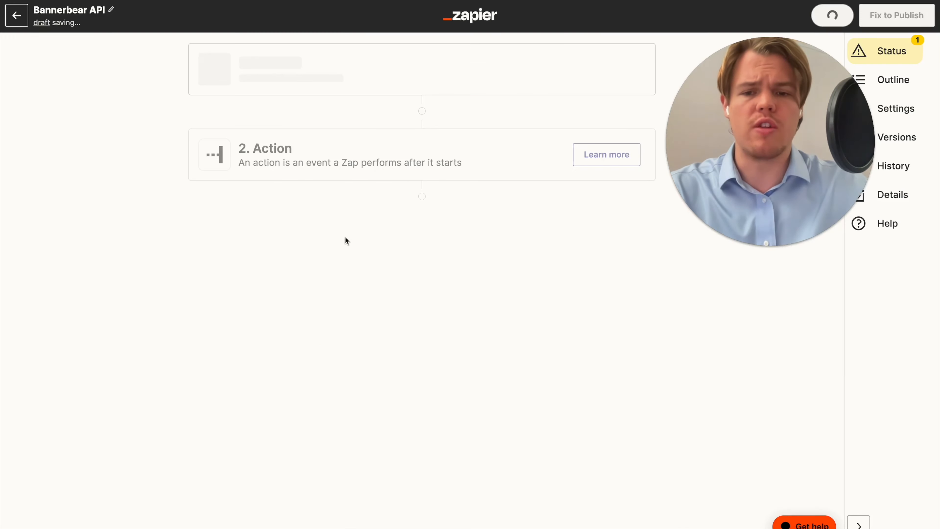
- Choose New To-do as the Basecamp 3 trigger event and continue with the connected account
left_click(348, 207)
scroll(334, 322, "down", 4)
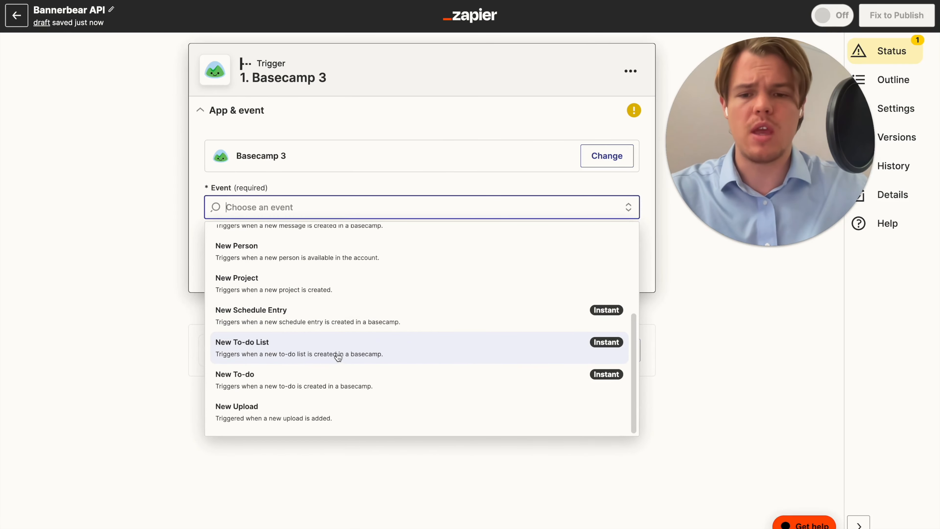
left_click(326, 368)
left_click(321, 314)
left_click(255, 265)
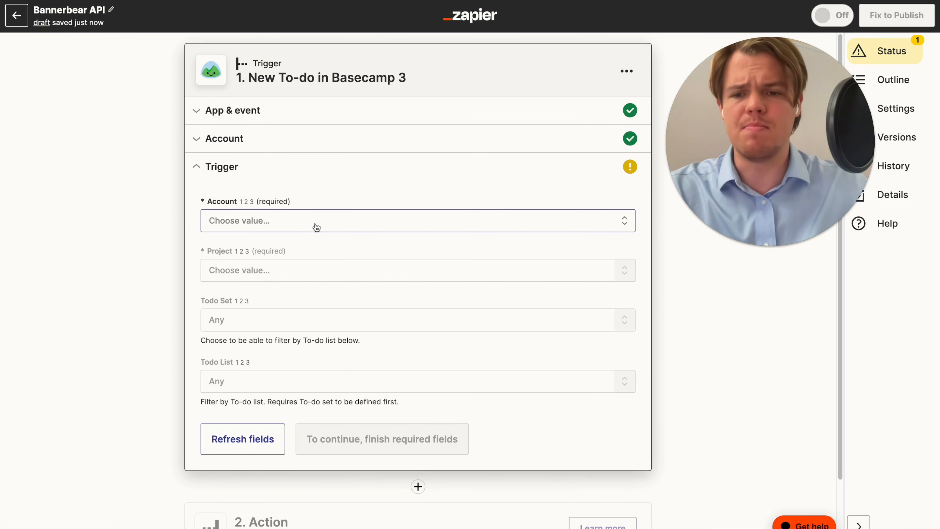
- Set the trigger's account to Webcafe AI and its project to Auto Tasker
left_click(324, 229)
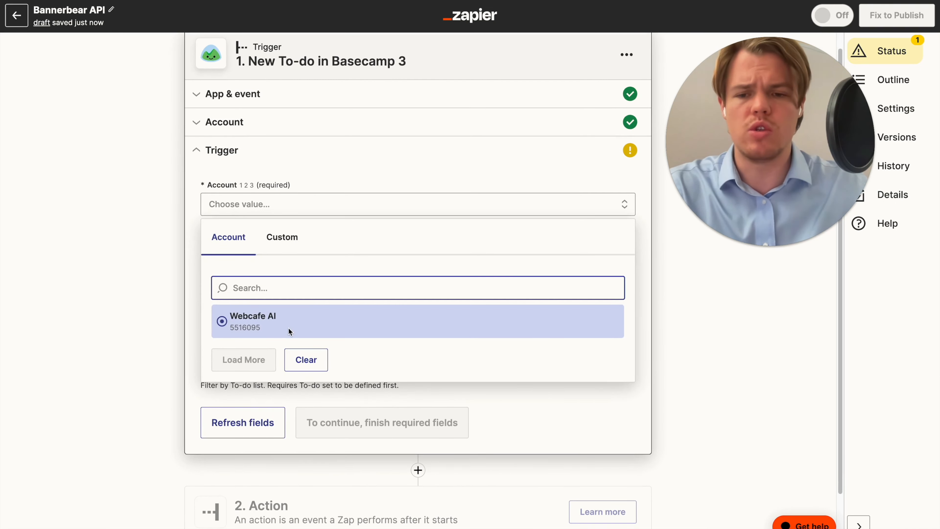
left_click(288, 327)
scroll(259, 270, "down", 2)
left_click(310, 234)
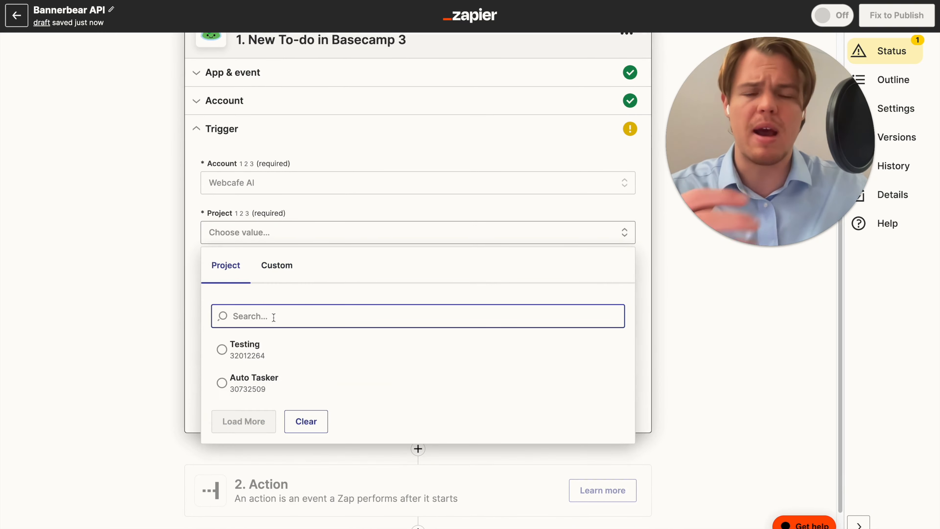
left_click(273, 381)
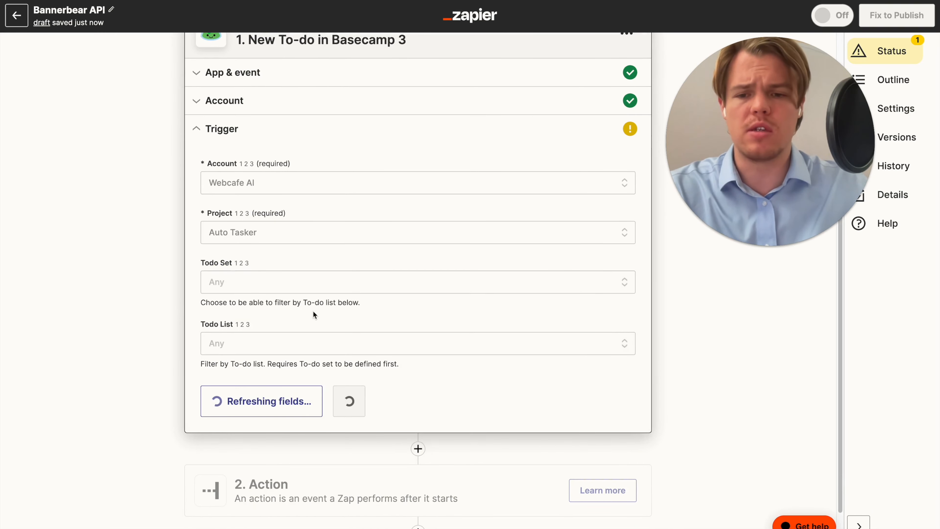
- Set the trigger's todo set to To-dos, leave the todo list unfiltered, and test the trigger
left_click(298, 286)
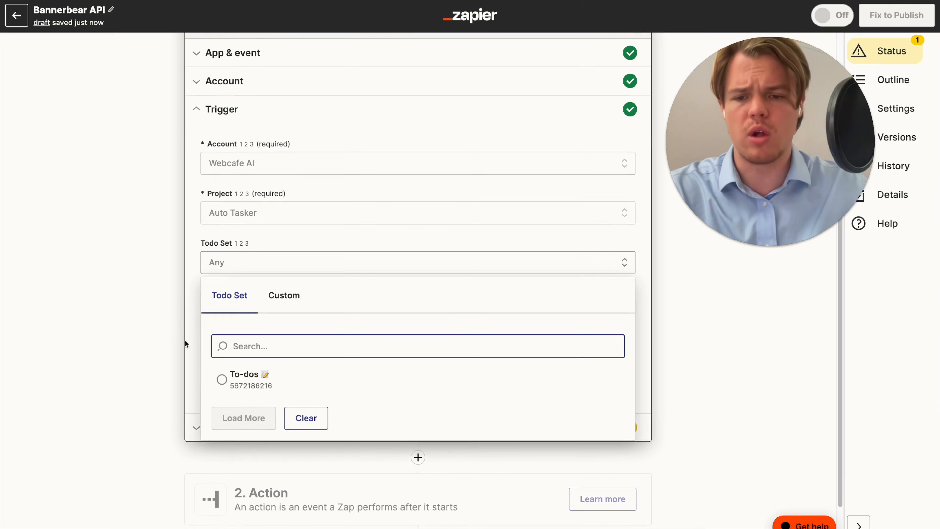
left_click(235, 367)
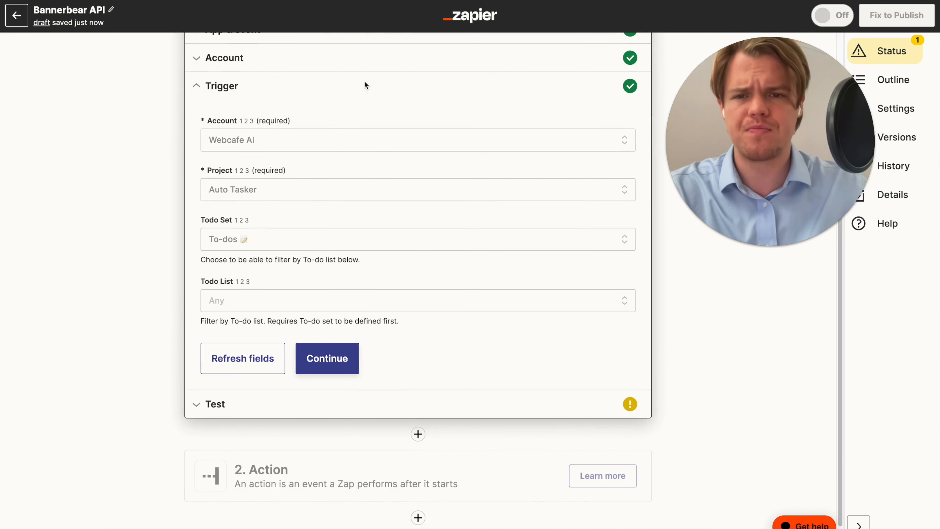
left_click(341, 370)
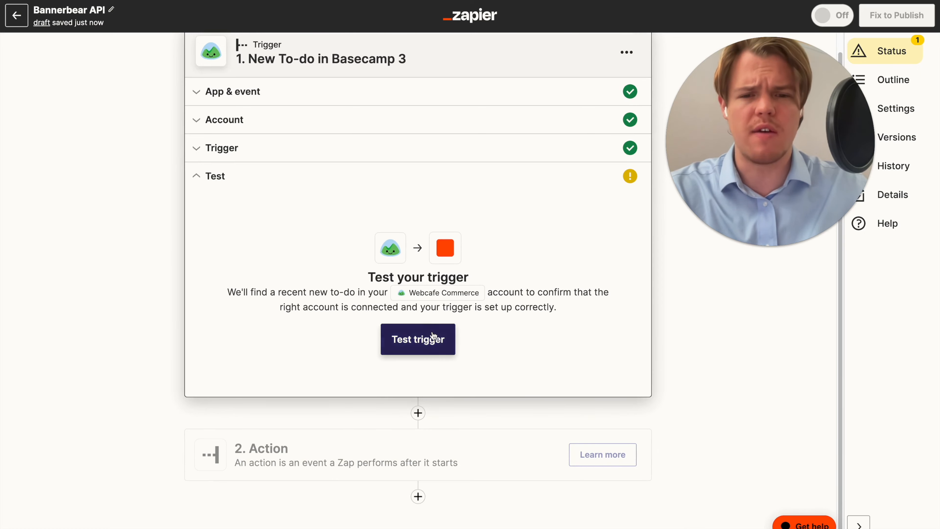
left_click(434, 337)
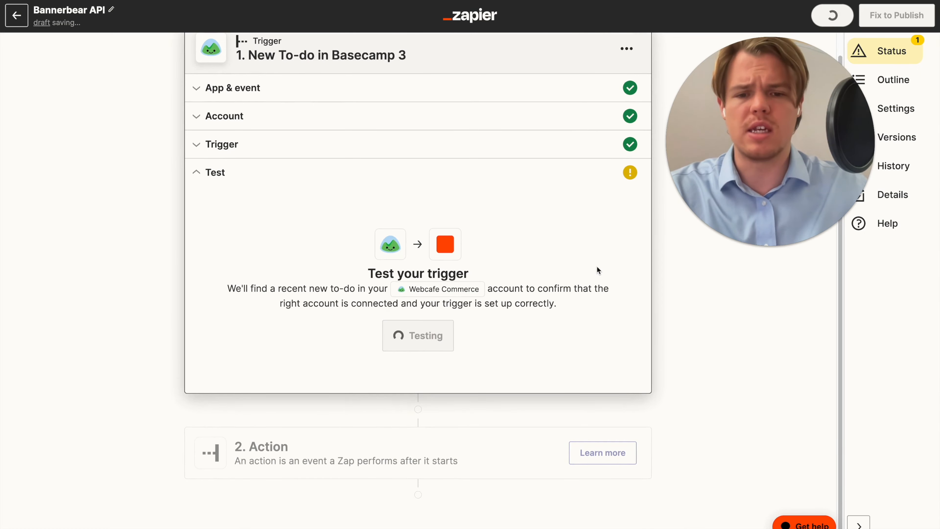
scroll(667, 279, "down", 5)
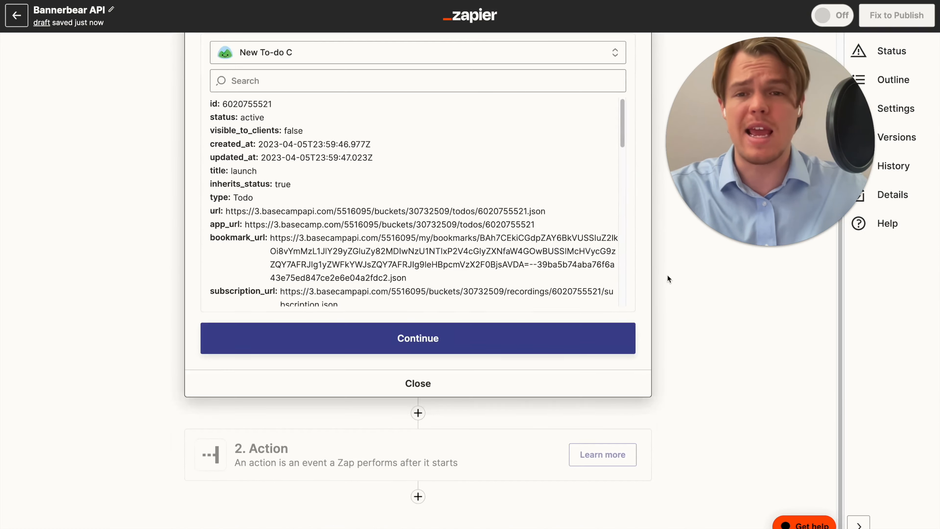
- Add a ChatGPT action directly after the Basecamp trigger
left_click(418, 413)
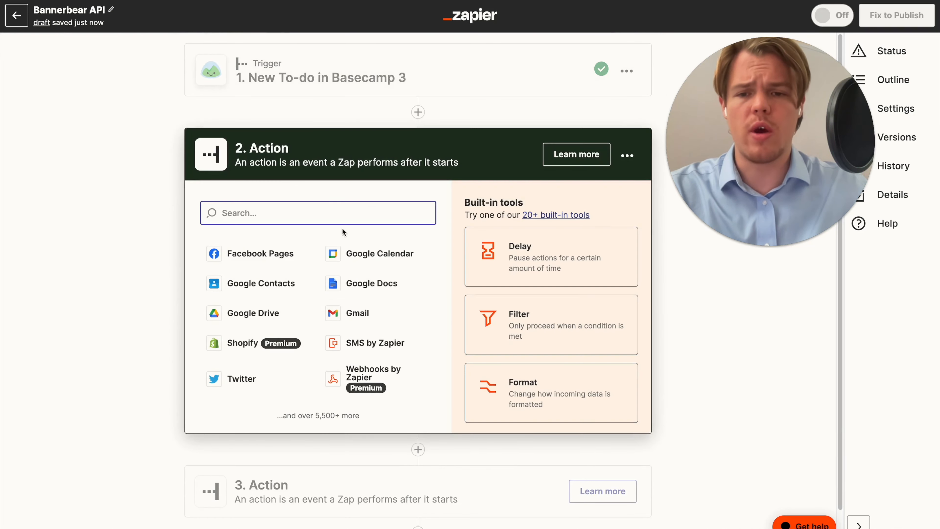
type("chatgpt")
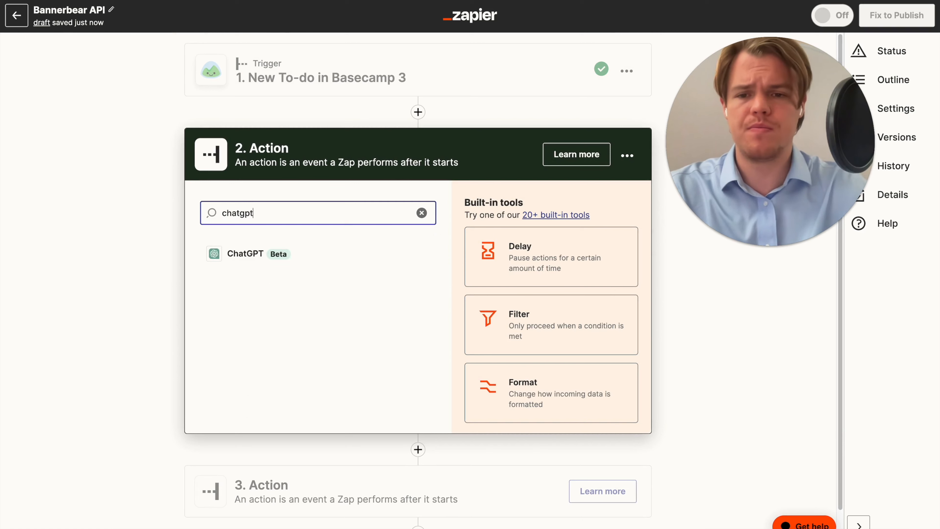
left_click(291, 255)
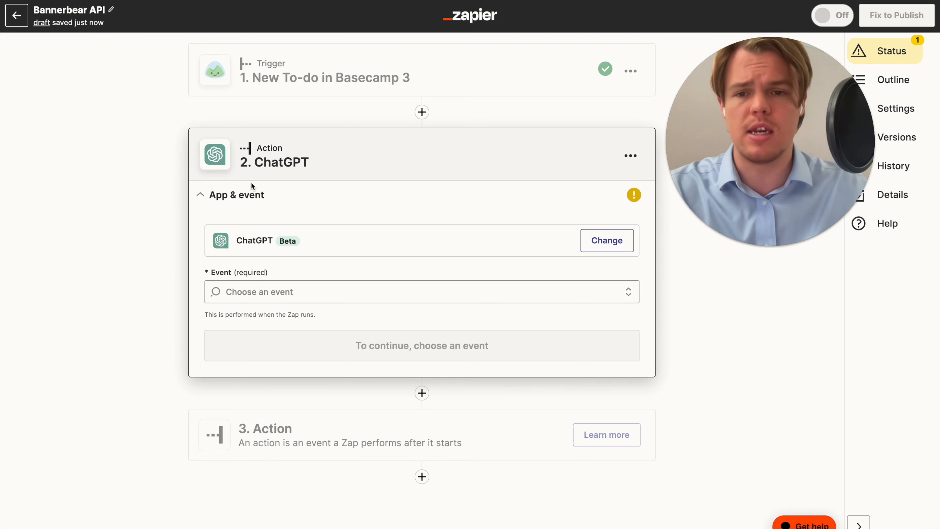
- Choose Conversation as the ChatGPT action's event and continue with the connected account
left_click(310, 292)
left_click(304, 327)
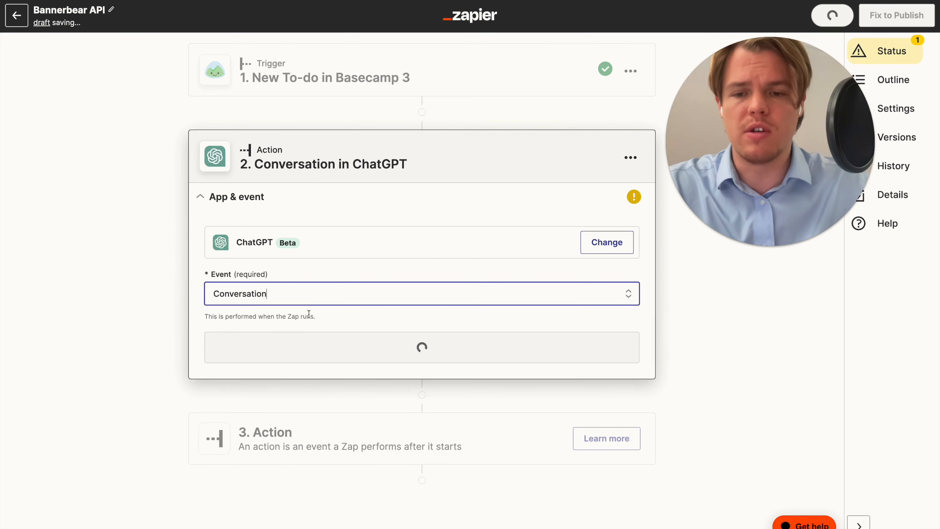
left_click(328, 307)
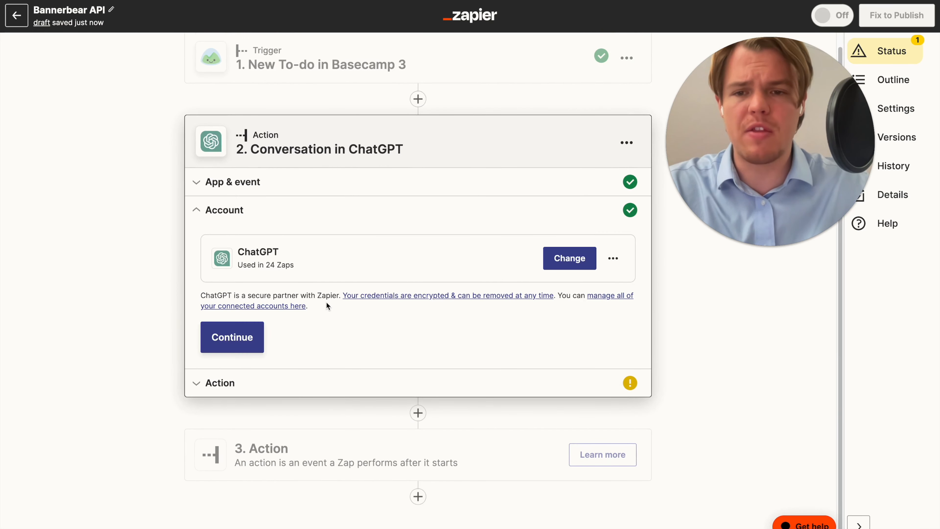
left_click(249, 336)
- Start the ChatGPT action's user message with "Context: This is a business tweet for a business called Joe's Coffee"
scroll(222, 211, "down", 2)
scroll(235, 202, "down", 8)
left_click(417, 344)
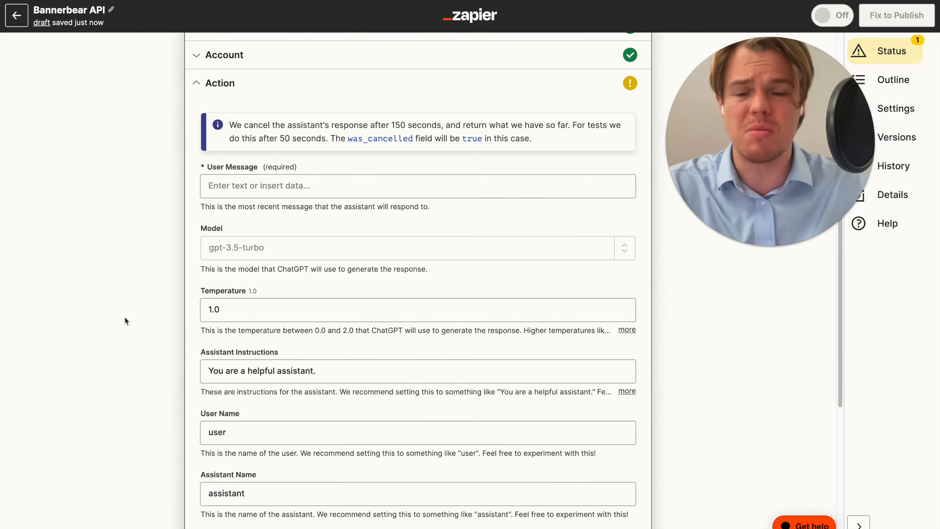
scroll(158, 293, "up", 3)
left_click(270, 260)
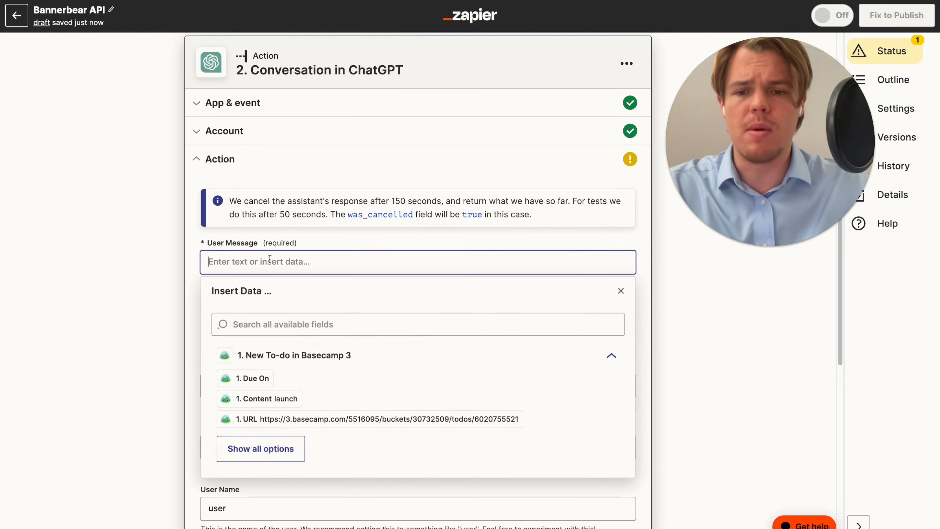
key("Return")
key("Return")
key("Return")
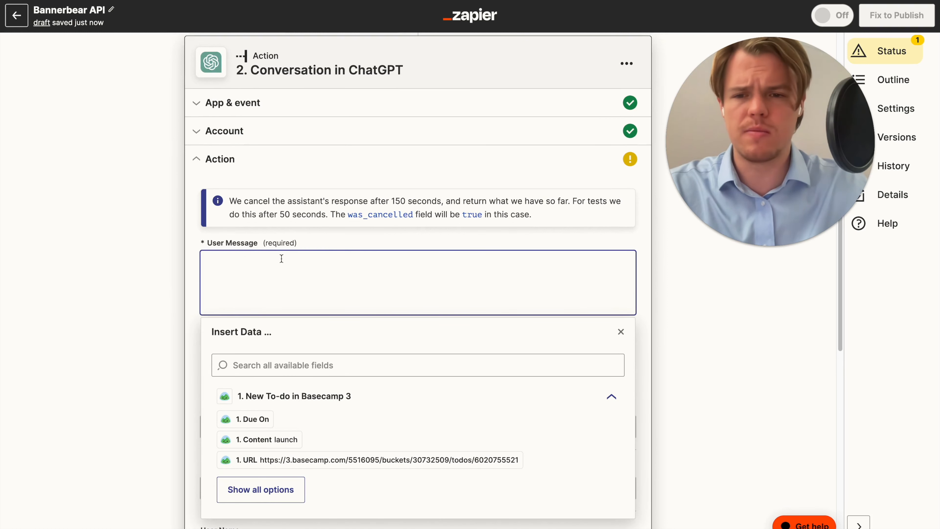
type("Co")
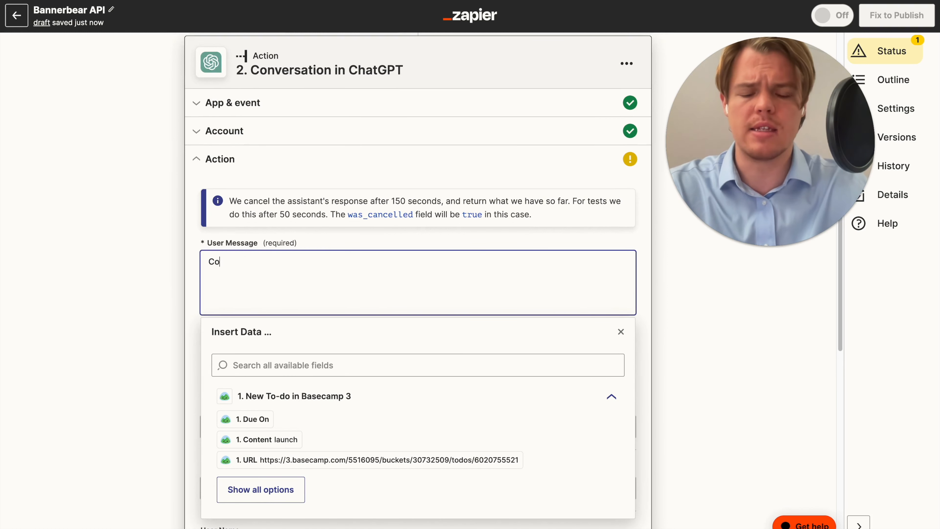
type("ntext:")
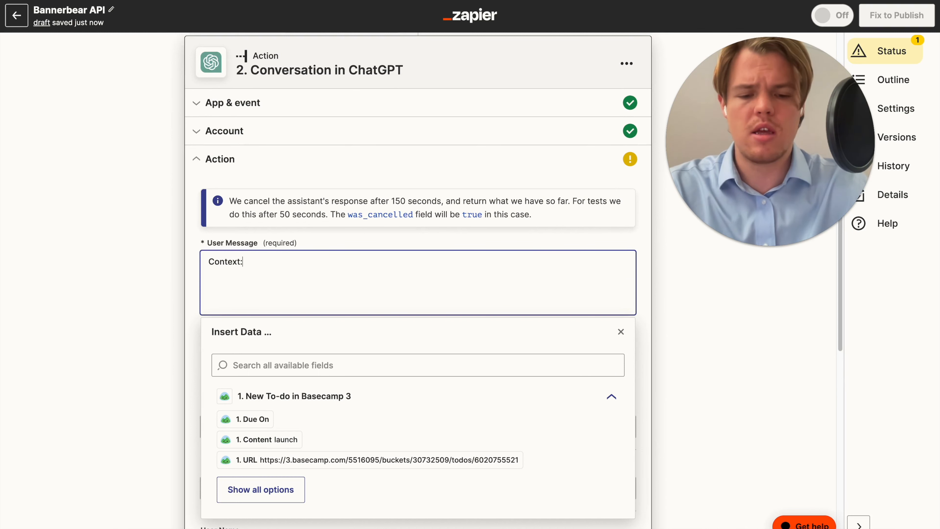
type(" This is a business tweet fo")
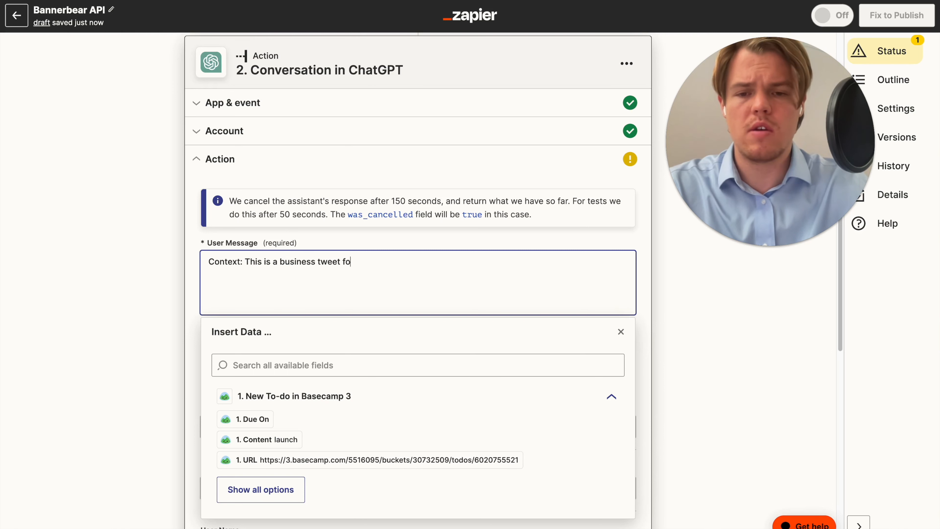
type("r a v")
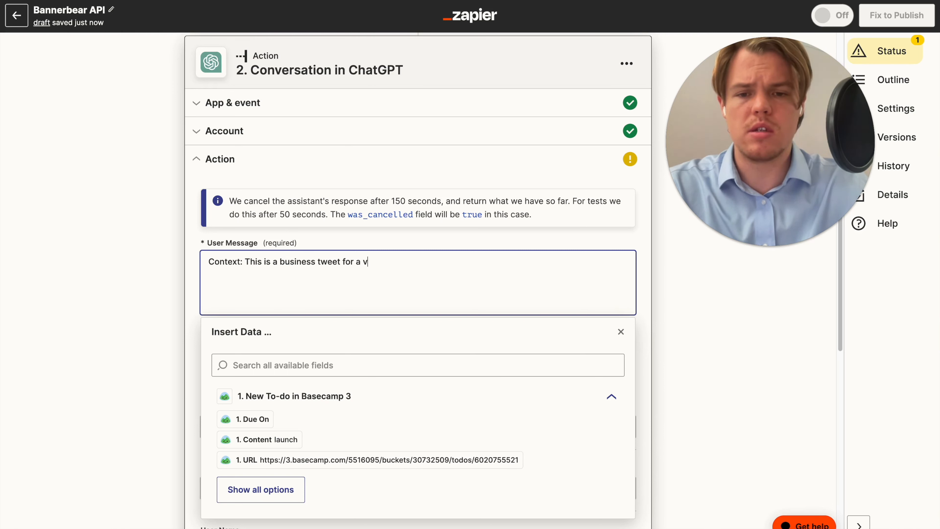
key("BackSpace")
type("bus")
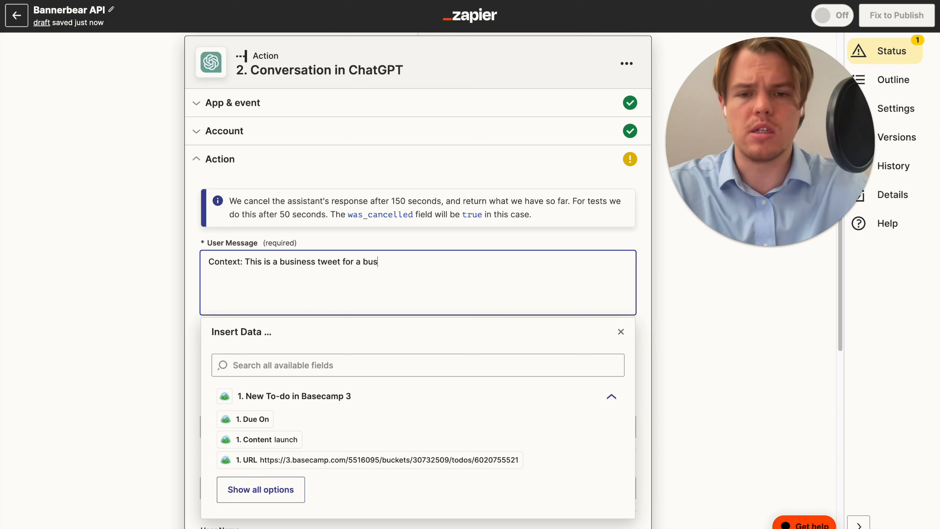
type("business called Joe")
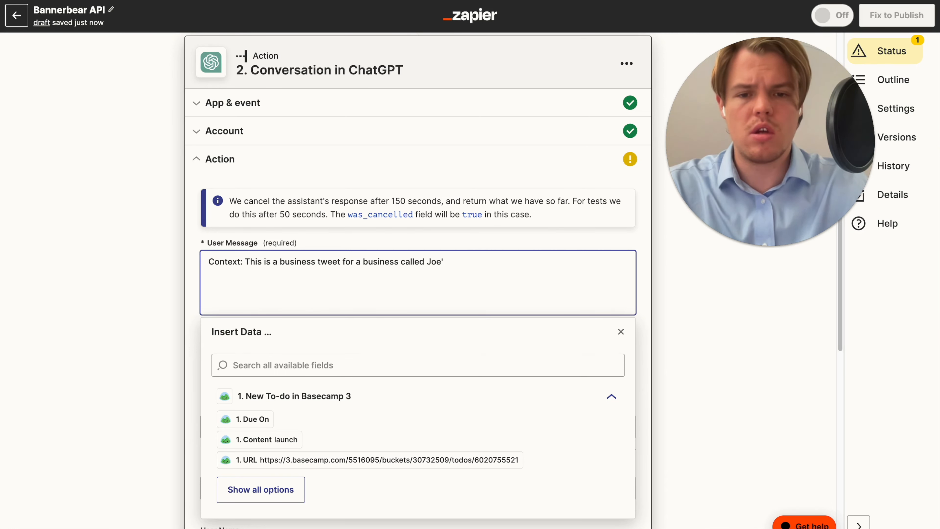
type("'s Coff")
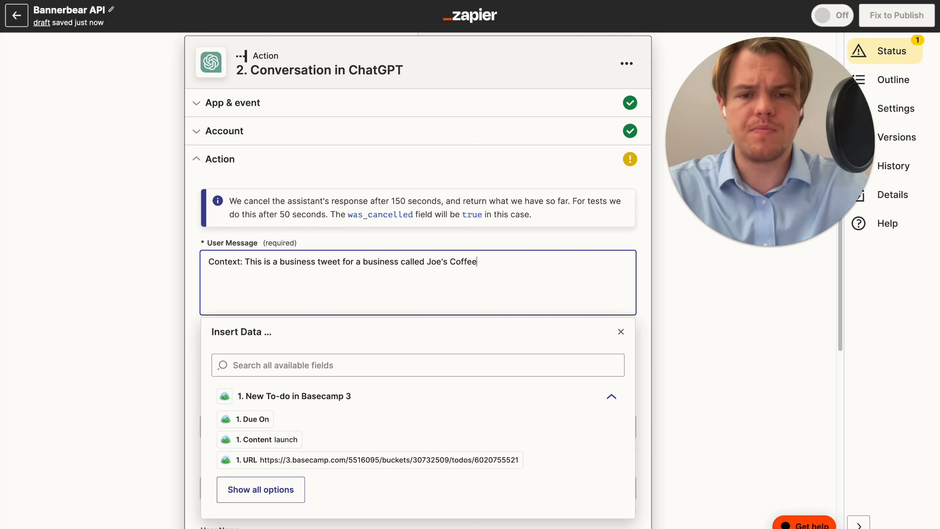
type("ee")
- Add the line "Generate a tweet that is based on:()" below the context in the user message
key("Return")
key("Return")
type("Gener")
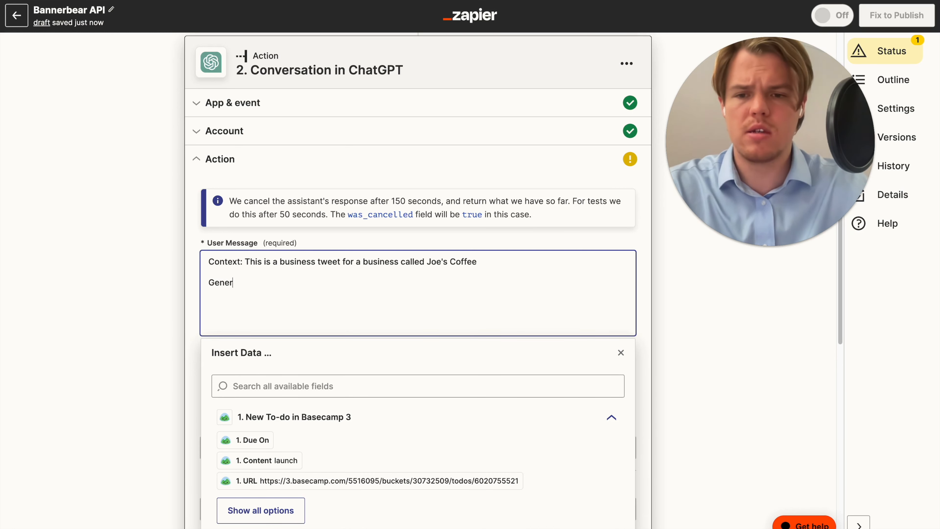
type("ate a t")
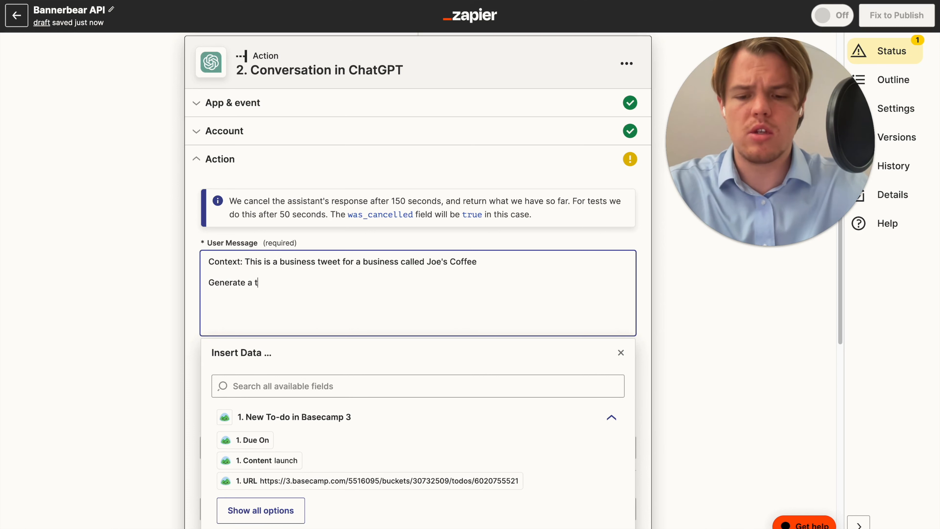
type("weet that is based on:(")
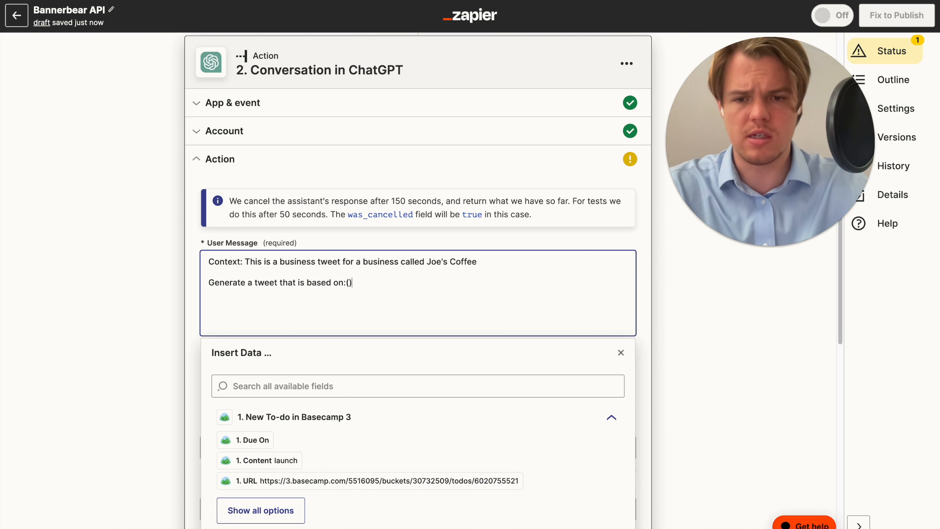
key("BackSpace")
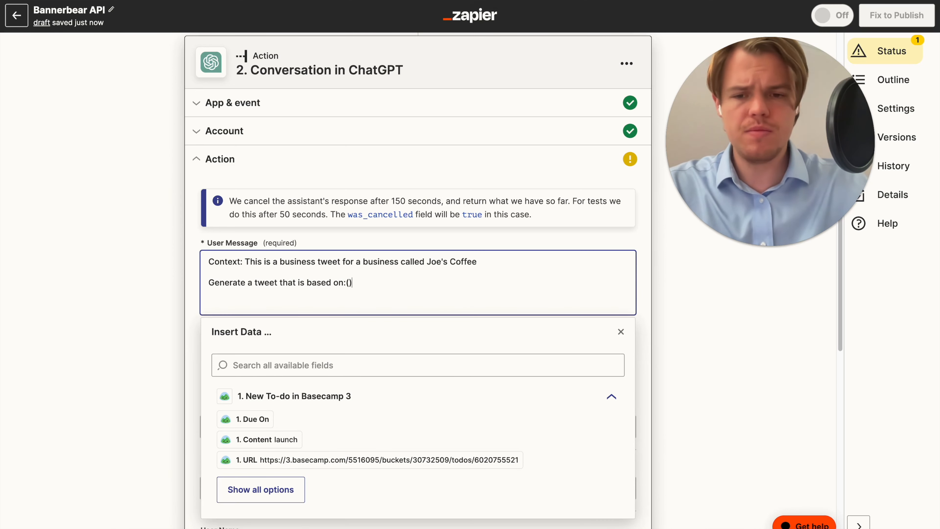
key("BackSpace")
- End the user message with the line "Parameters: Generate just 1 sentence"
key("Return")
type("Parameters")
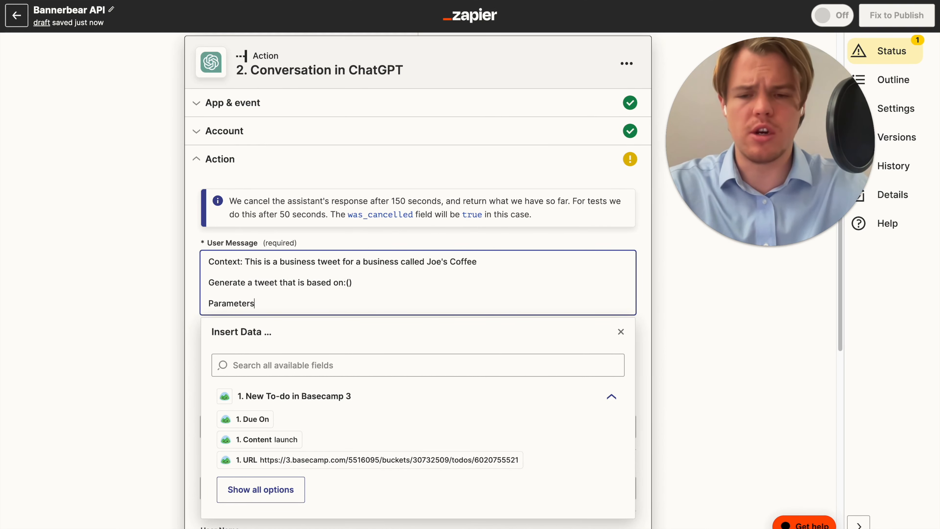
type(": Generate just 1 sentence")
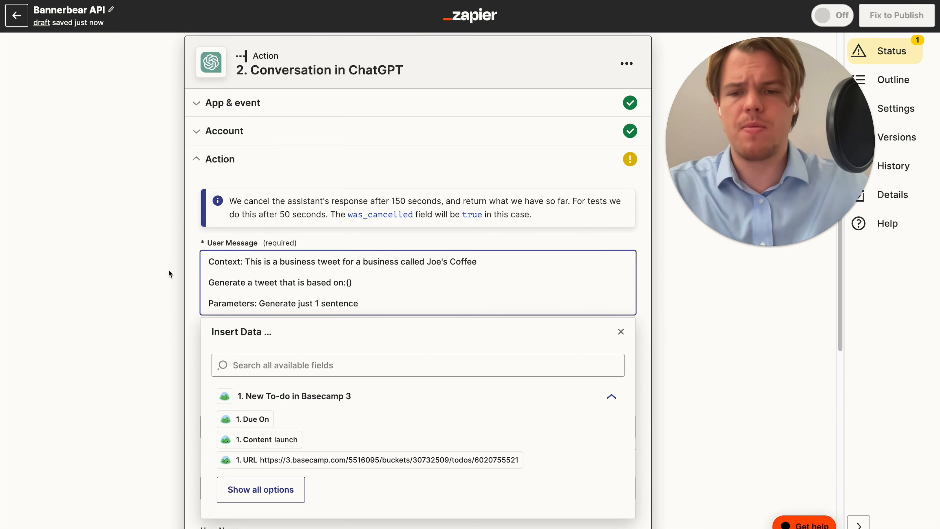
left_click(116, 223)
- Set the ChatGPT action's model to gpt-4
scroll(180, 235, "down", 6)
scroll(497, 183, "up", 3)
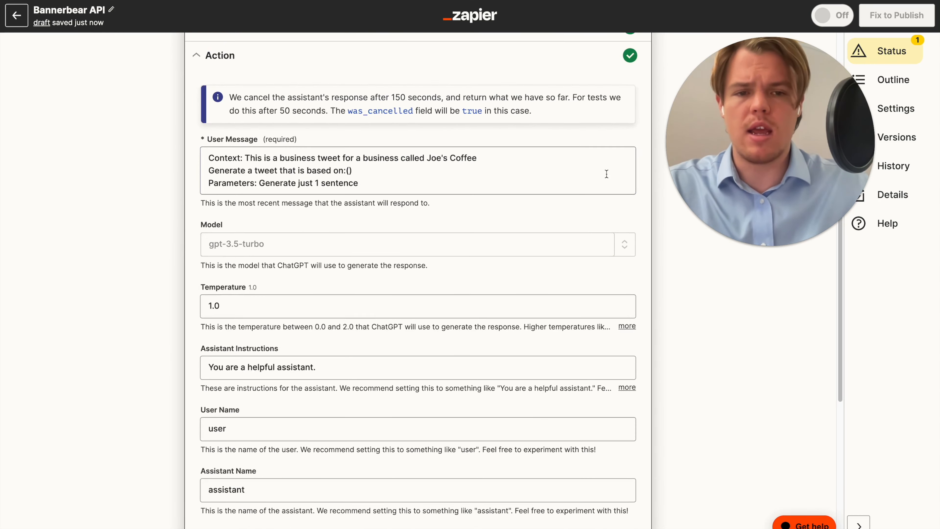
left_click(615, 245)
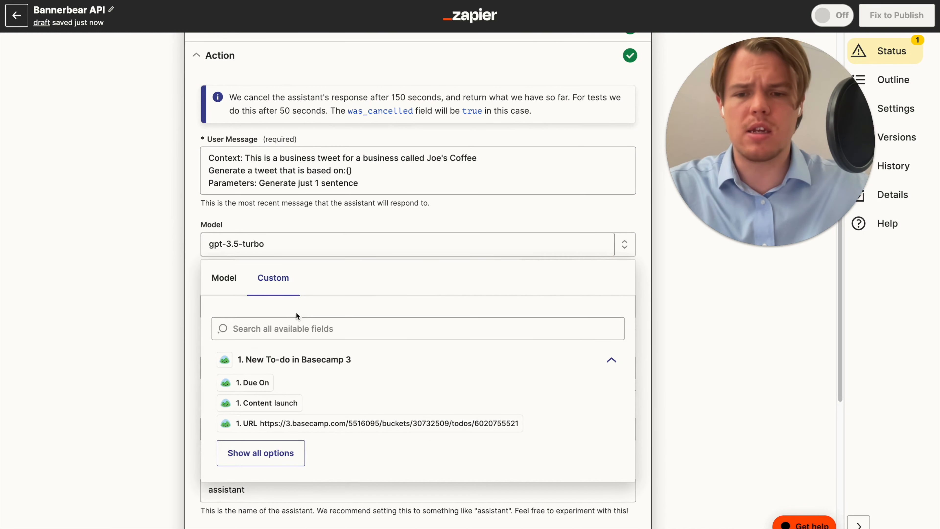
left_click(238, 292)
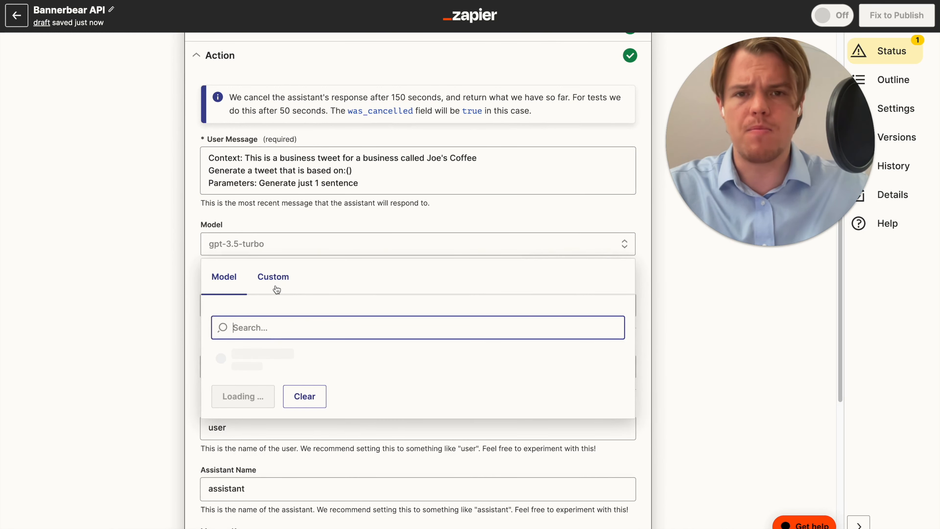
left_click(241, 372)
scroll(162, 326, "up", 3)
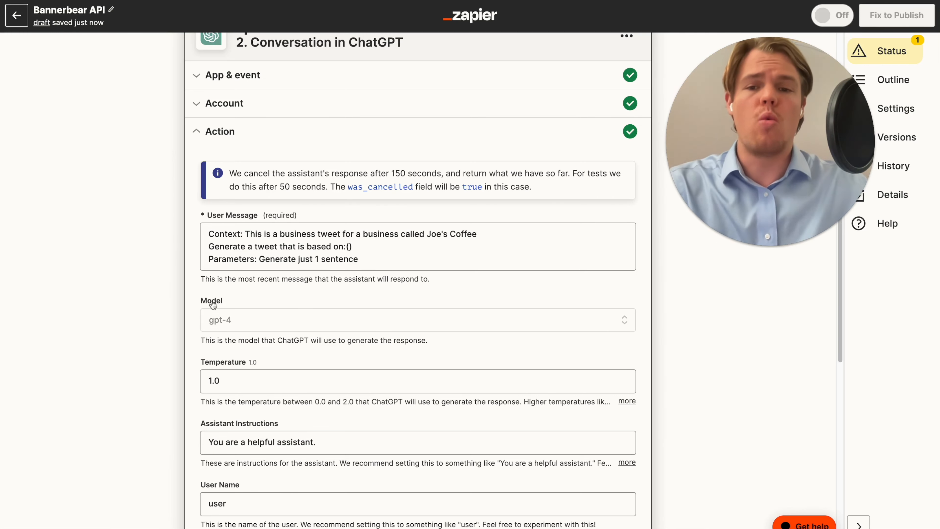
- Examine the ChatGPT action's remaining settings, including the assistant instructions and the full description of the temperature
scroll(169, 292, "up", 3)
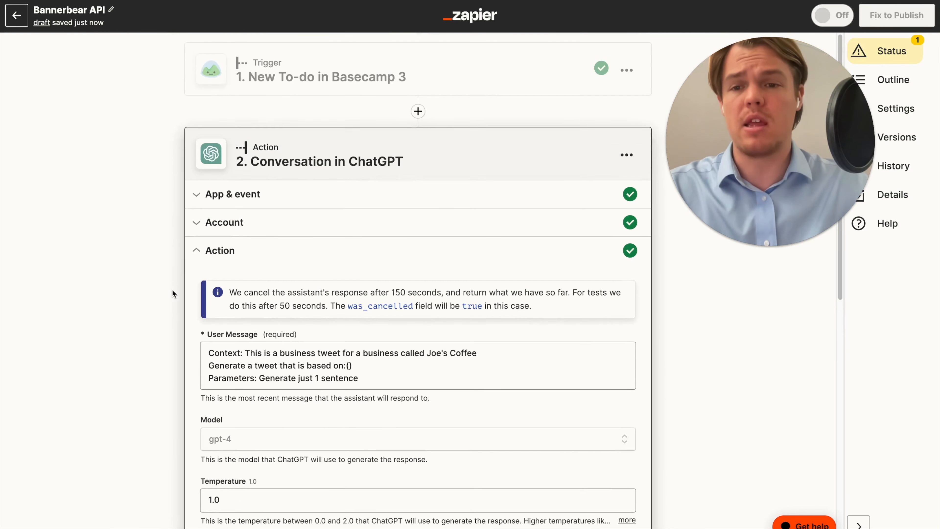
scroll(172, 284, "down", 7)
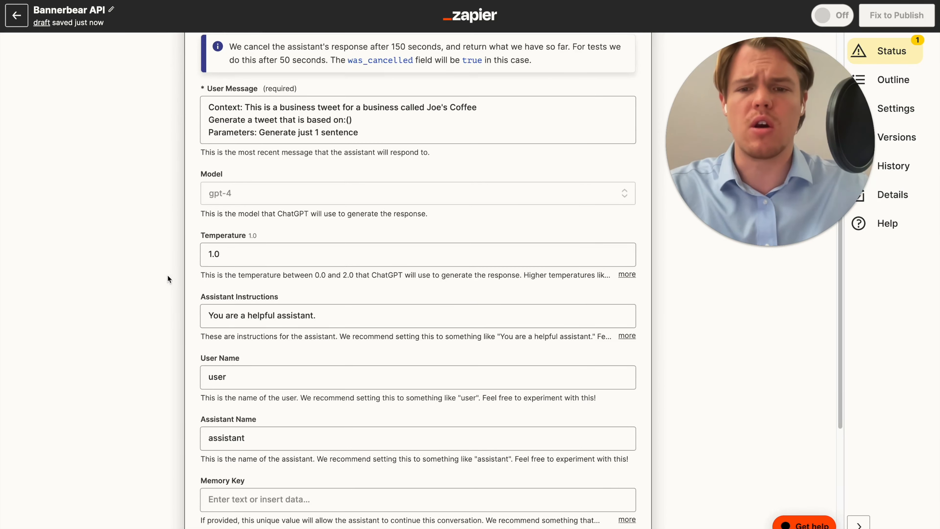
scroll(177, 222, "down", 3)
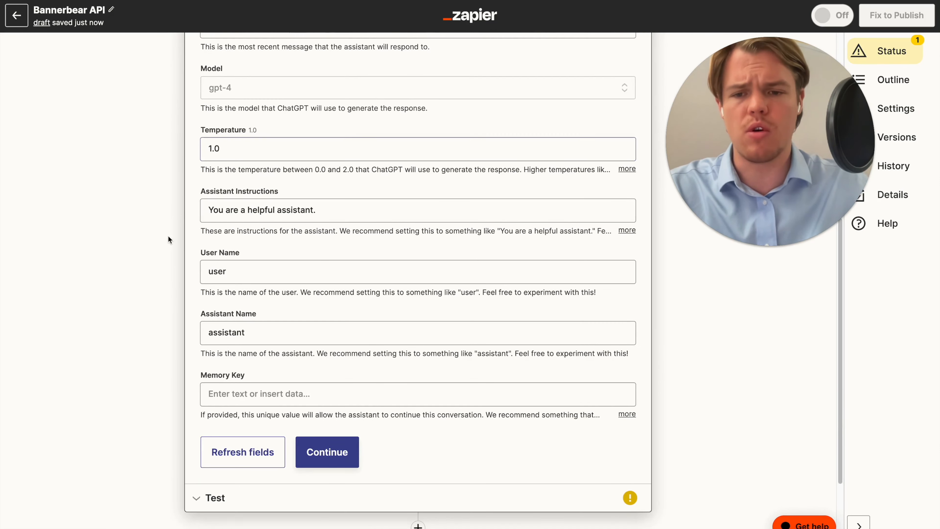
left_click(276, 210)
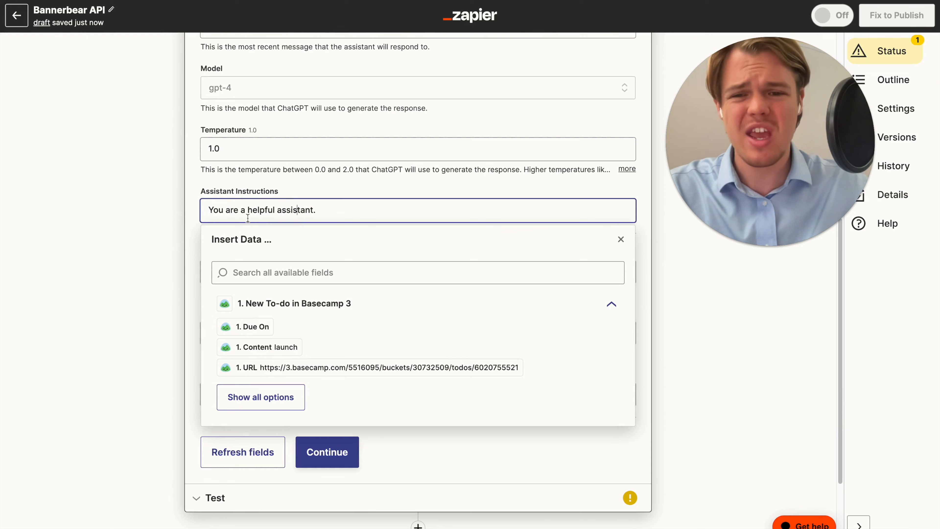
left_click_drag(248, 210, 335, 207)
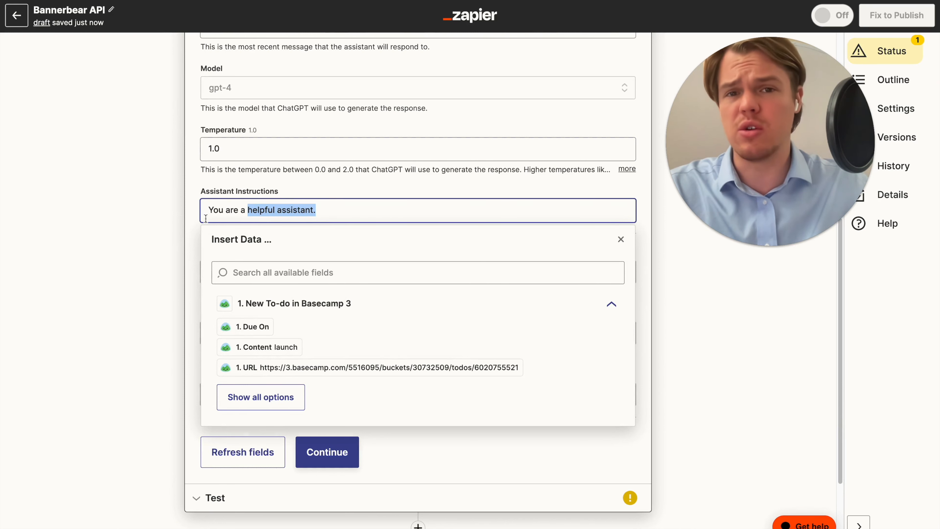
left_click(155, 226)
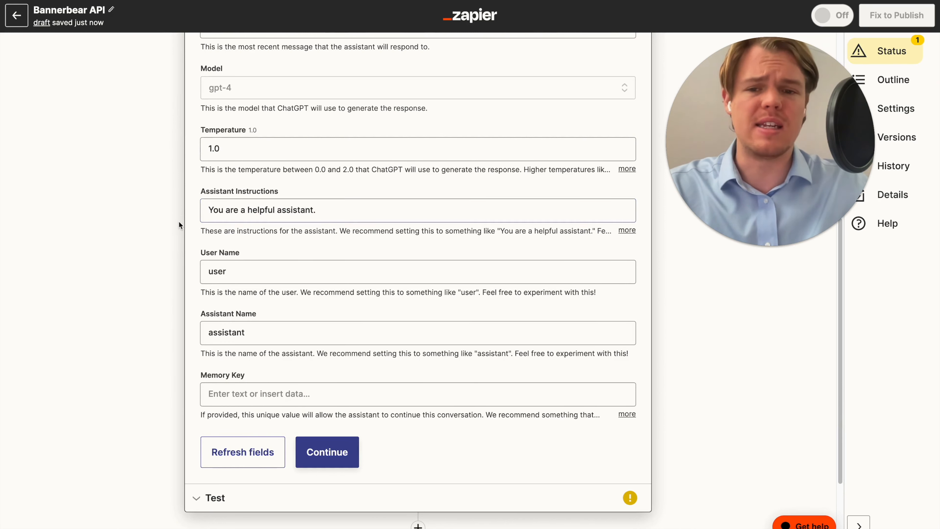
scroll(178, 220, "down", 2)
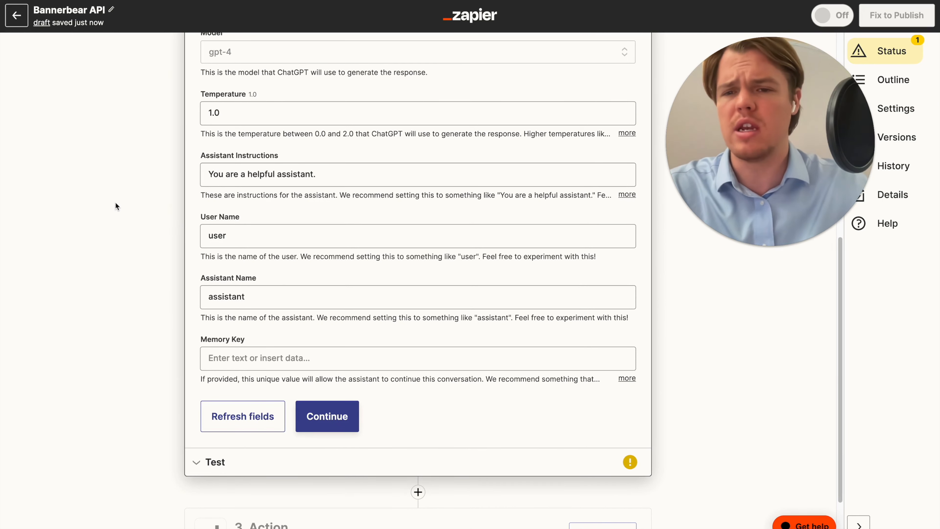
scroll(143, 226, "down", 3)
scroll(170, 237, "up", 6)
scroll(186, 243, "down", 3)
left_click(626, 166)
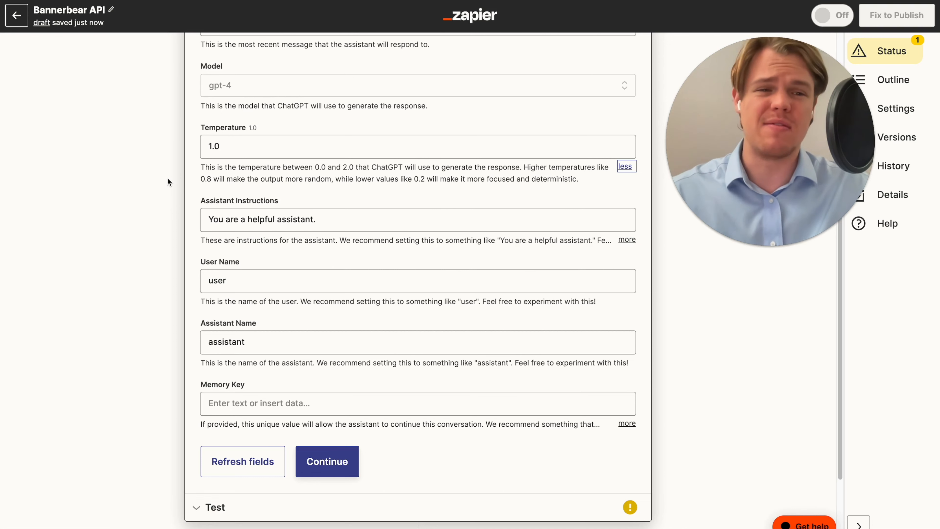
scroll(167, 177, "down", 2)
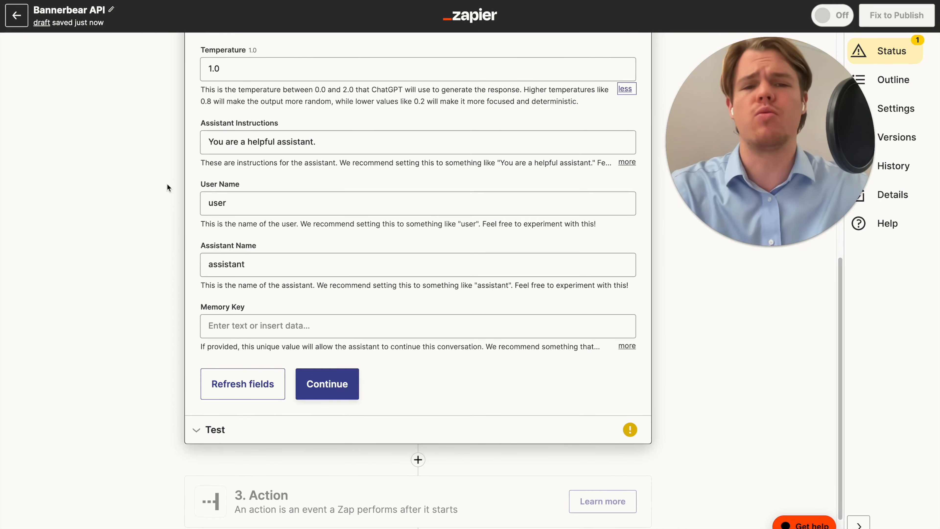
scroll(166, 189, "up", 1)
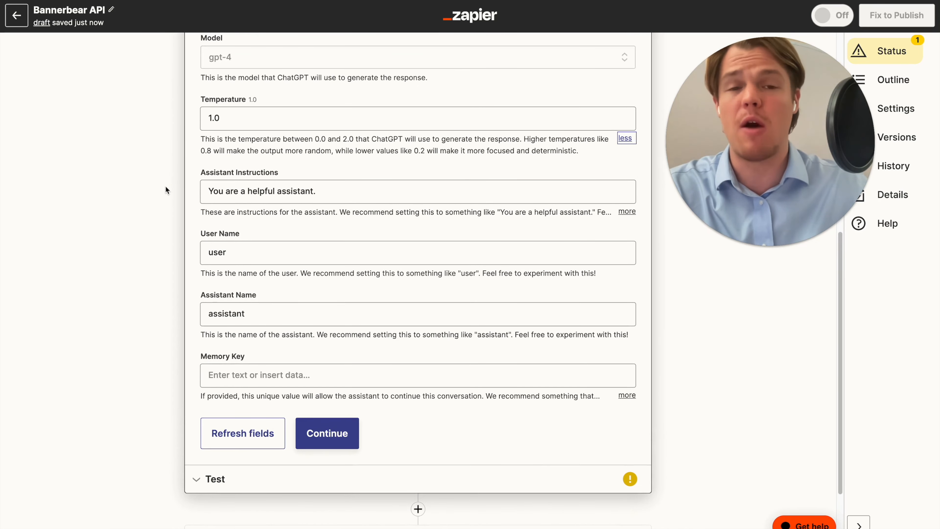
scroll(165, 185, "down", 2)
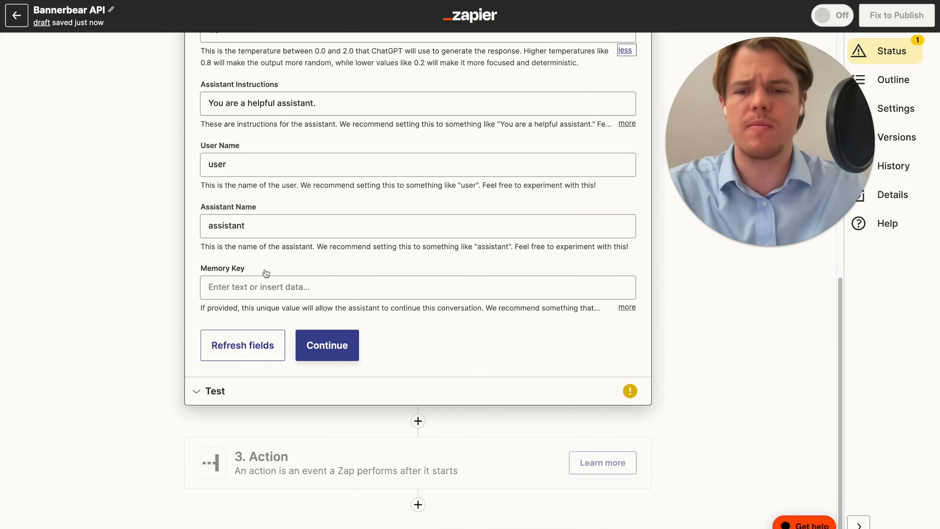
- Set the ChatGPT action's memory key to tweet10
scroll(130, 225, "up", 9)
scroll(132, 230, "down", 6)
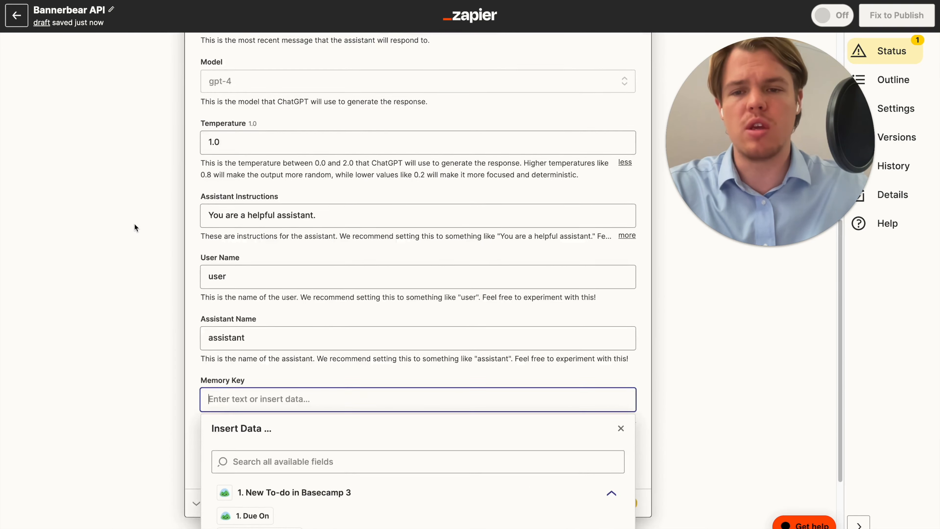
type("789")
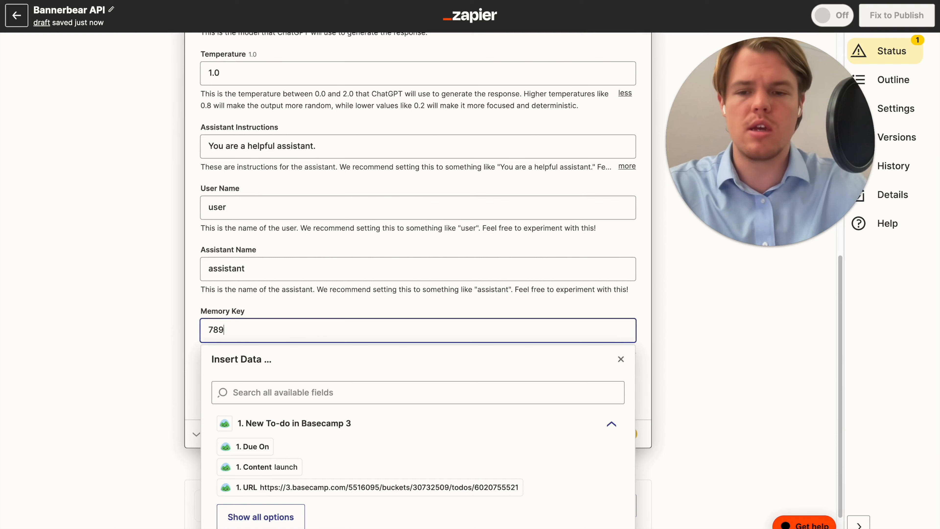
key("BackSpace")
key("BackSpace")
key("BackSpace")
type("twe")
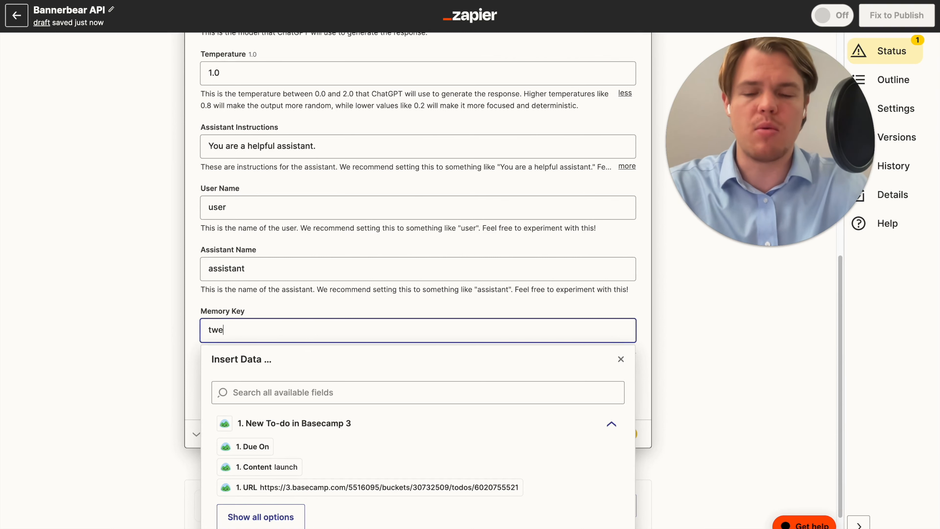
left_click(135, 219)
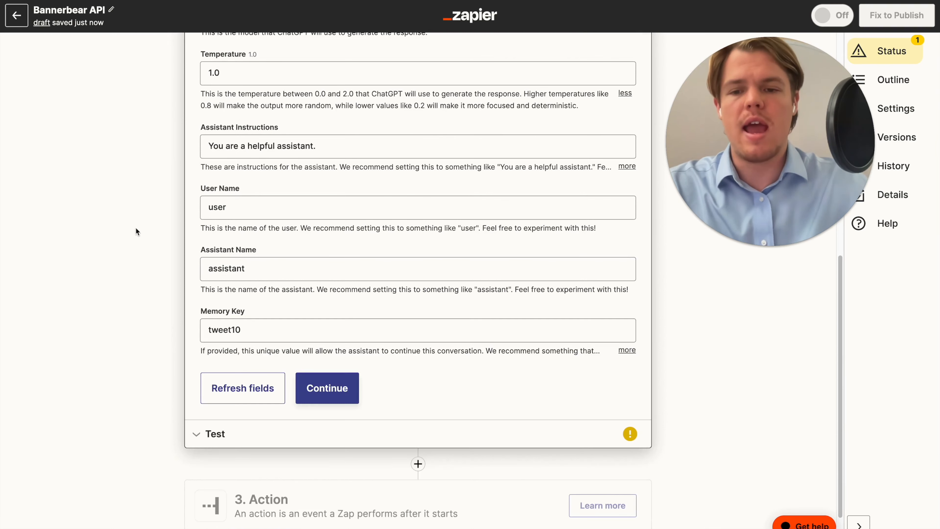
- Review the tweet prompt in the ChatGPT action and examine which Basecamp fields can be inserted between its brackets
scroll(135, 221, "up", 5)
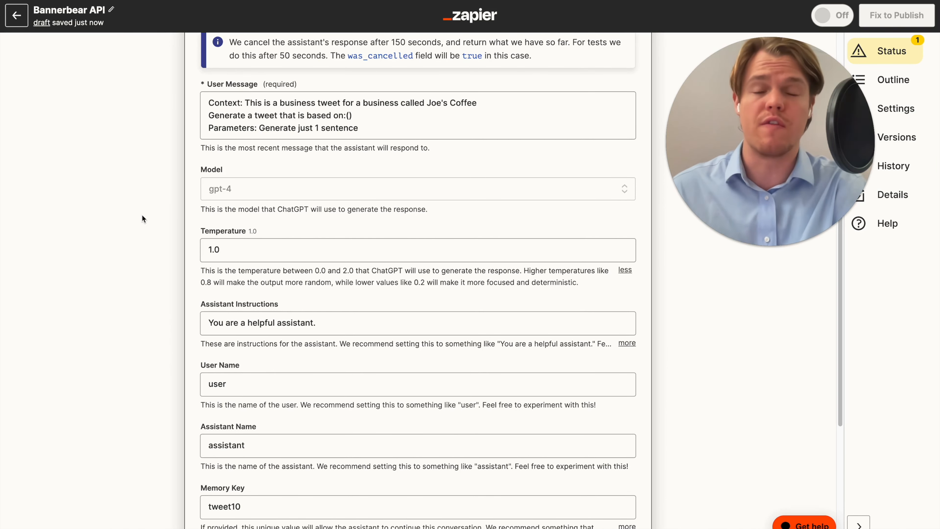
scroll(142, 199, "up", 3)
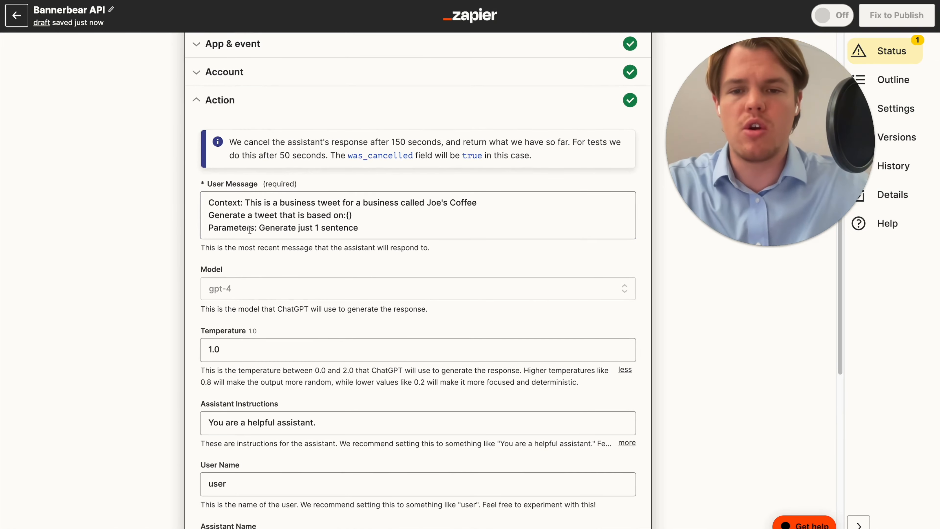
scroll(250, 229, "up", 2)
left_click(348, 287)
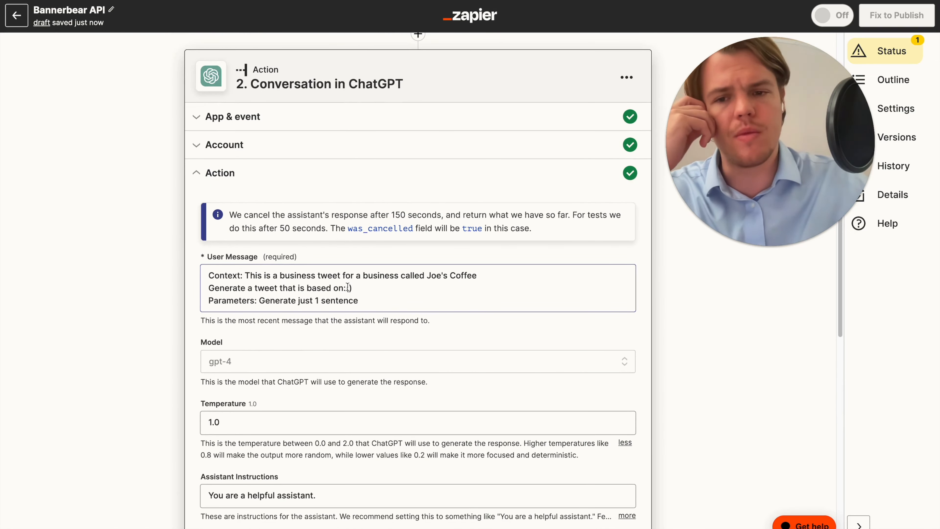
left_click(348, 288)
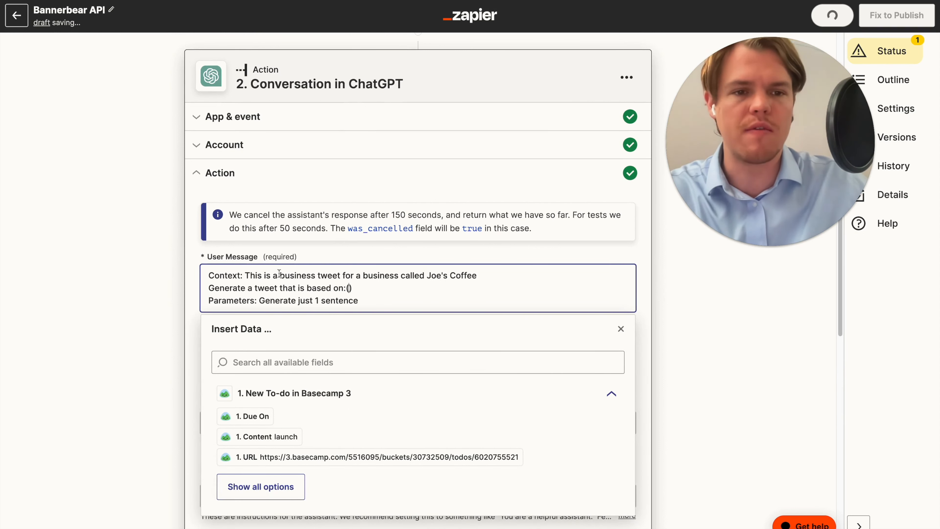
left_click(163, 267)
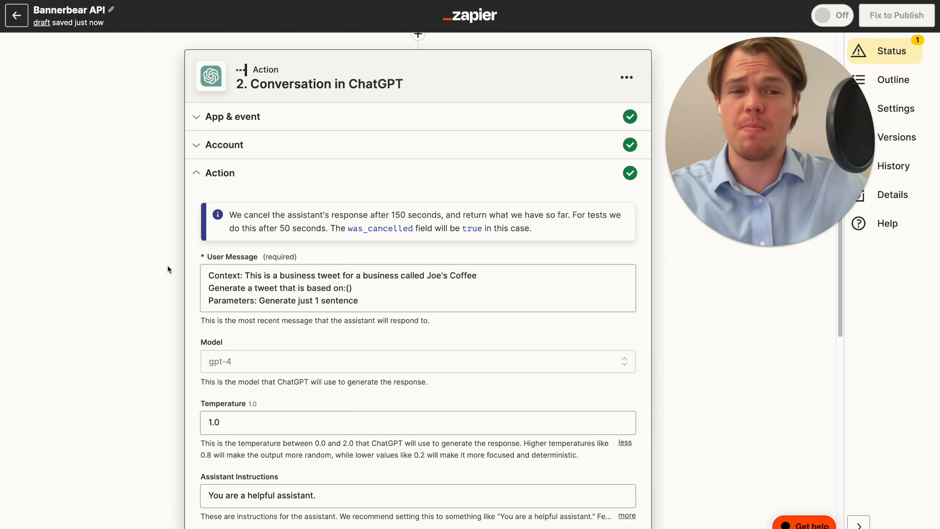
left_click(351, 287)
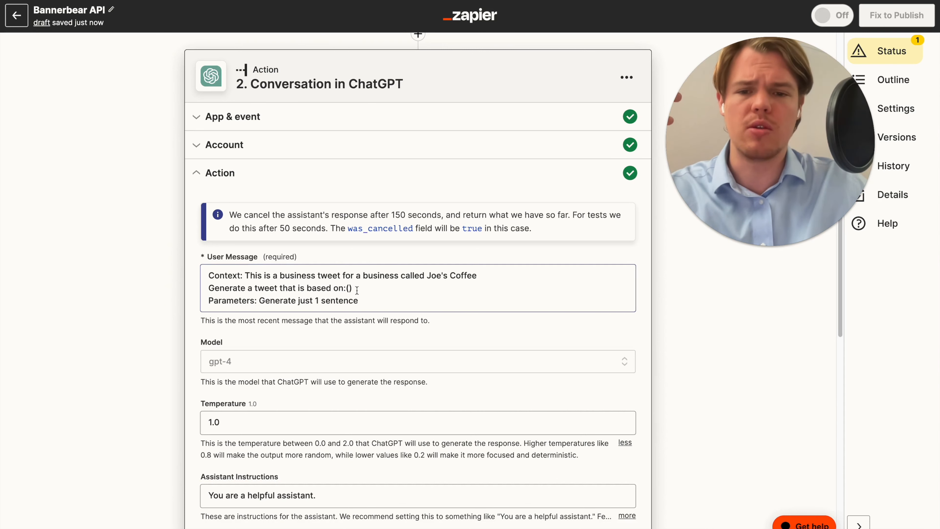
left_click(193, 283)
- Add a new ChatGPT action between the Basecamp to-do trigger and the existing ChatGPT conversation action
scroll(222, 270, "up", 2)
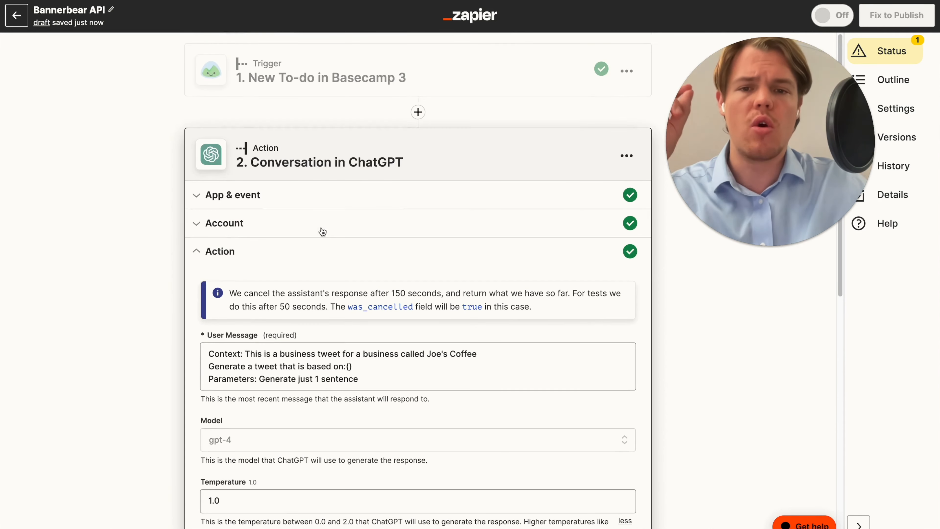
left_click(419, 112)
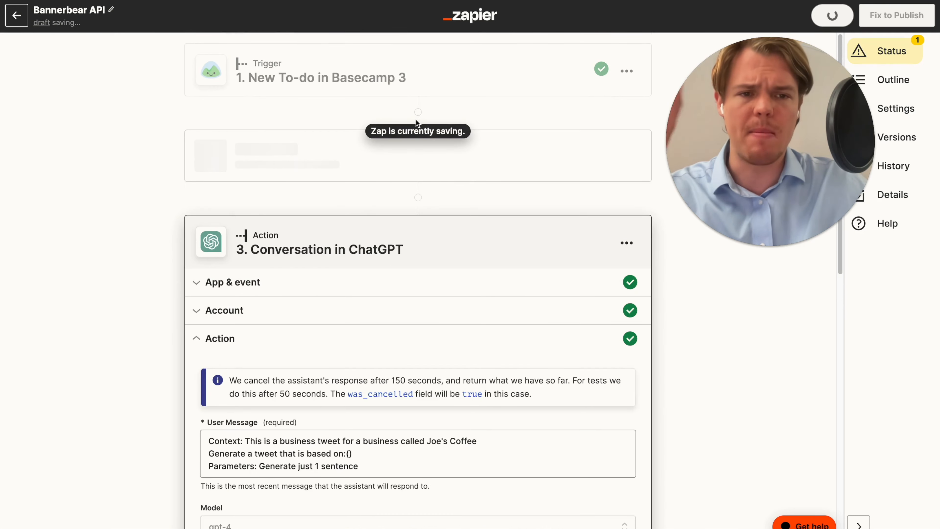
type("chaggpt")
key("BackSpace")
key("BackSpace")
key("BackSpace")
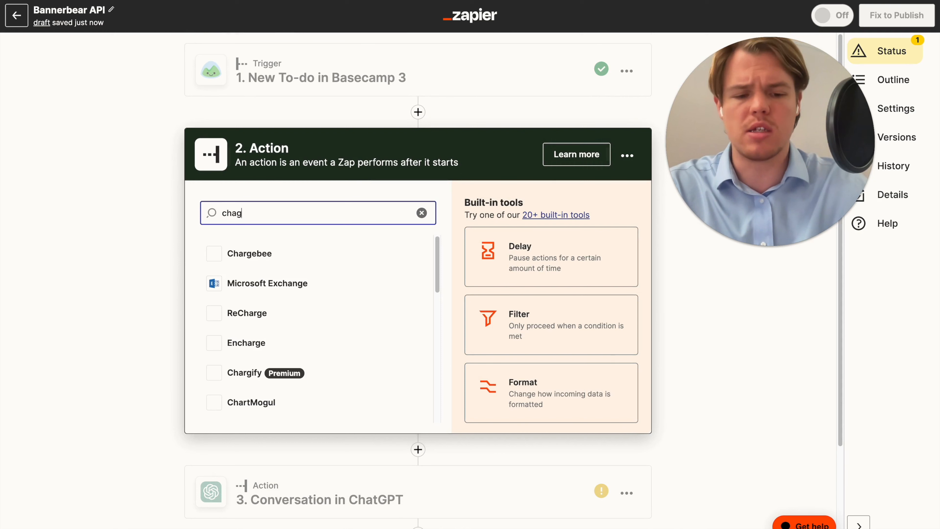
type("pt")
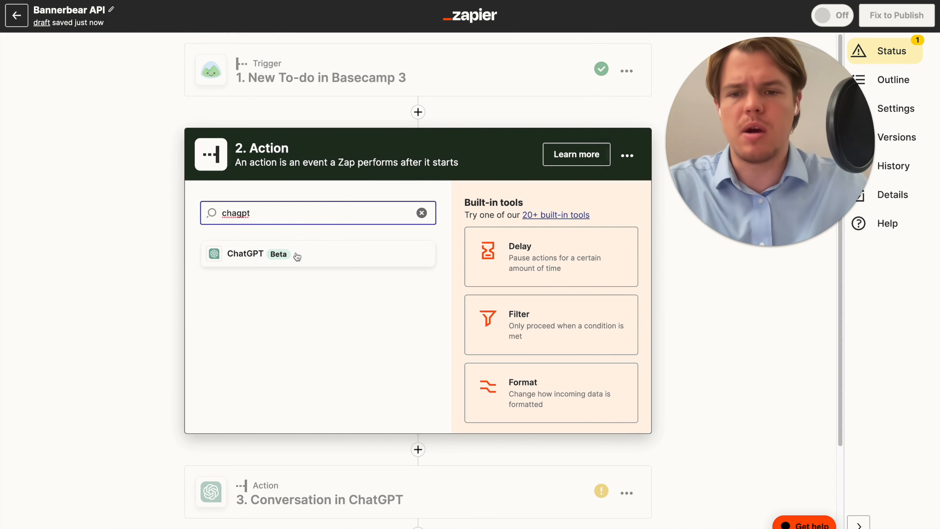
left_click(298, 256)
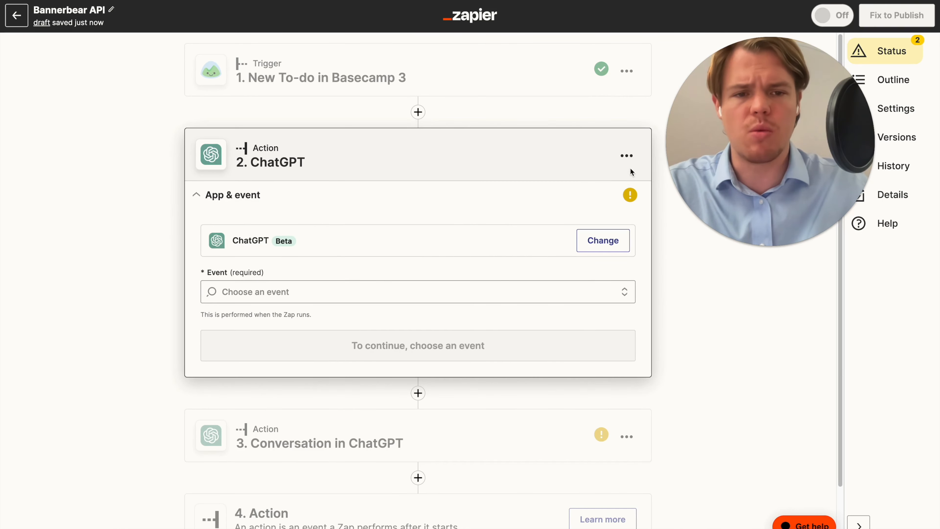
- Rename the new ChatGPT action as Idea Creator
left_click(626, 156)
left_click(549, 193)
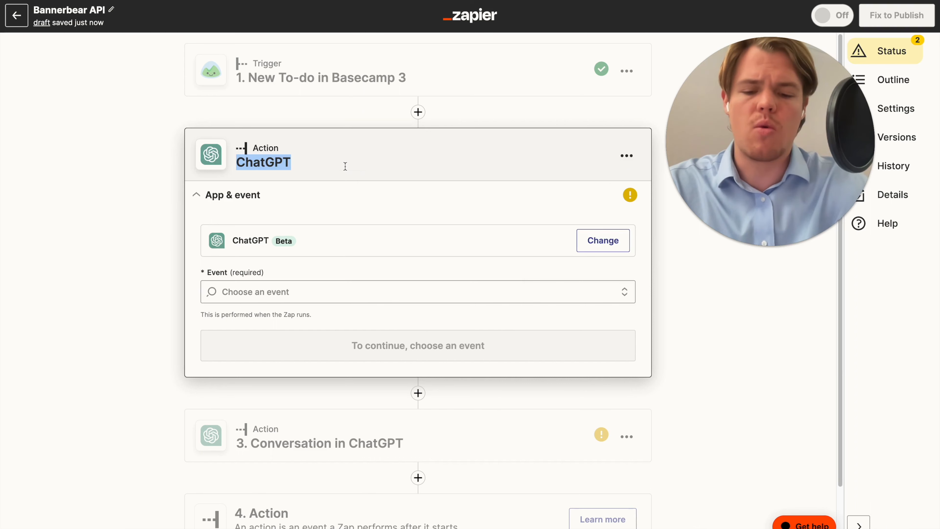
type("Idea Creator")
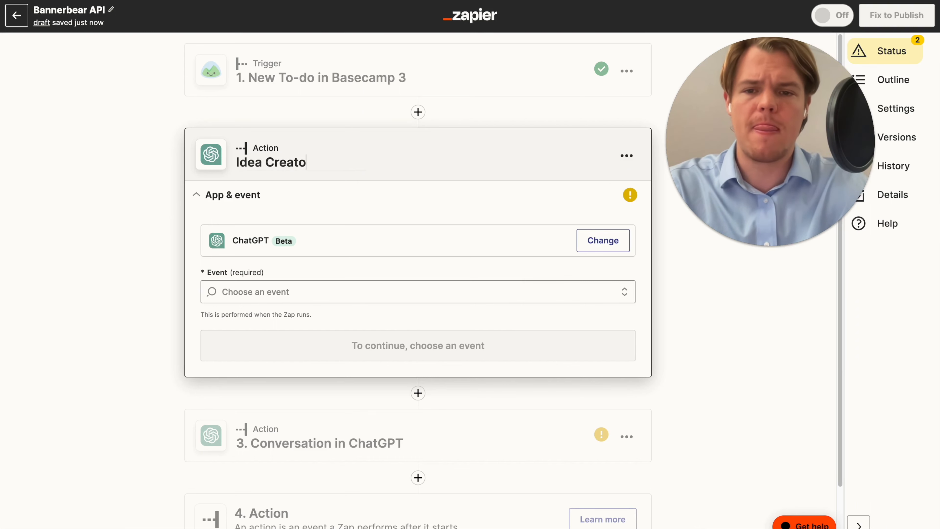
key("Return")
- Set the Idea Creator action's event to Conversation and continue past the account setup
left_click(303, 291)
left_click(300, 291)
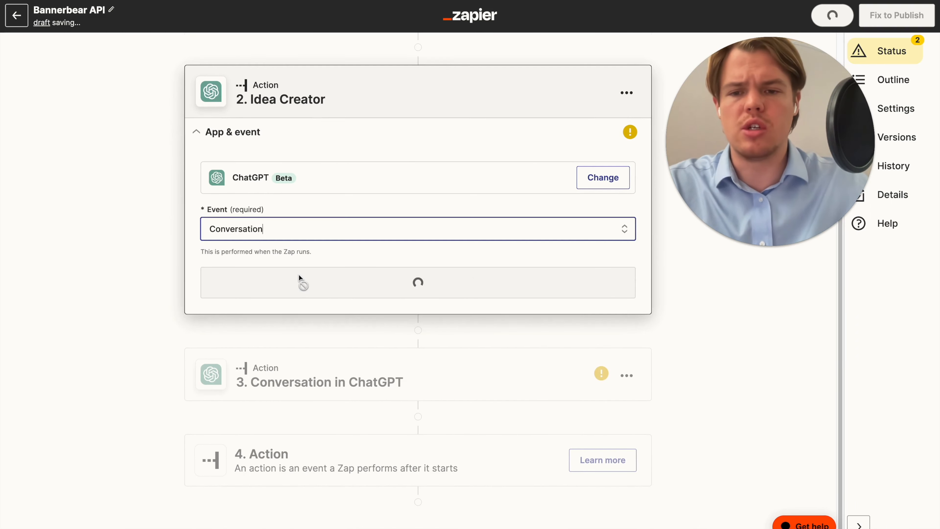
left_click(340, 291)
left_click(233, 284)
- Enter "Generate a random topic about coffee" as the Idea Creator's user message
left_click(292, 348)
type("Genera")
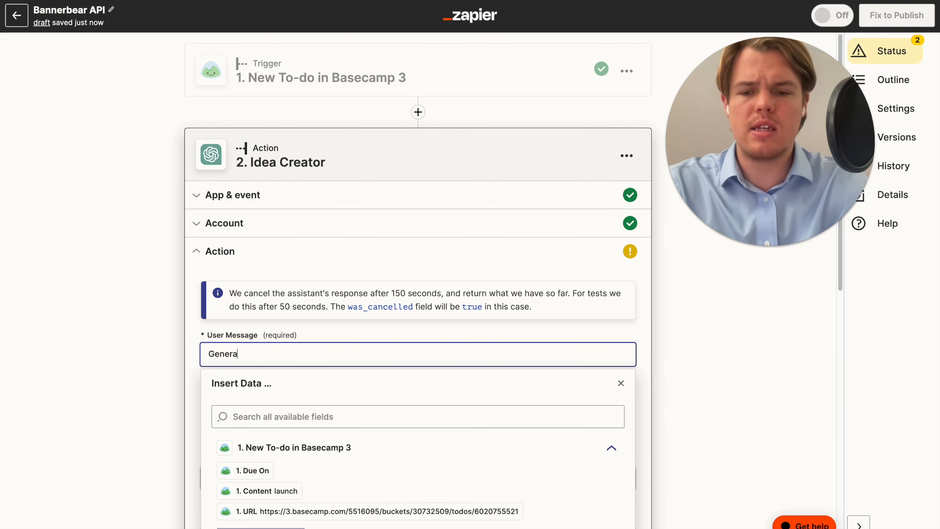
type("te a randome tipi")
key("BackSpace")
key("BackSpace")
key("BackSpace")
type("opic about ")
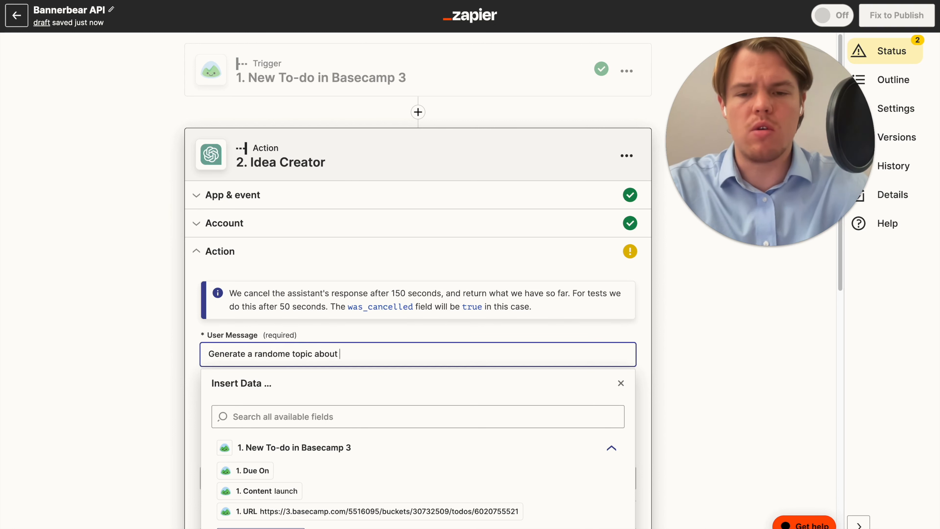
type("coffee")
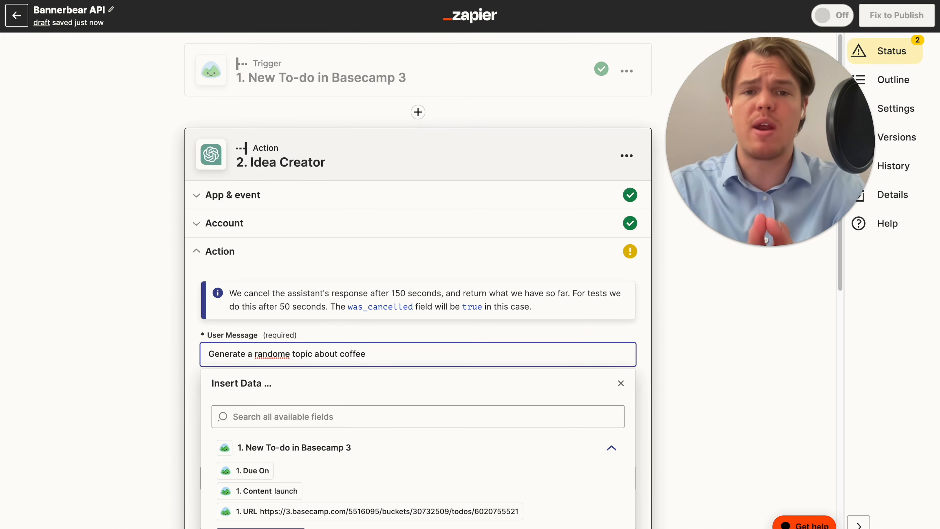
right_click(270, 359)
key("Escape")
type("random")
left_click(357, 354)
- Add the line "Parameter: Dont use the same topic you have generated before" to the Idea Creator's user message
key("Return")
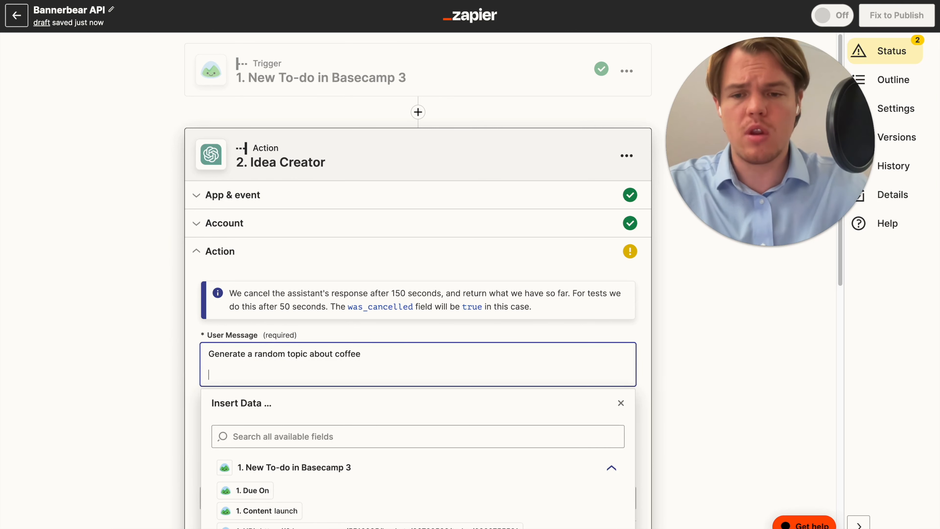
type("Parameter: Dont")
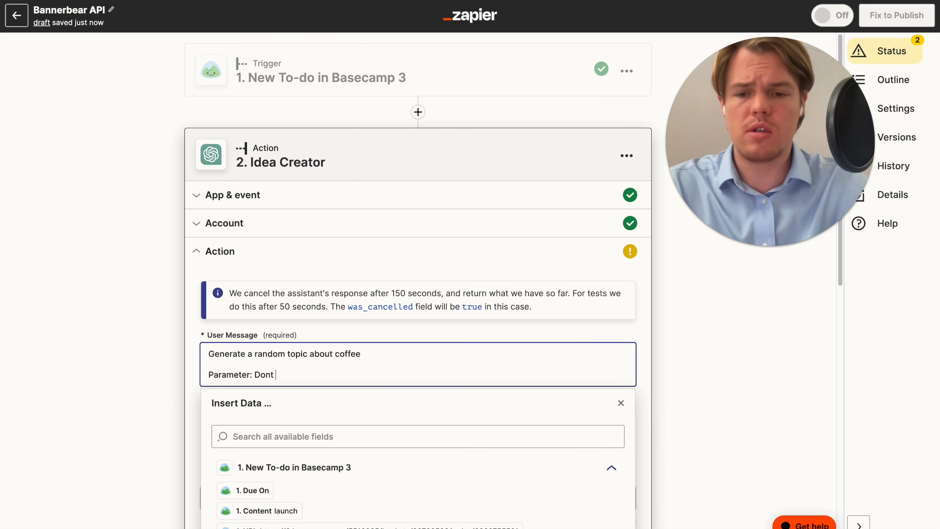
type(" use the same topic you have gen")
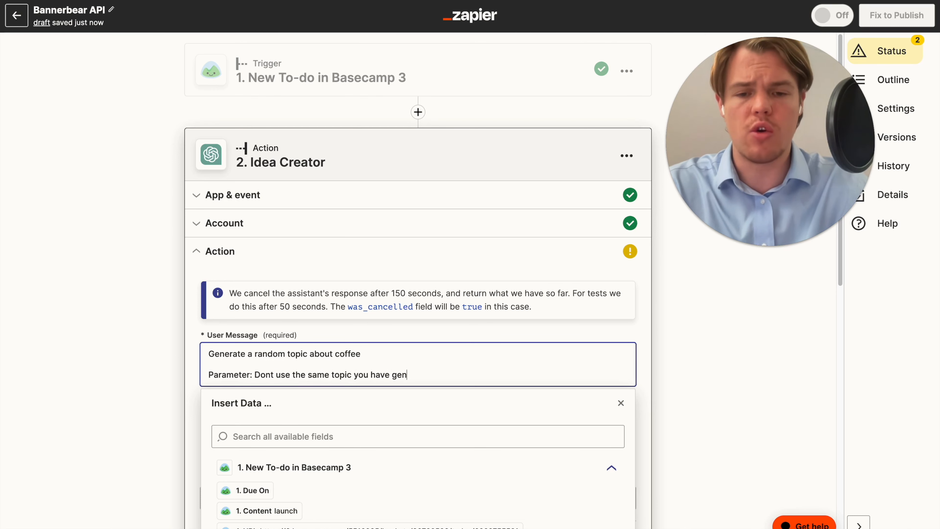
type("erated before")
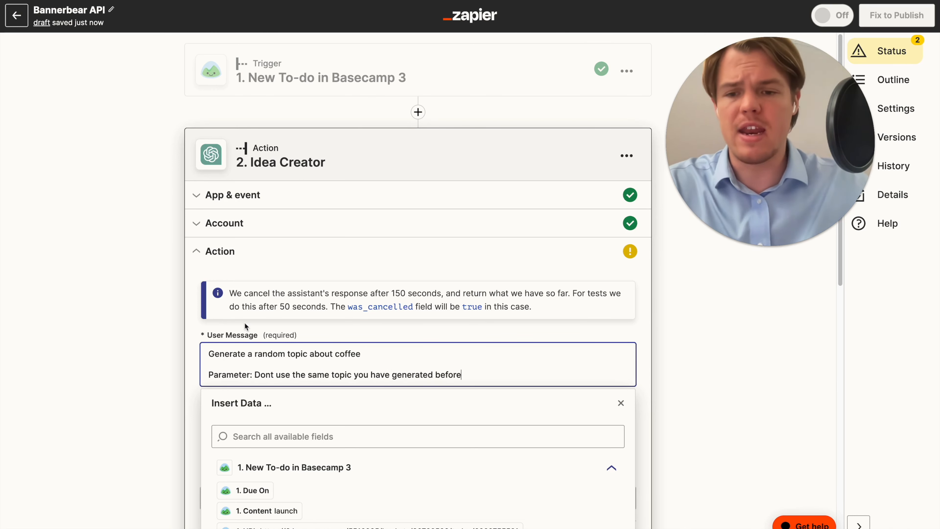
left_click(163, 312)
- Set the Idea Creator action's memory key to ideacoffee
scroll(144, 353, "down", 10)
left_click(277, 358)
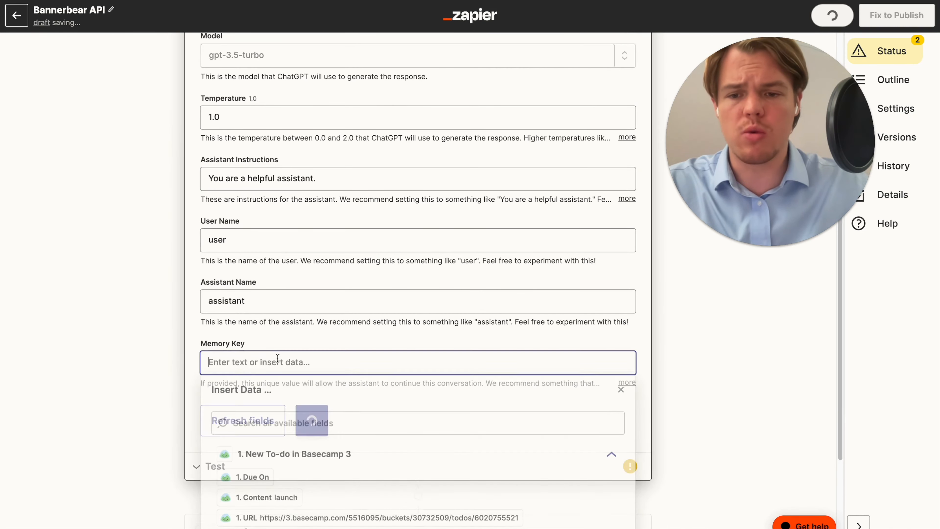
type("ideacoffee")
left_click(164, 305)
scroll(141, 315, "up", 8)
scroll(142, 319, "down", 8)
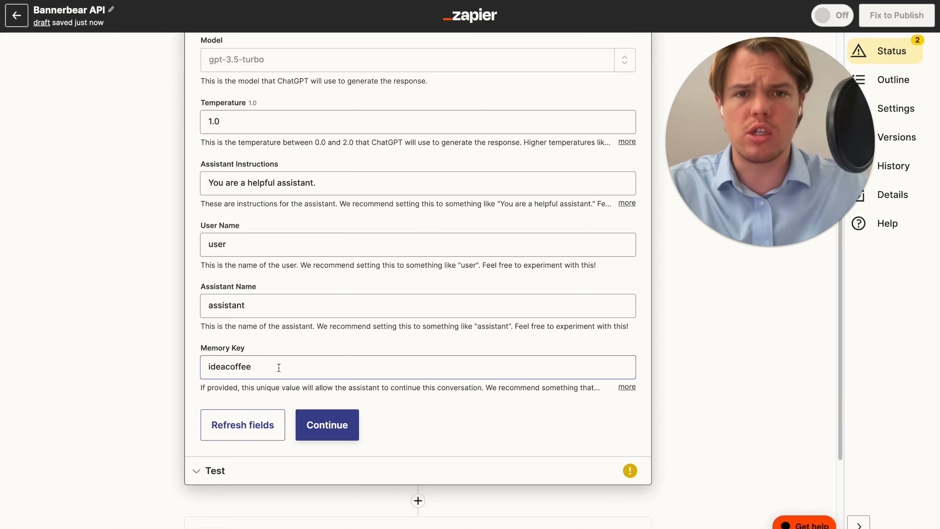
scroll(177, 352, "up", 5)
scroll(229, 265, "up", 1)
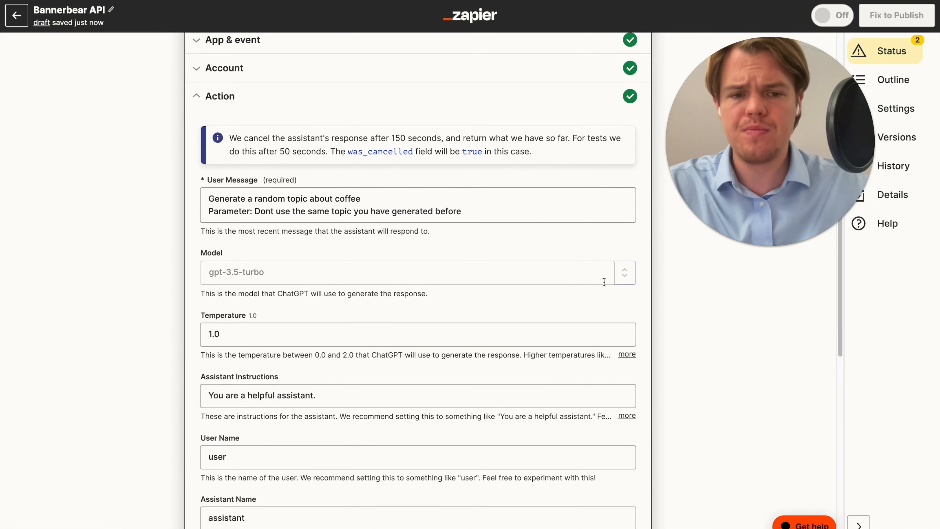
left_click(619, 276)
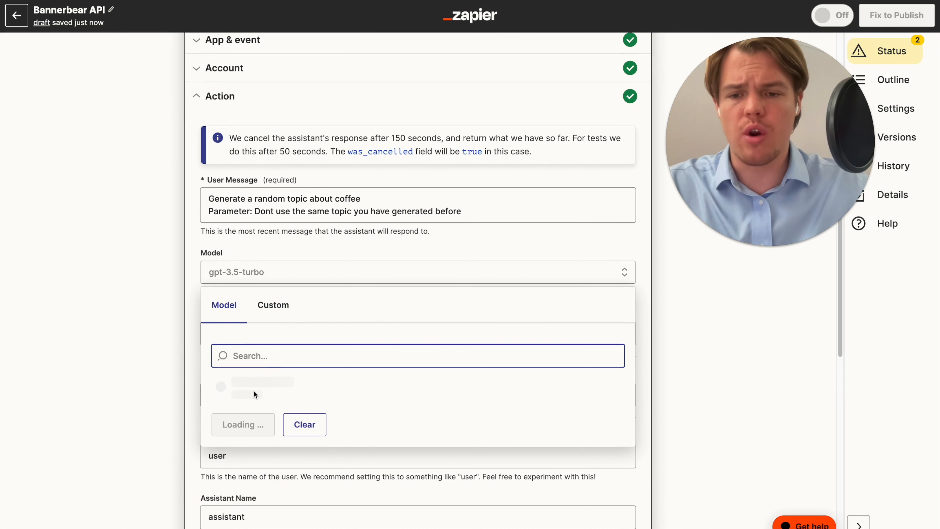
scroll(258, 388, "down", 2)
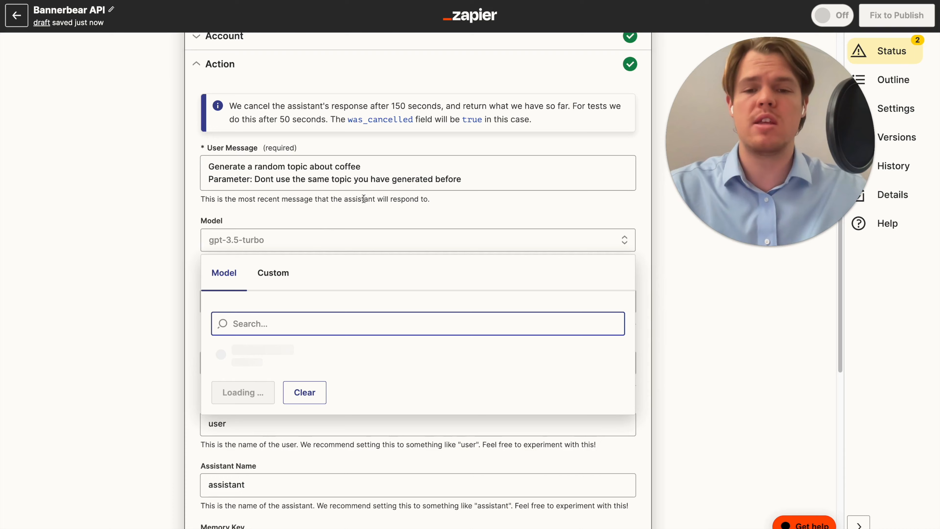
left_click(143, 258)
scroll(142, 259, "up", 3)
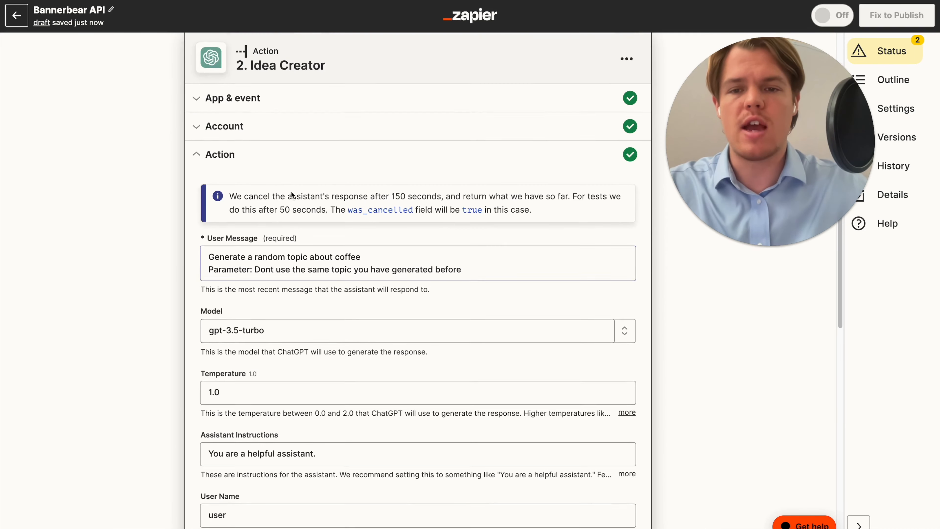
- Set the Idea Creator action's model to gpt-4
scroll(643, 241, "down", 3)
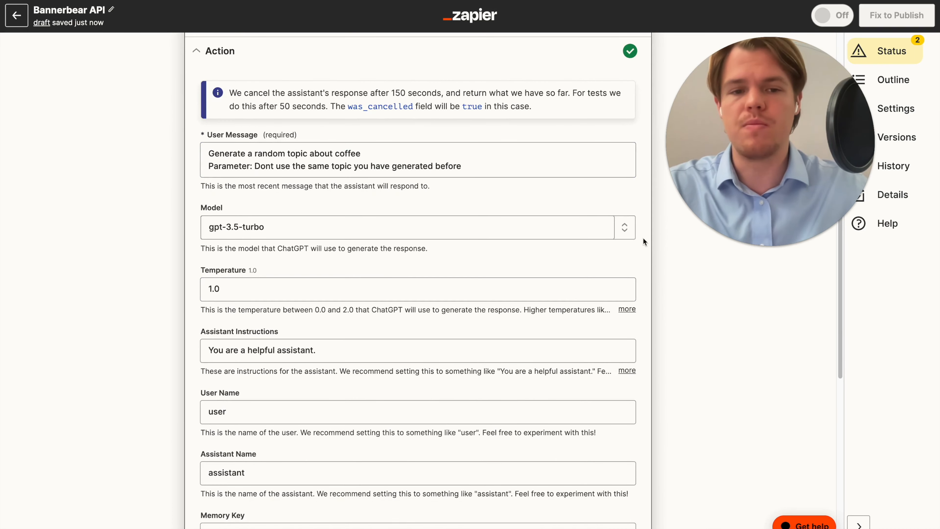
left_click(625, 232)
left_click(245, 276)
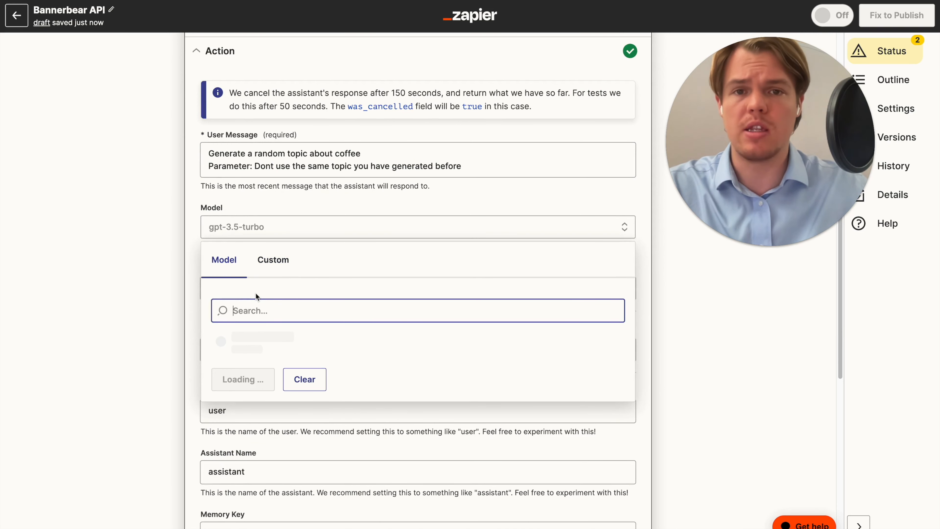
left_click(128, 232)
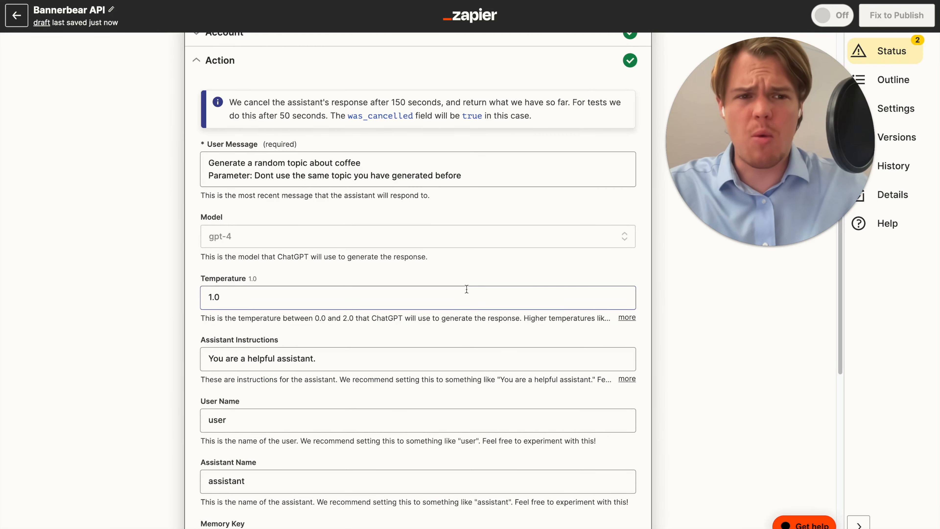
left_click(446, 246)
scroll(149, 253, "down", 3)
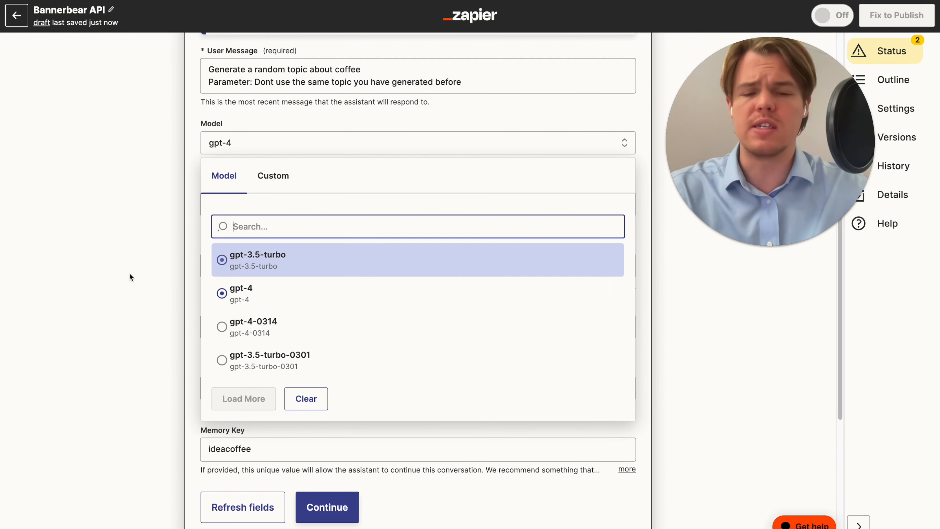
left_click(135, 294)
- Test the Idea Creator action and review the topic in its response
scroll(141, 265, "down", 3)
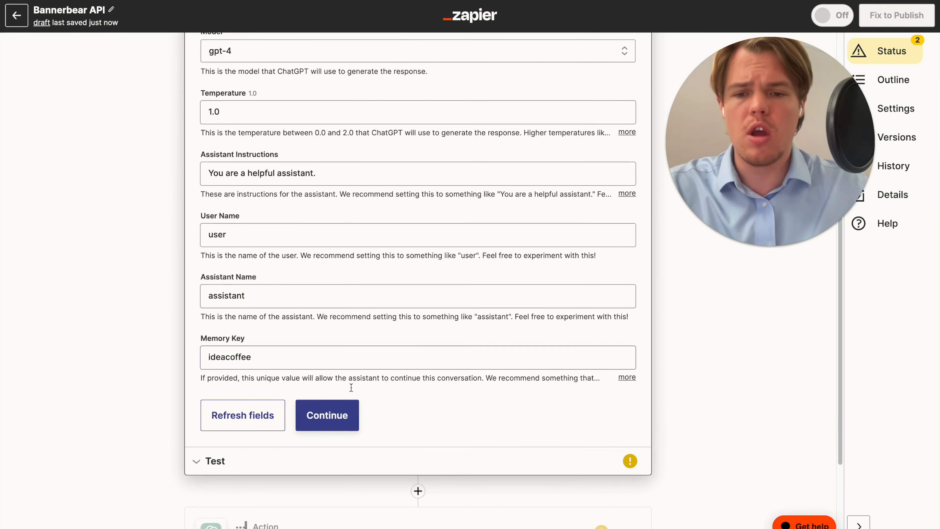
left_click(343, 407)
left_click(296, 299)
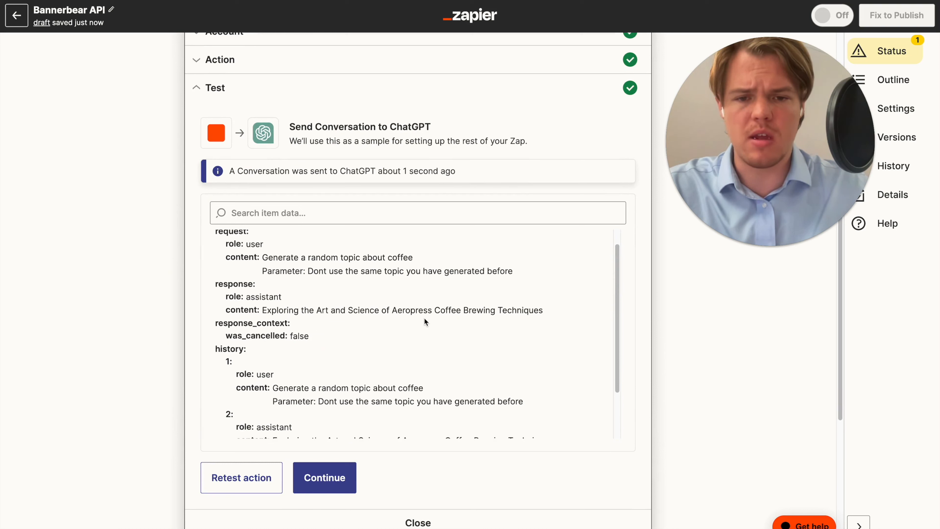
scroll(178, 280, "up", 1)
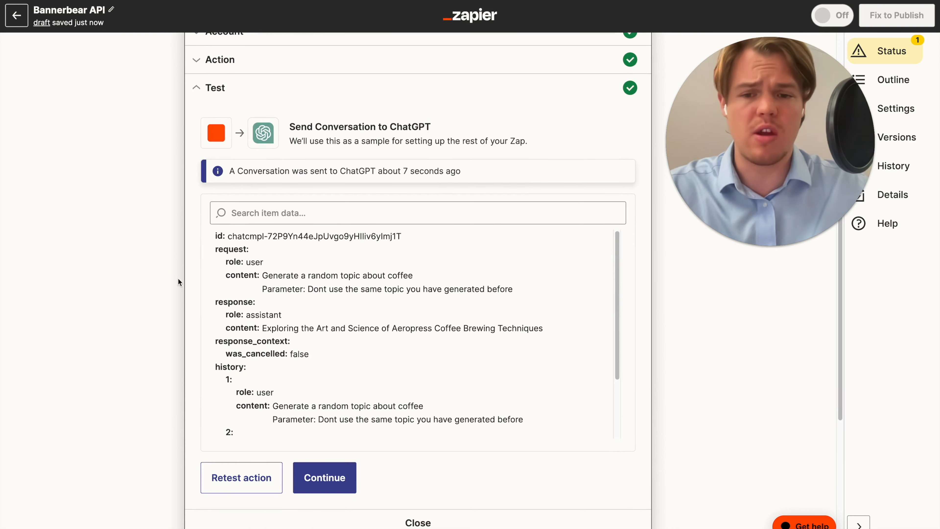
- Finish the Idea Creator action and open the action settings of the ChatGPT conversation that writes the tweet
scroll(155, 286, "down", 10)
left_click(326, 356)
left_click(275, 242)
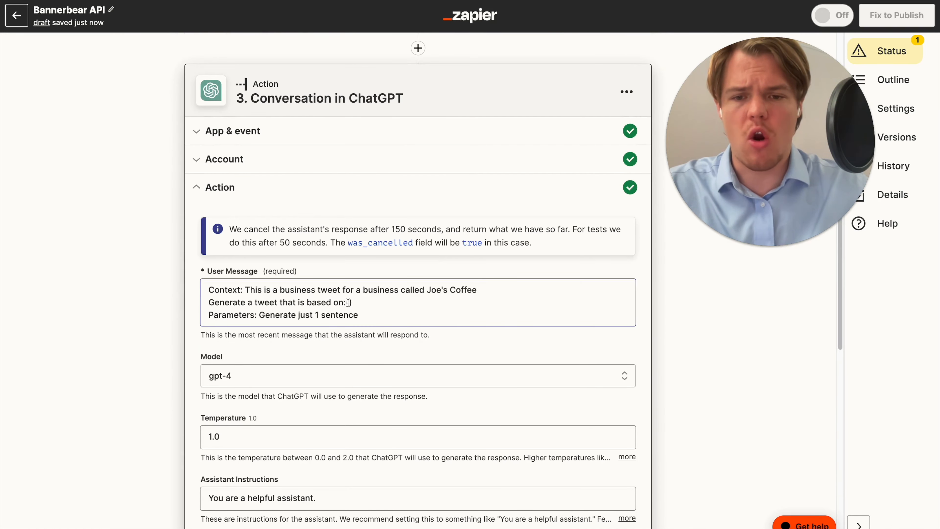
- Insert the Idea Creator's Assistant Response Message between the parentheses after "Generate a tweet that is based on:" in the user message
left_click(348, 302)
scroll(382, 315, "down", 3)
left_click(321, 346)
left_click(292, 434)
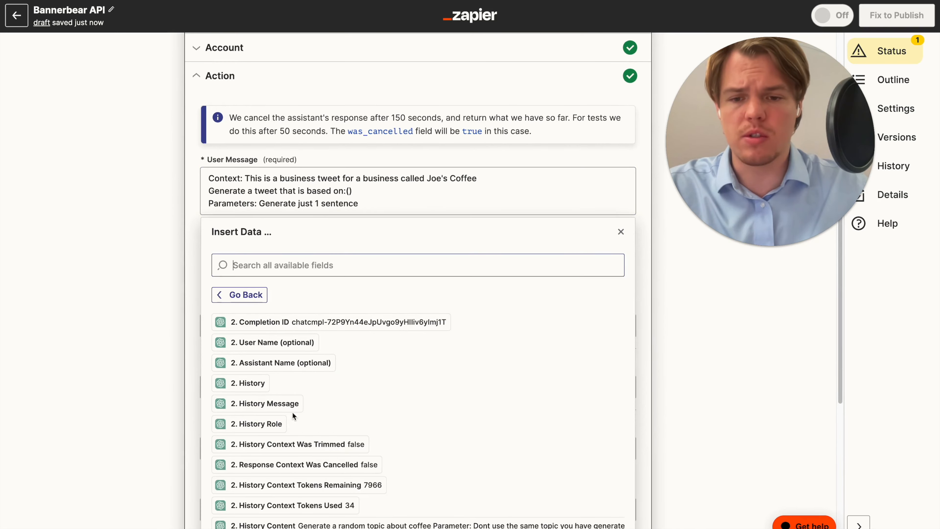
scroll(292, 411, "down", 5)
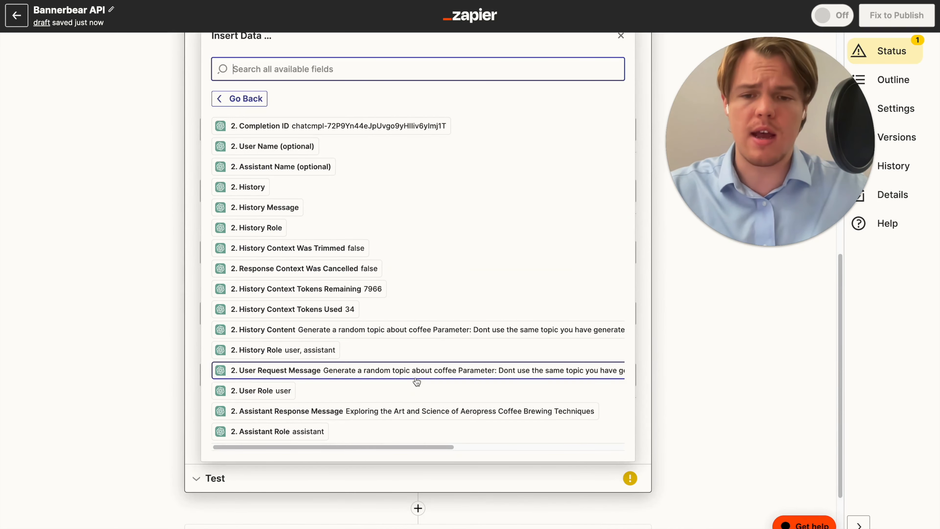
left_click(407, 410)
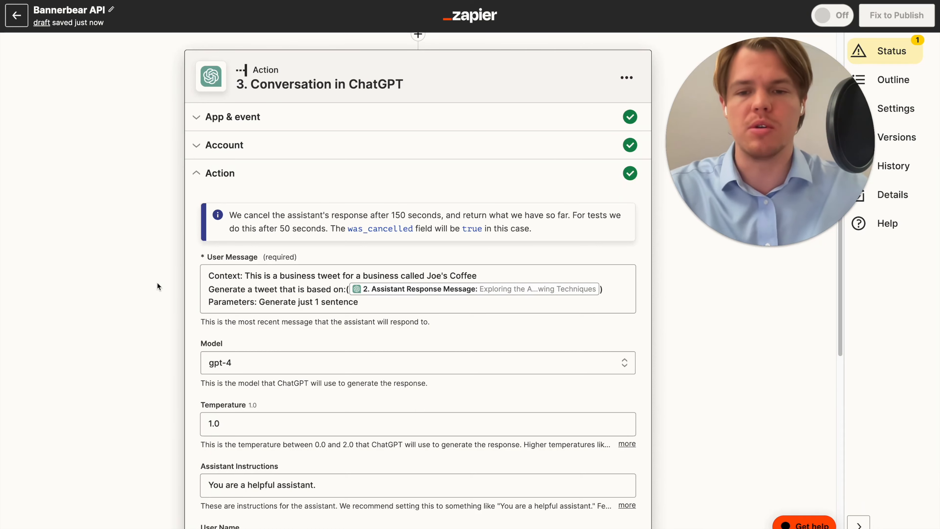
- Test the ChatGPT conversation action and review the generated tweet in its response
scroll(232, 340, "down", 8)
left_click(327, 440)
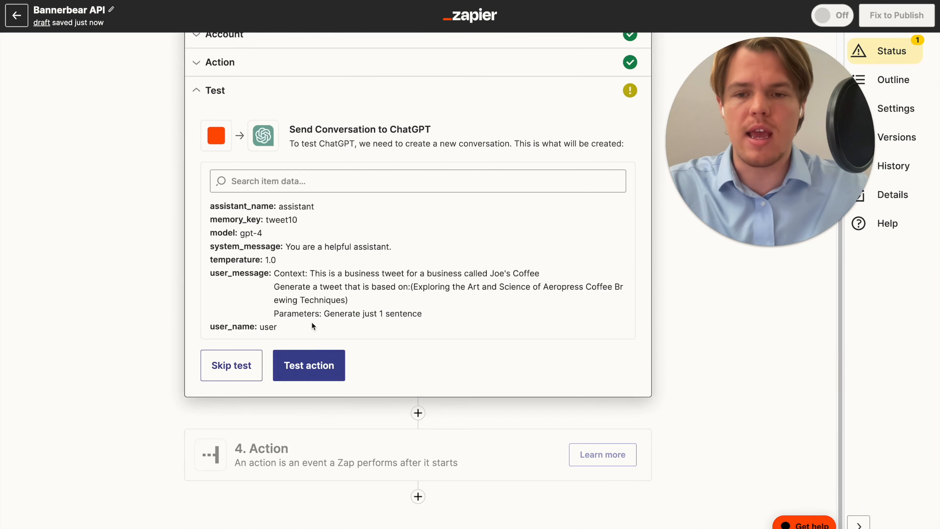
left_click(292, 376)
scroll(126, 282, "down", 2)
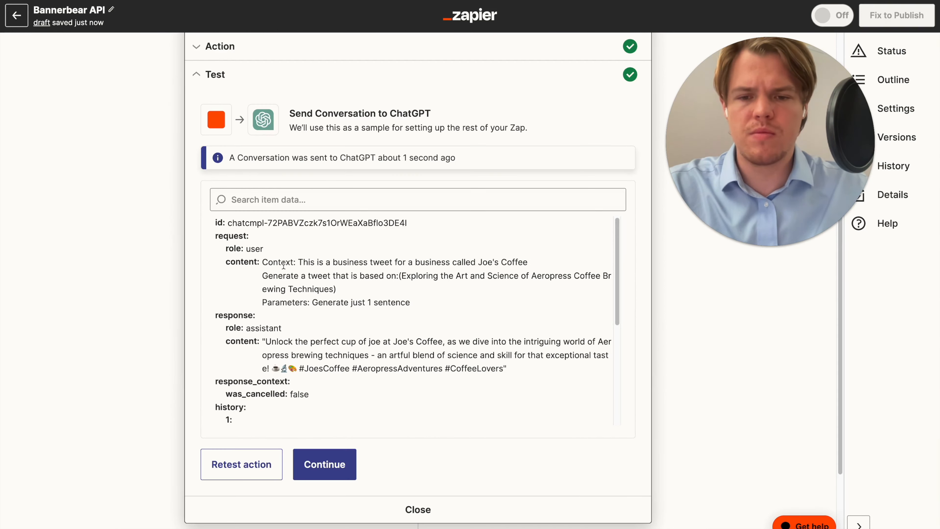
scroll(285, 267, "down", 2)
scroll(178, 261, "down", 2)
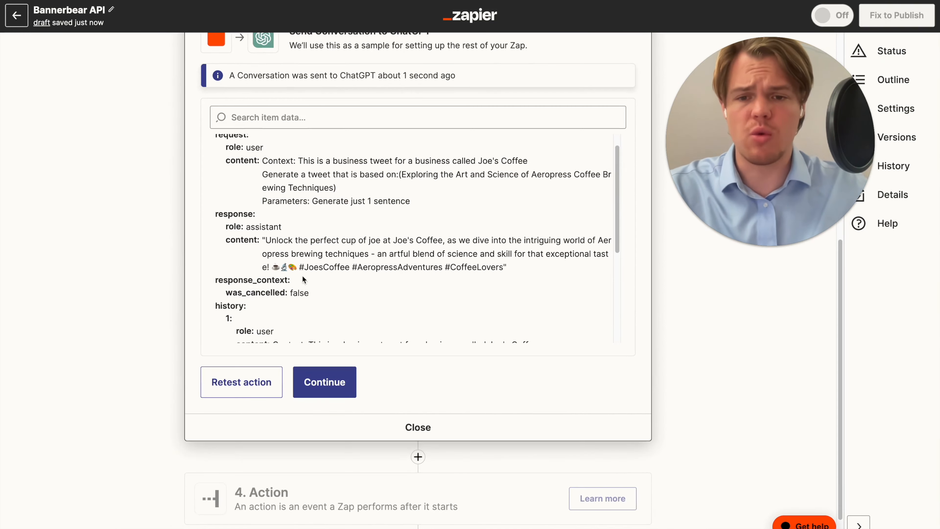
left_click_drag(529, 258, 313, 239)
left_click(320, 240)
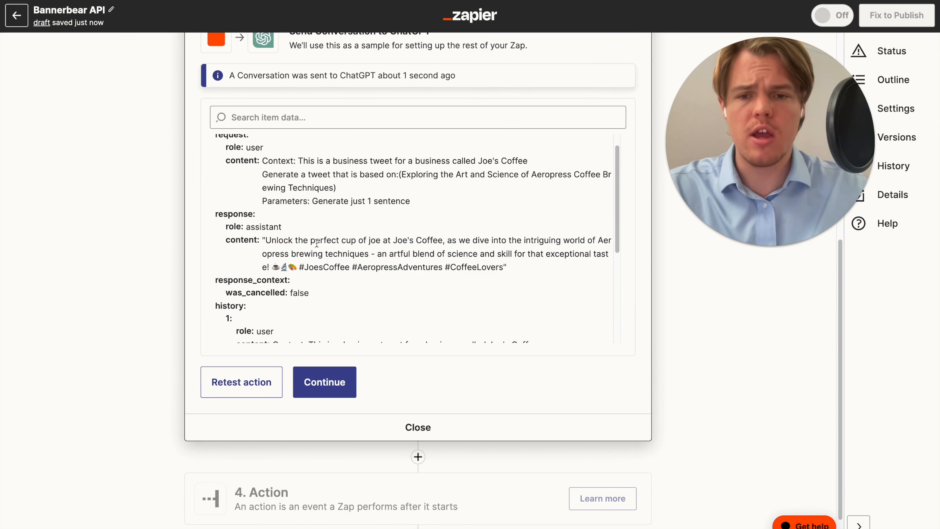
scroll(320, 240, "up", 5)
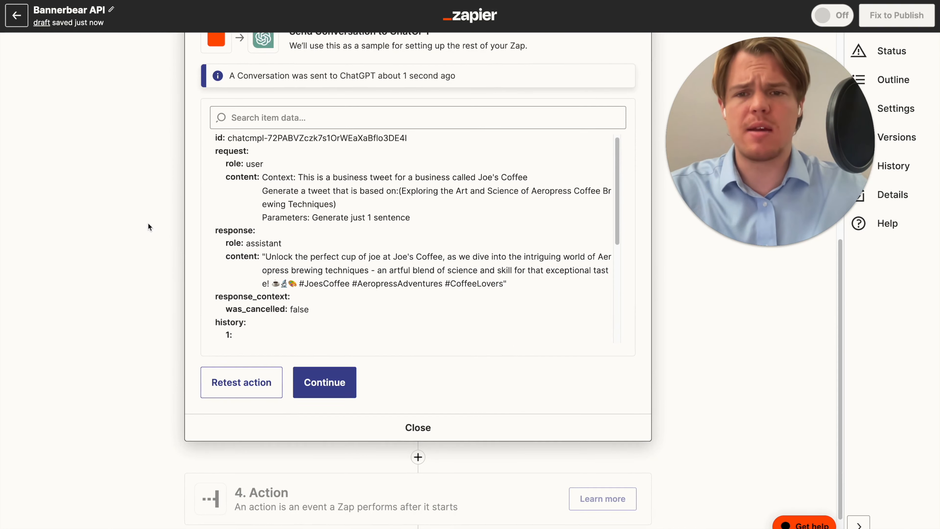
scroll(296, 277, "down", 2)
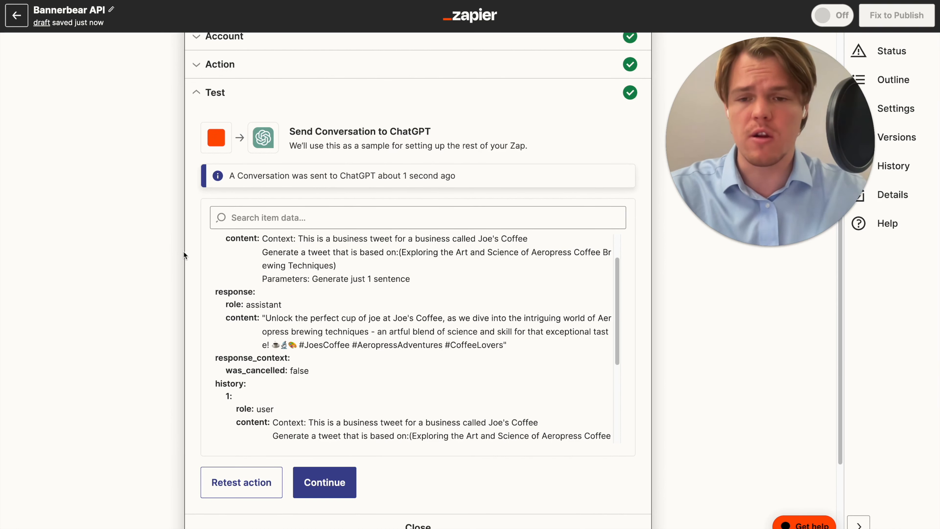
- Reopen the ChatGPT conversation action's test result and examine the response content around the tweet text
scroll(139, 229, "down", 4)
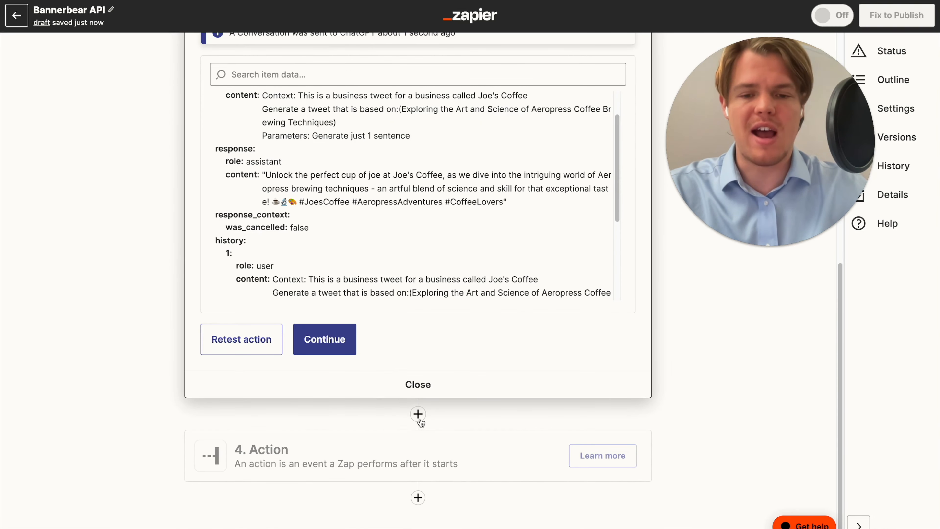
left_click(419, 447)
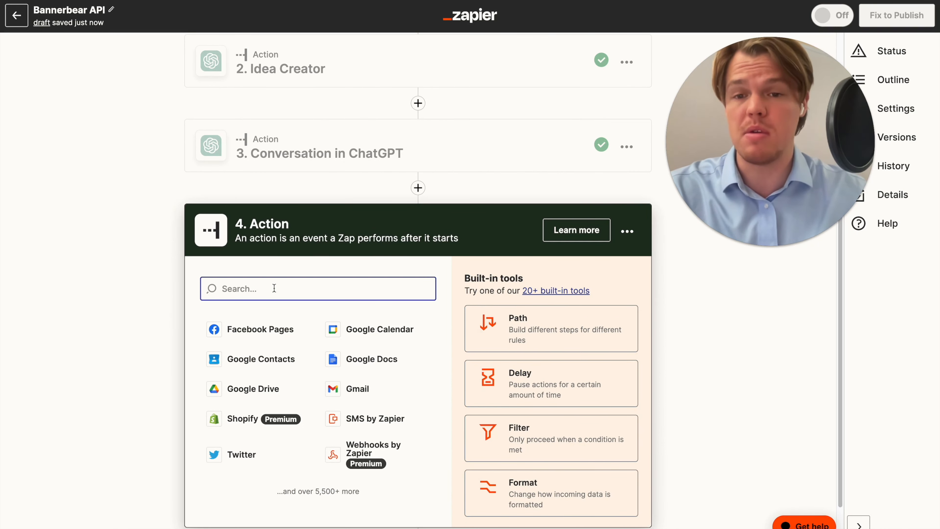
left_click(296, 154)
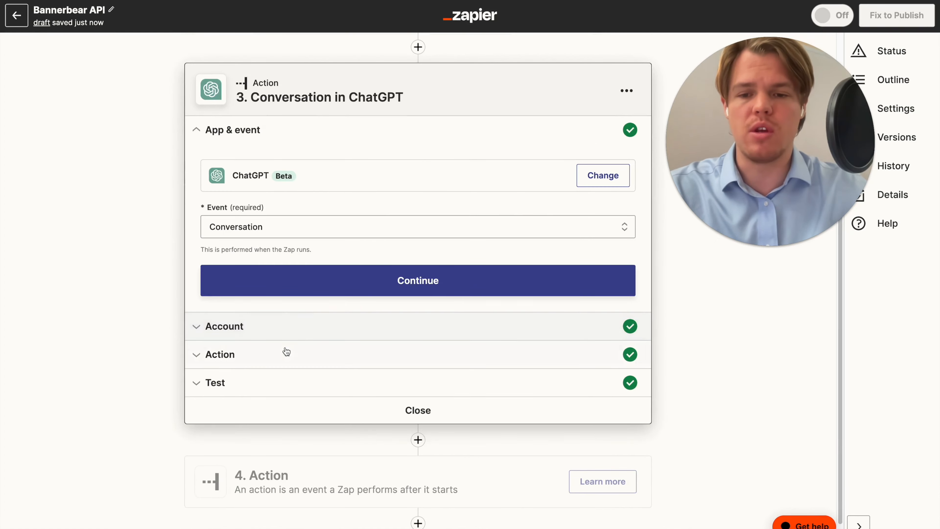
left_click(283, 349)
scroll(234, 340, "down", 8)
left_click(325, 345)
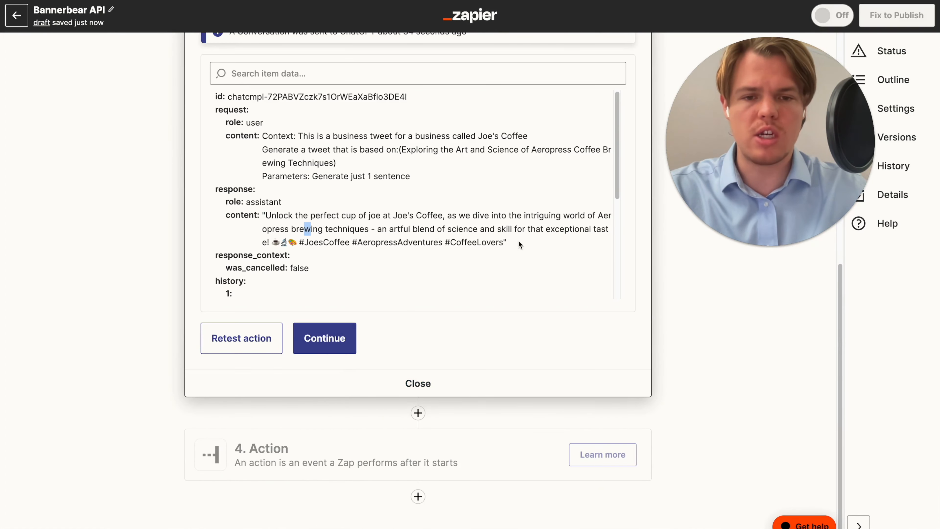
- Choose Formatter by Zapier as the app for the fourth action
left_click(349, 452)
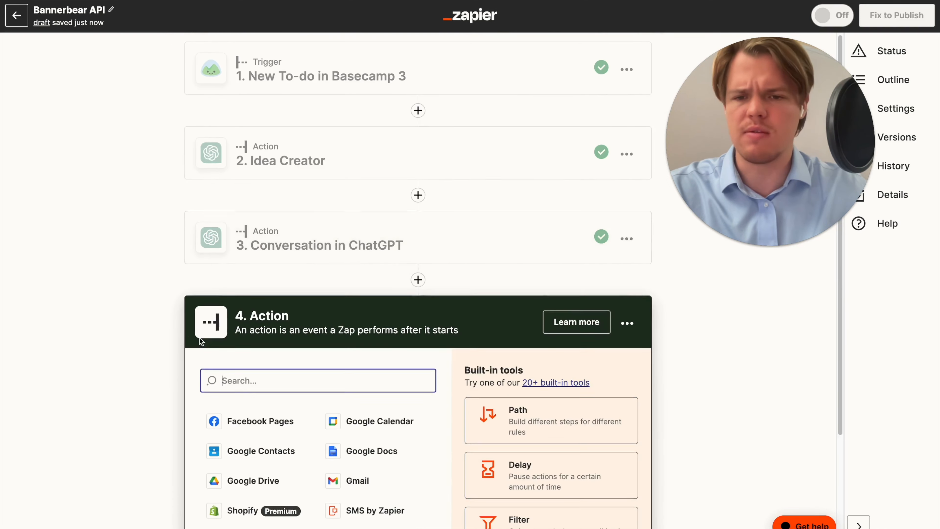
type("form")
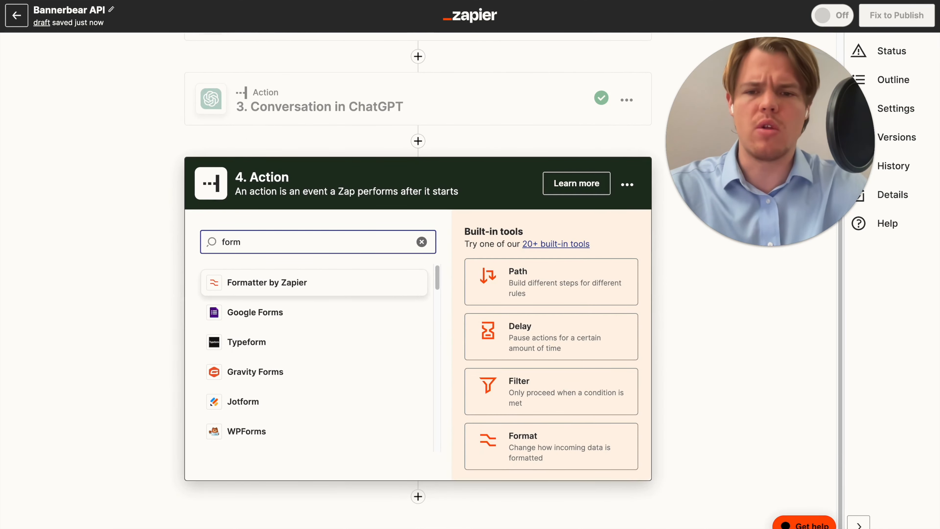
left_click(336, 286)
- Rename the third action, the ChatGPT conversation, to Tweet
left_click(627, 233)
left_click(577, 261)
type("Tweet")
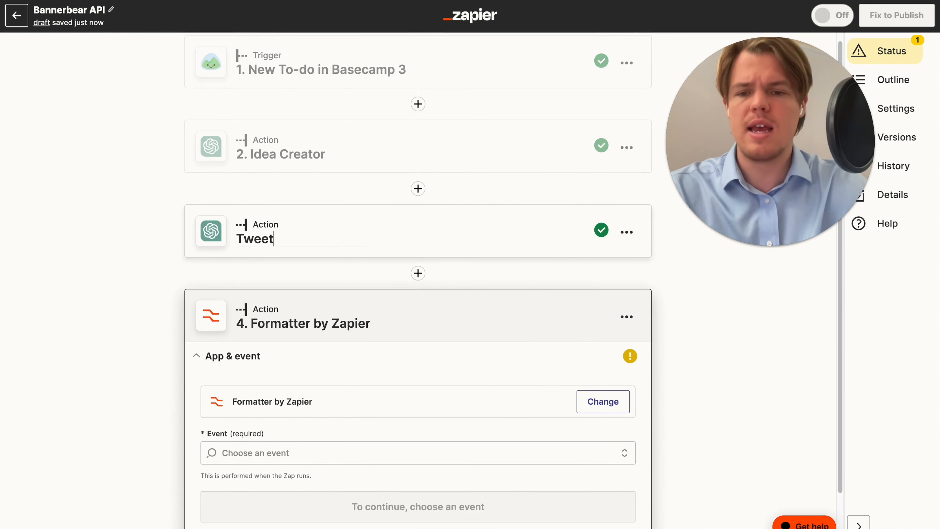
key("Return")
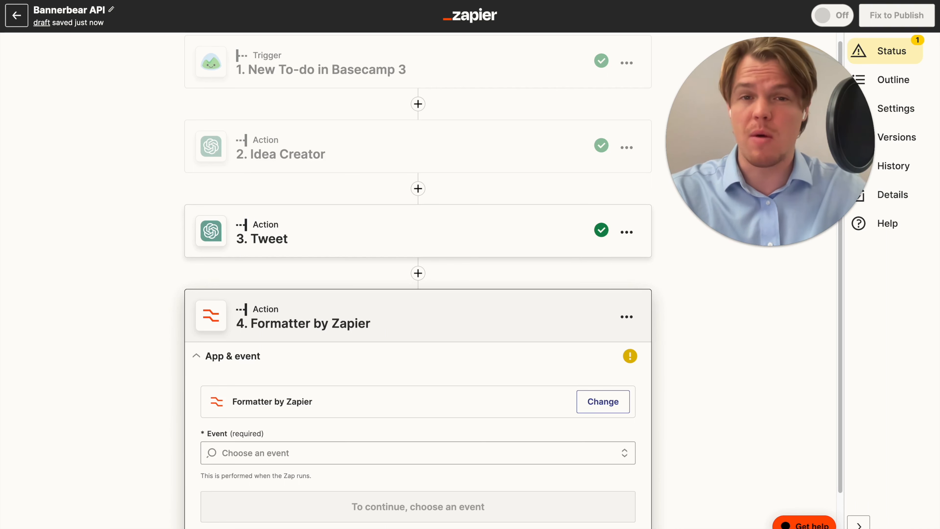
- Set the Formatter action's event to Text and continue to its action settings
left_click(371, 452)
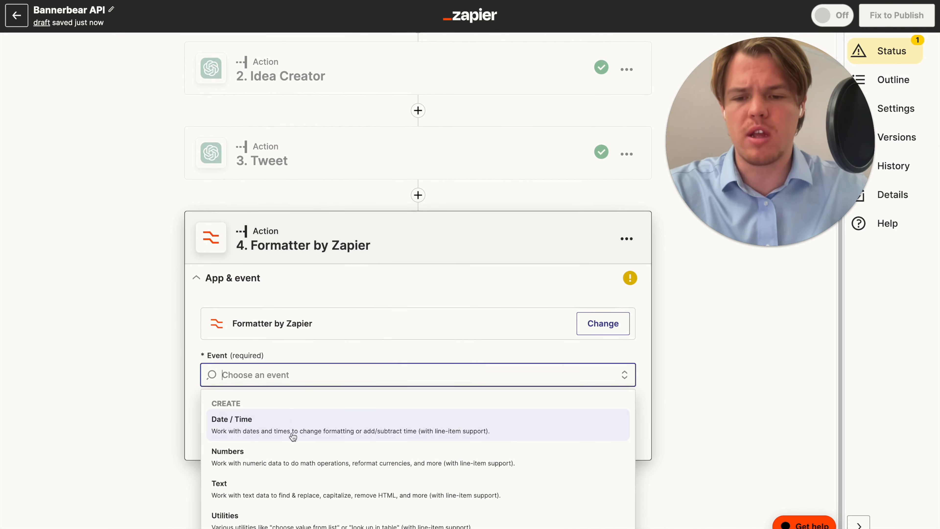
left_click(284, 481)
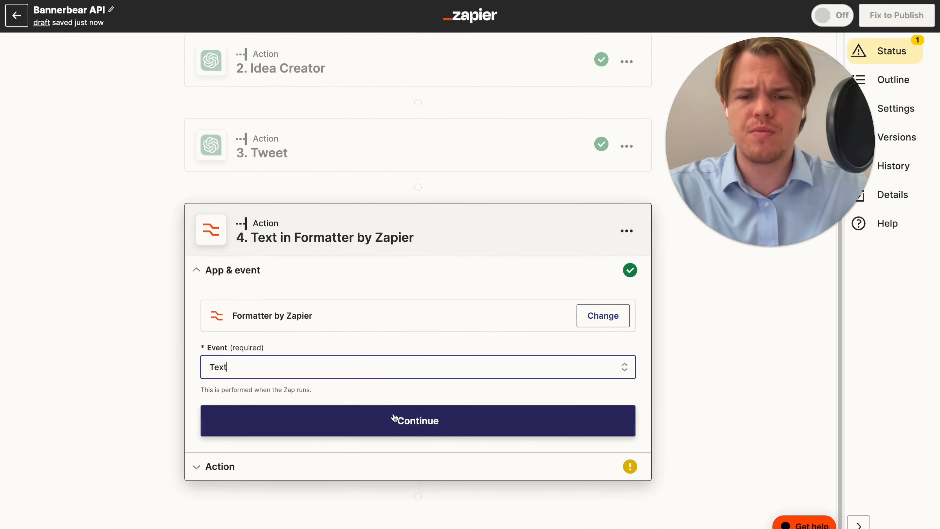
left_click(395, 418)
- Rename the Formatter action to remove "
scroll(601, 312, "down", 2)
left_click(619, 289)
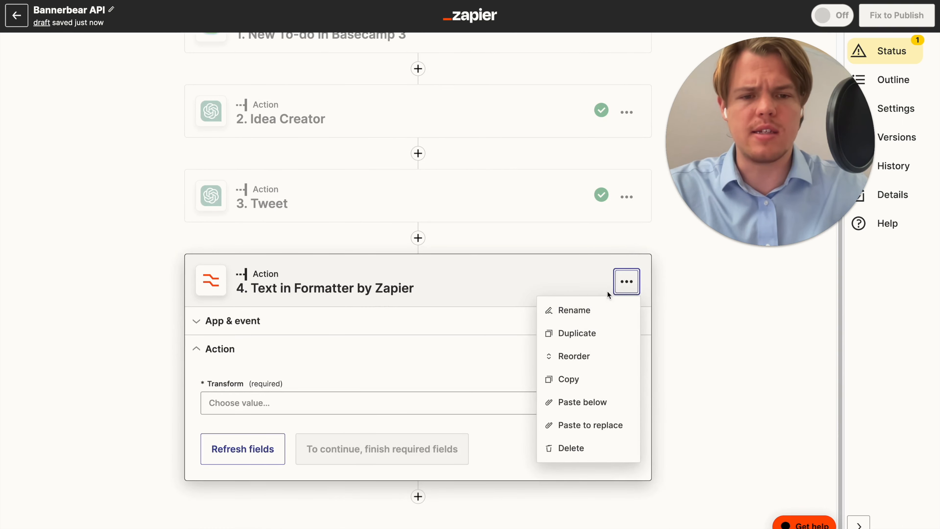
left_click(592, 302)
type("remove")
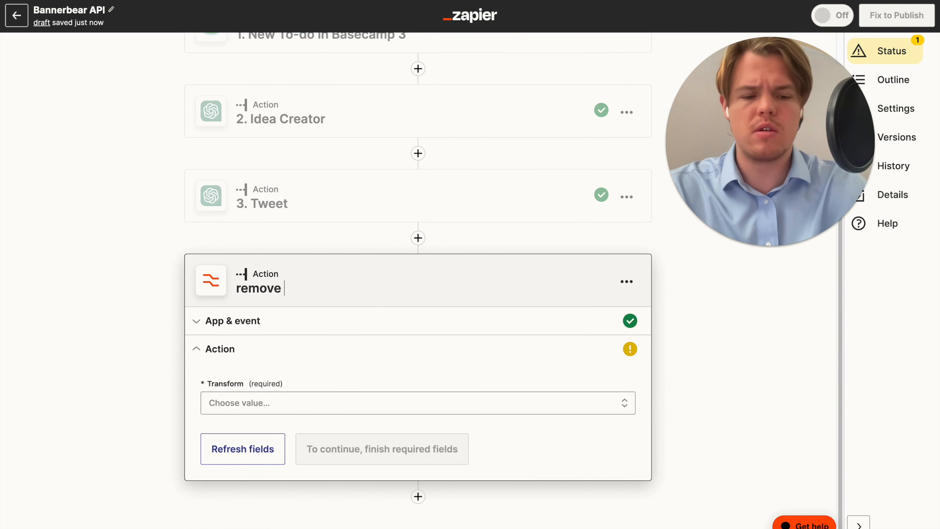
type(" \"")
left_click(104, 290)
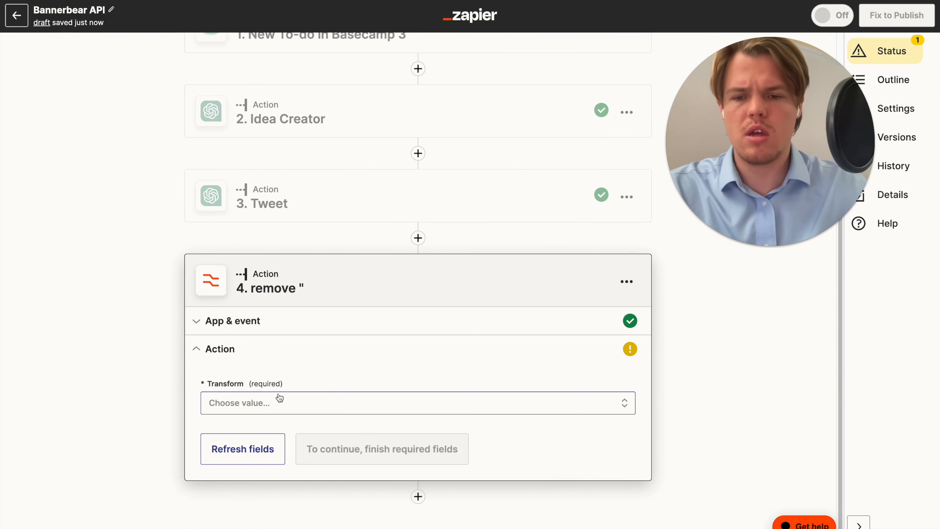
- Set the Formatter action's transform to Replace
left_click(279, 402)
scroll(319, 373, "down", 1)
scroll(332, 418, "down", 4)
type("repla")
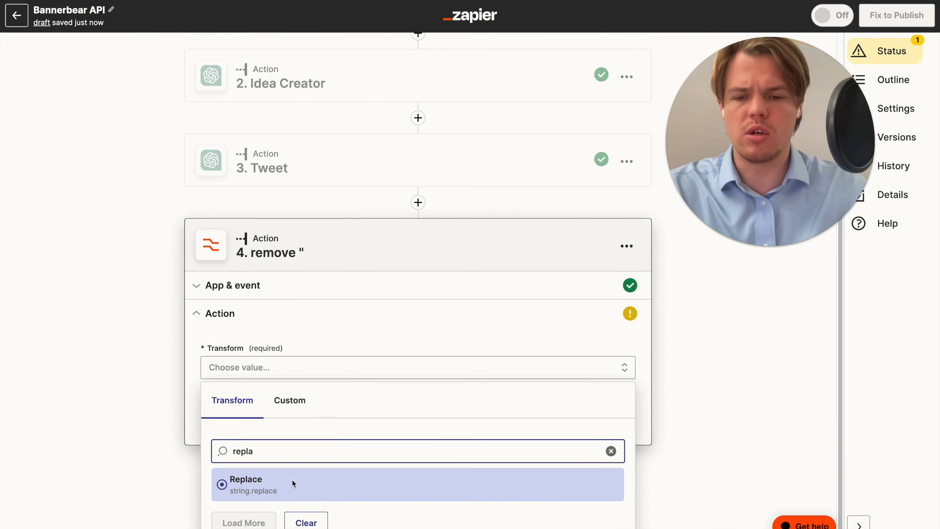
left_click(293, 484)
scroll(312, 433, "down", 5)
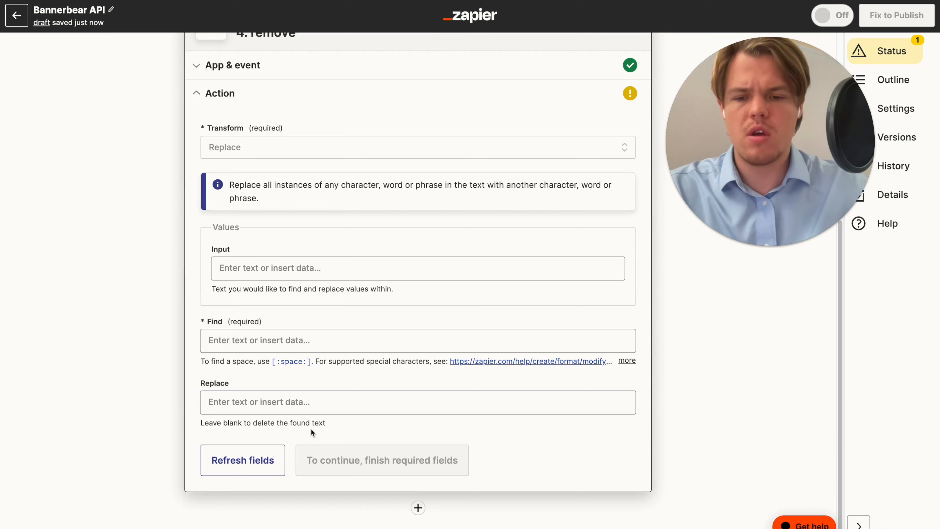
- Insert the Tweet action's Assistant Response Message as the input text of the Replace transform
left_click(324, 278)
left_click(325, 414)
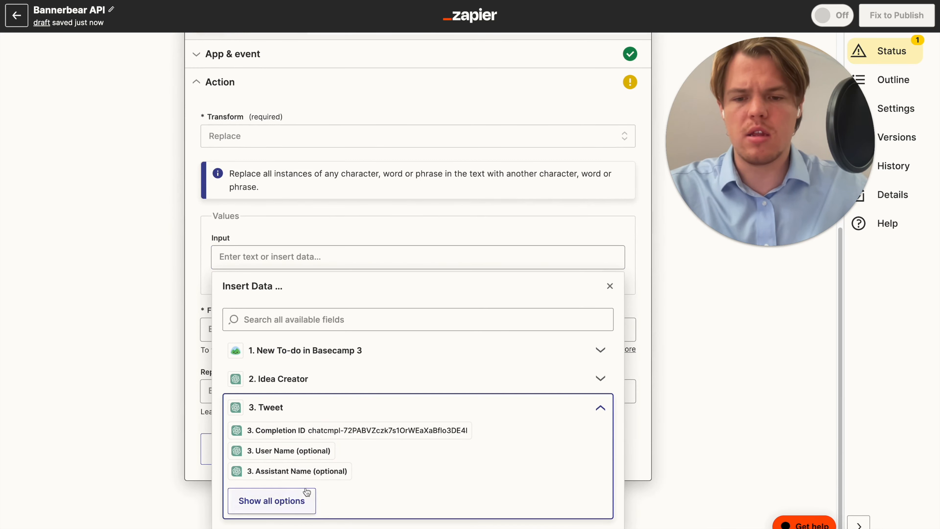
left_click(306, 496)
scroll(407, 444, "down", 1)
left_click(449, 493)
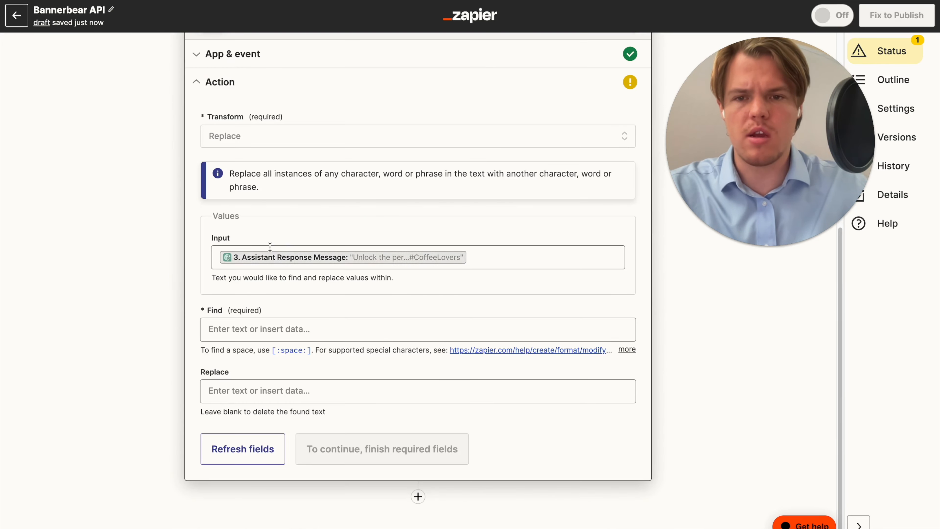
- Set the text to find to a double quotation mark, leave the replacement blank, and continue to the test
left_click(269, 329)
type("\"")
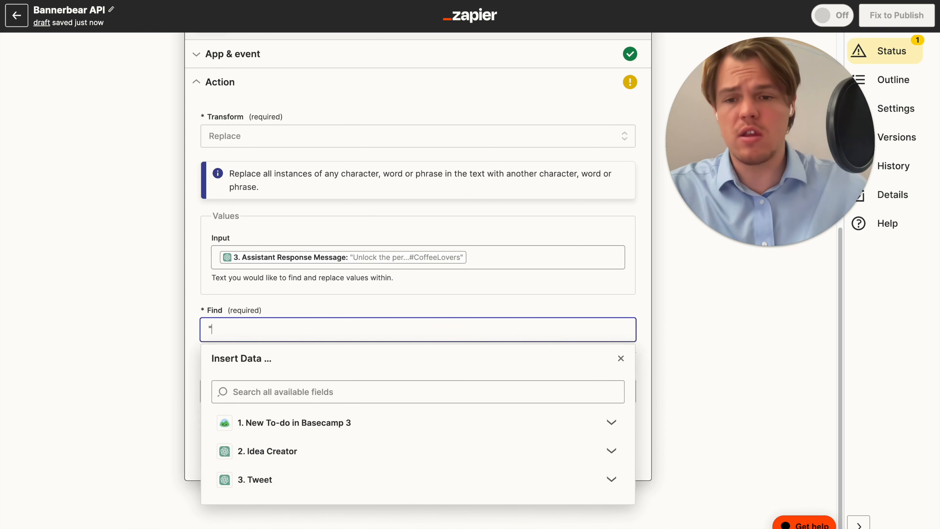
key("Escape")
left_click(321, 448)
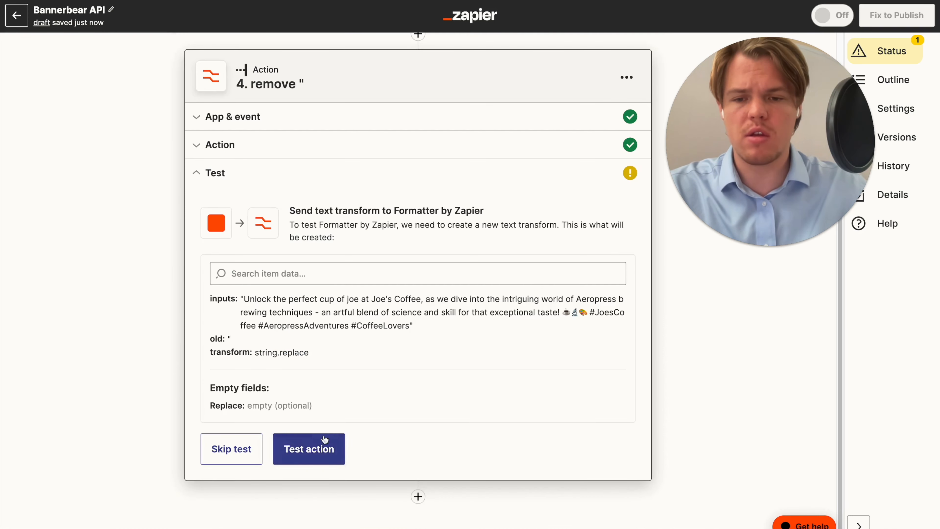
- Test the Formatter action and review the tweet text in its output
left_click(344, 449)
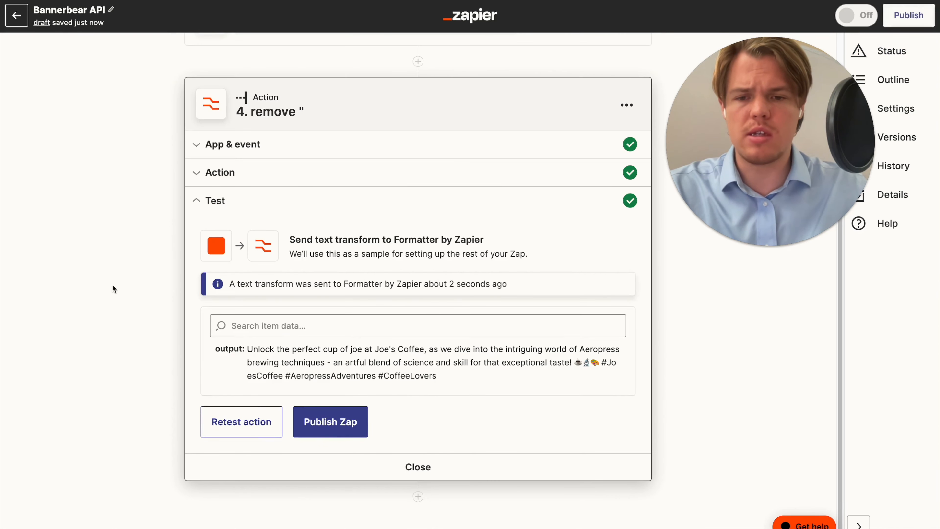
left_click_drag(247, 348, 442, 380)
left_click(85, 330)
scroll(171, 318, "up", 5)
scroll(172, 319, "down", 5)
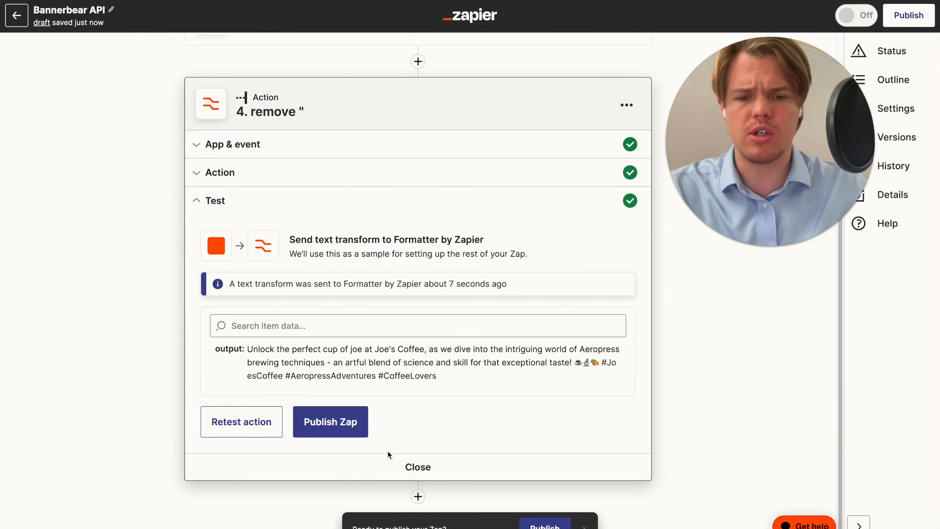
- Add a fifth action using Bannerbear with the Create Image event
left_click(418, 497)
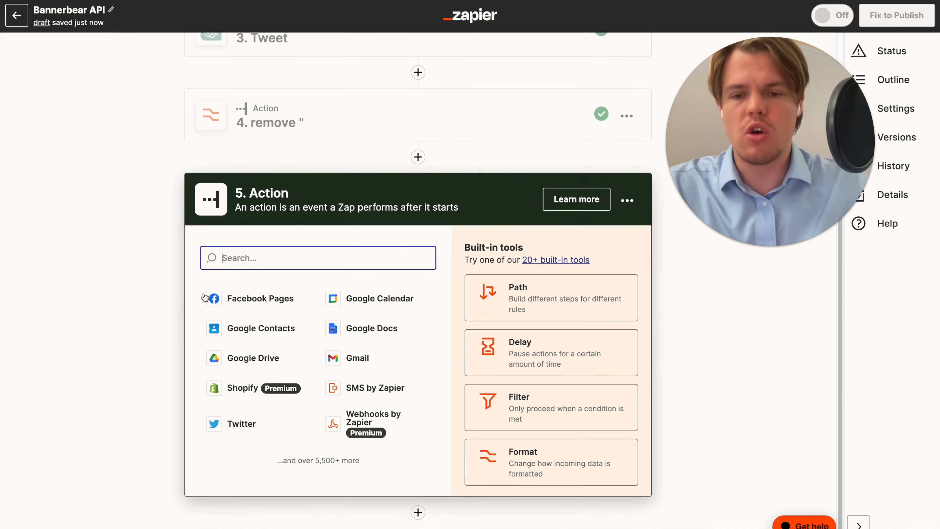
scroll(207, 344, "down", 1)
type("bann")
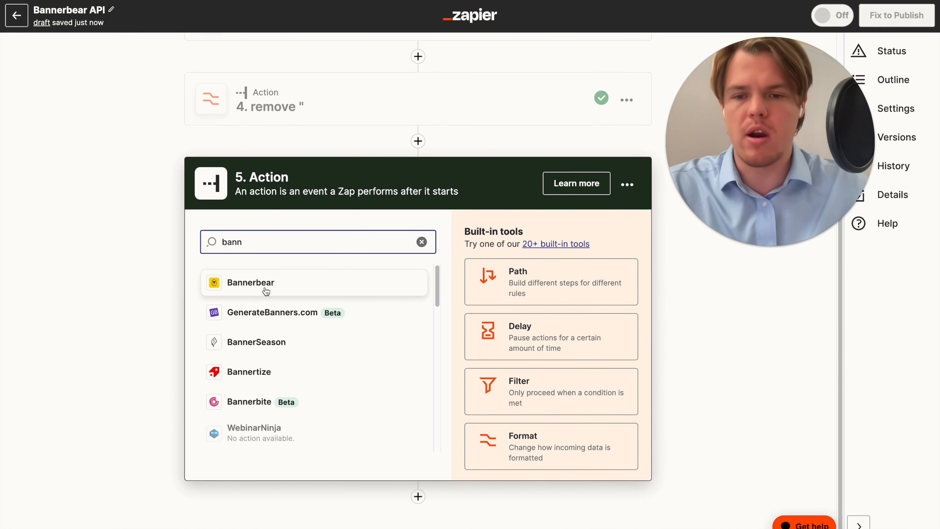
left_click(233, 280)
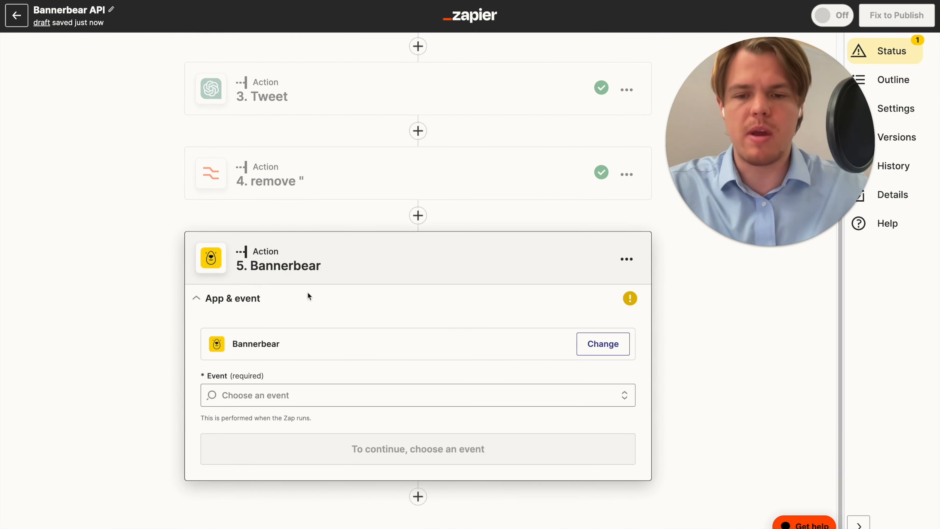
left_click(370, 391)
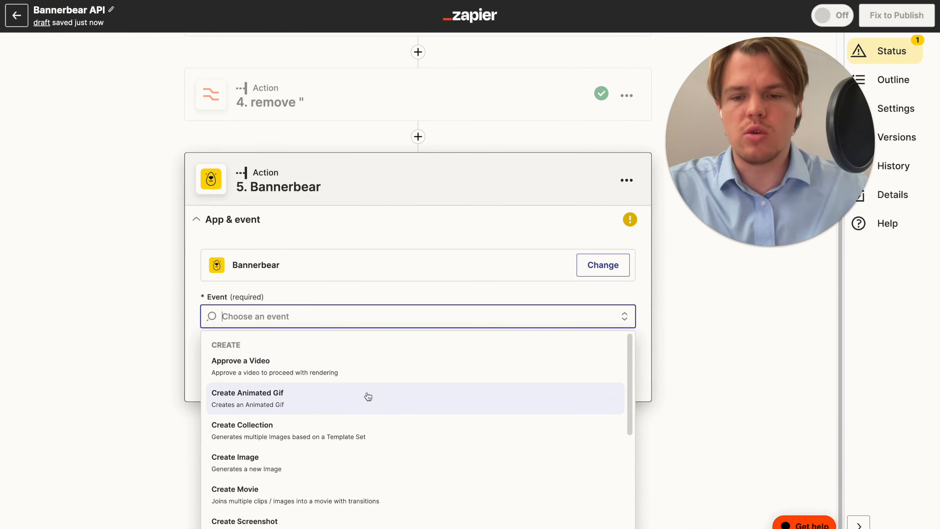
left_click(327, 462)
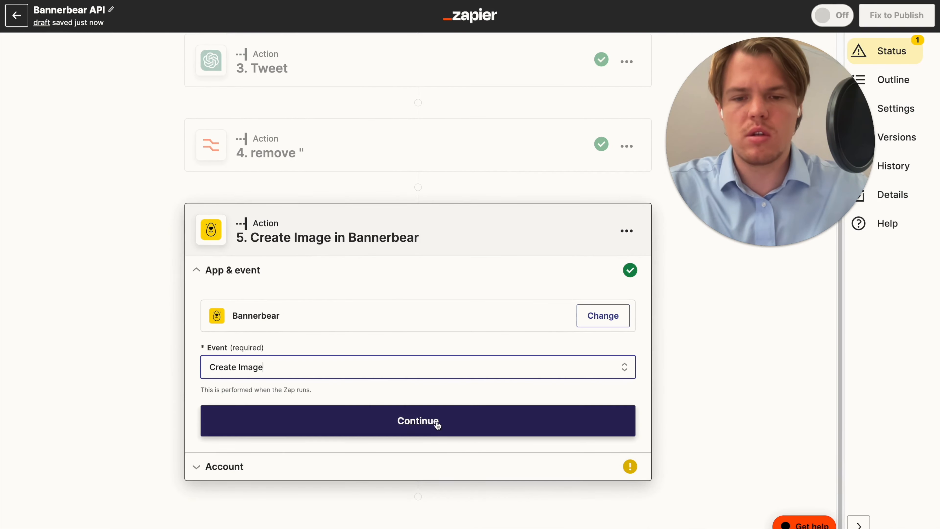
- Choose the Bannerbear Course Templates account for the Create Image action and continue to its action settings
left_click(435, 421)
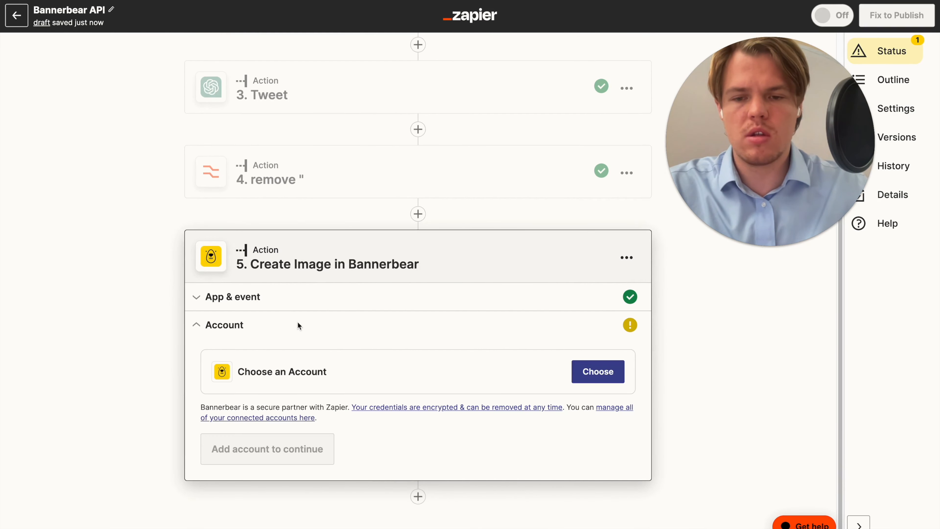
left_click(601, 372)
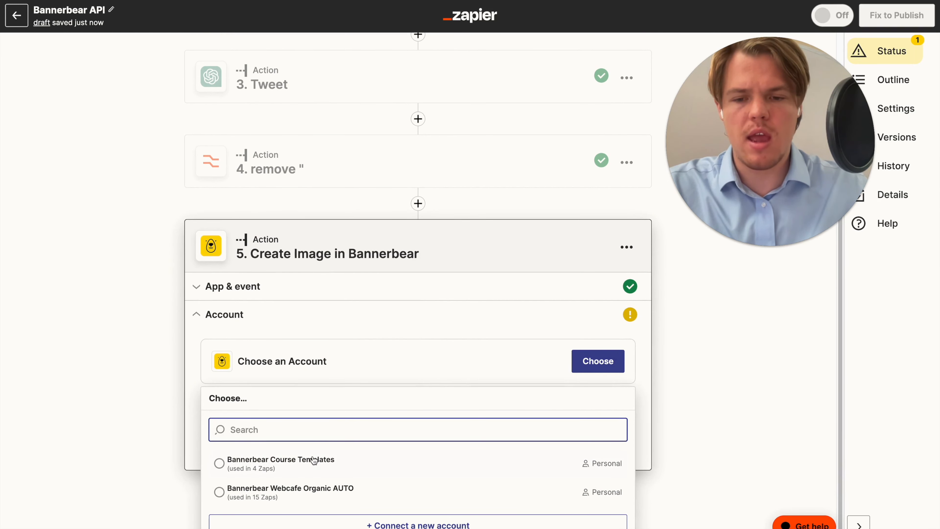
left_click(314, 462)
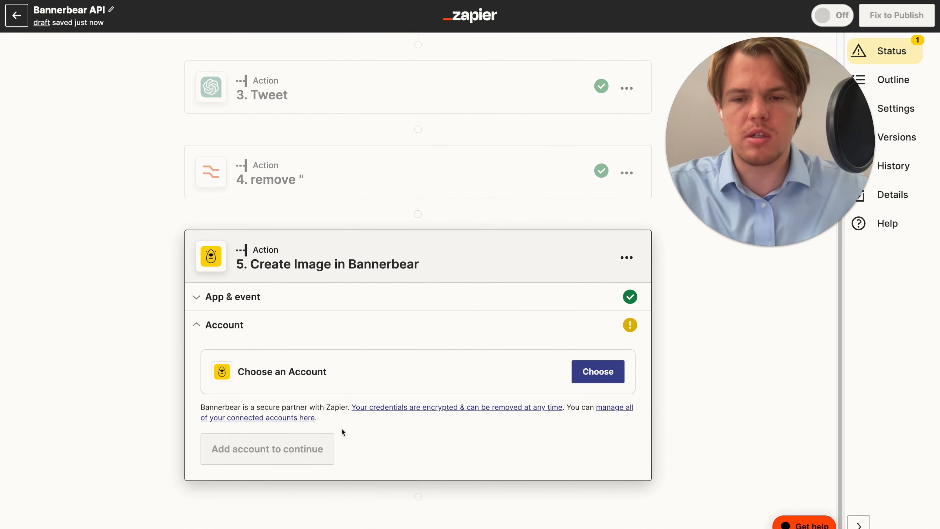
left_click(252, 449)
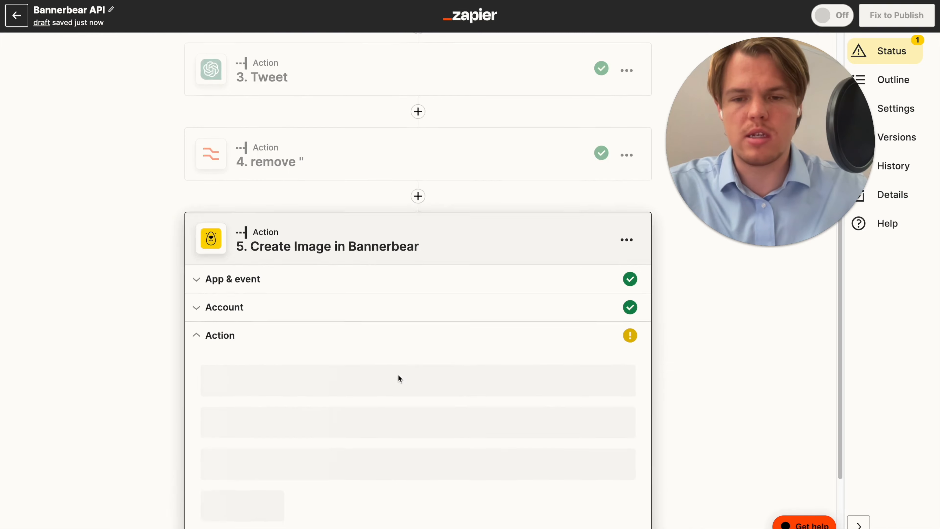
- Set the Create Image action's Template ID to Bannerbear Video
left_click(304, 296)
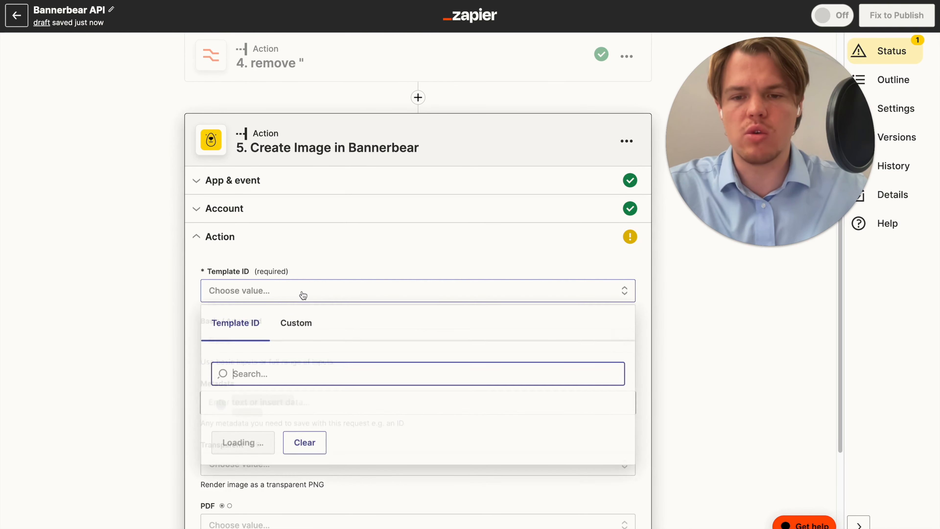
scroll(150, 306, "down", 3)
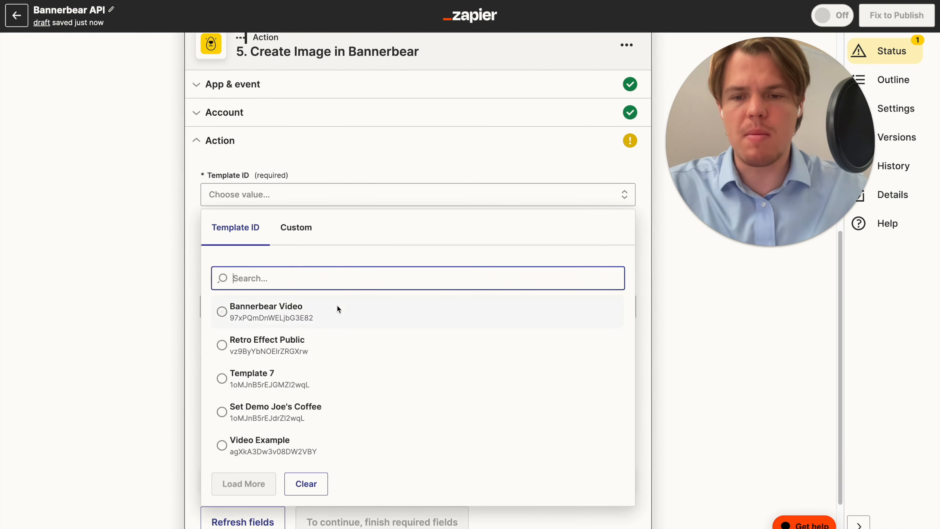
scroll(321, 326, "down", 2)
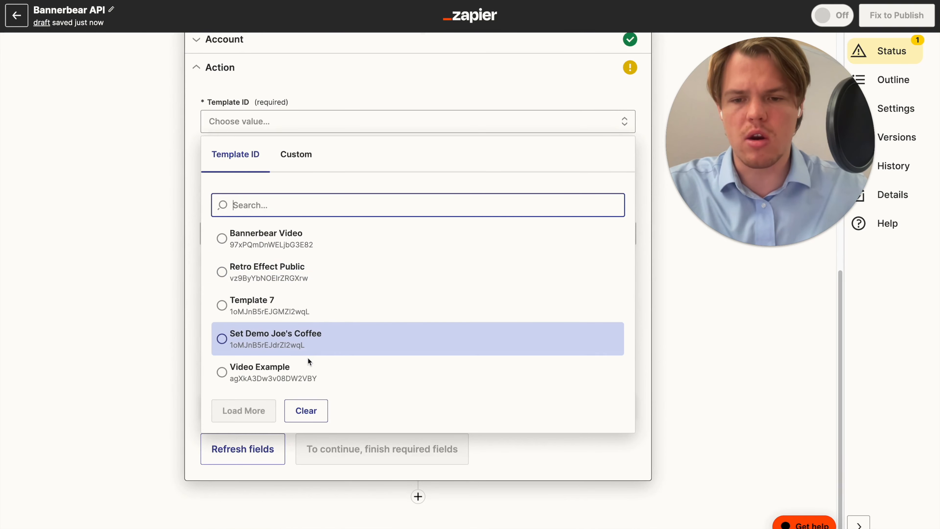
left_click(315, 335)
left_click(320, 241)
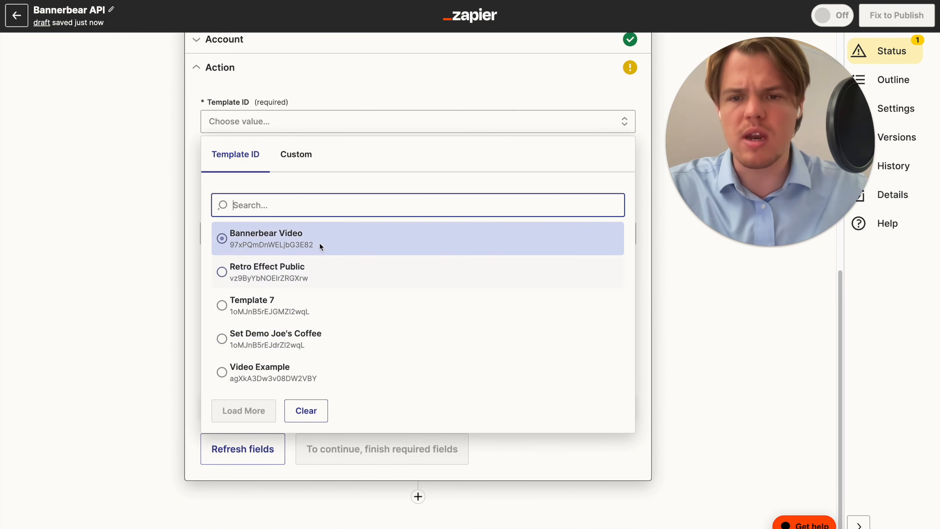
left_click(169, 206)
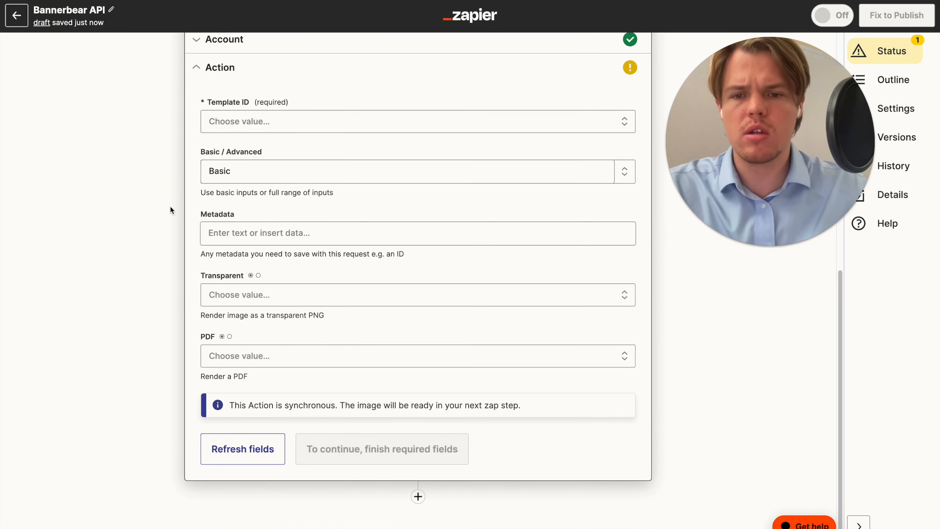
left_click(308, 127)
left_click(285, 233)
left_click(142, 220)
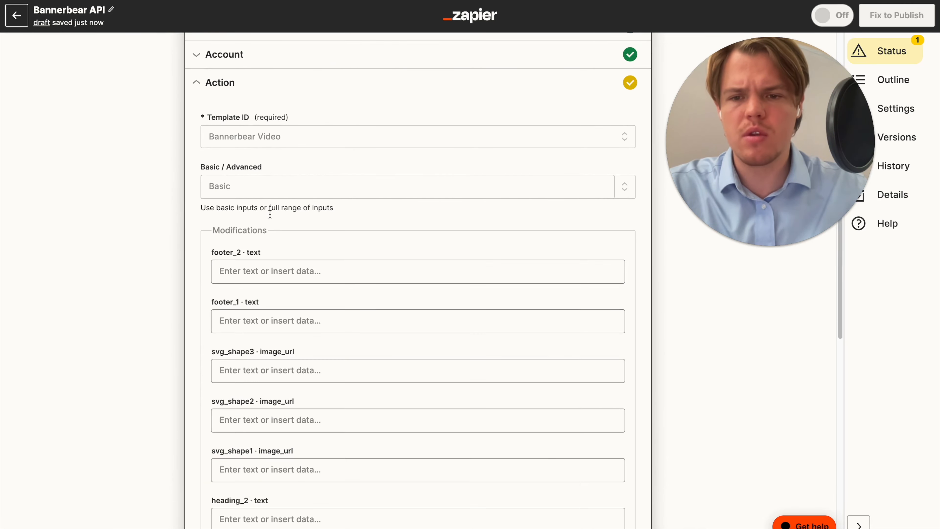
- Review the template's modification fields, from the footer texts through the image container, and the remaining output options
scroll(150, 228, "down", 10)
scroll(158, 231, "up", 10)
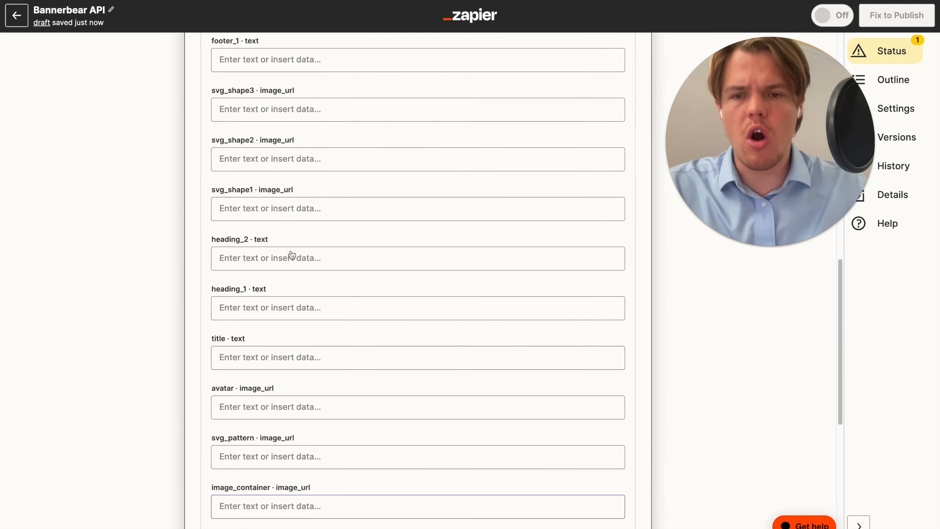
scroll(324, 238, "down", 10)
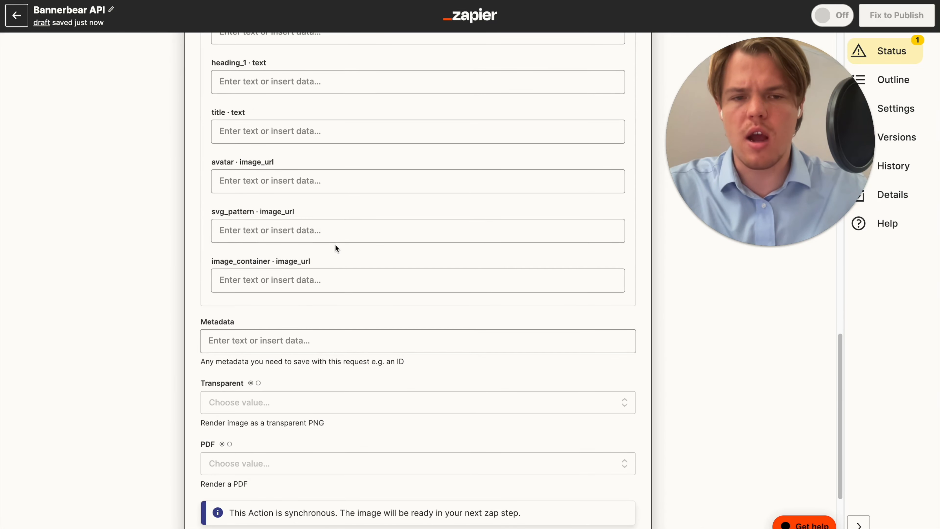
scroll(315, 181, "up", 5)
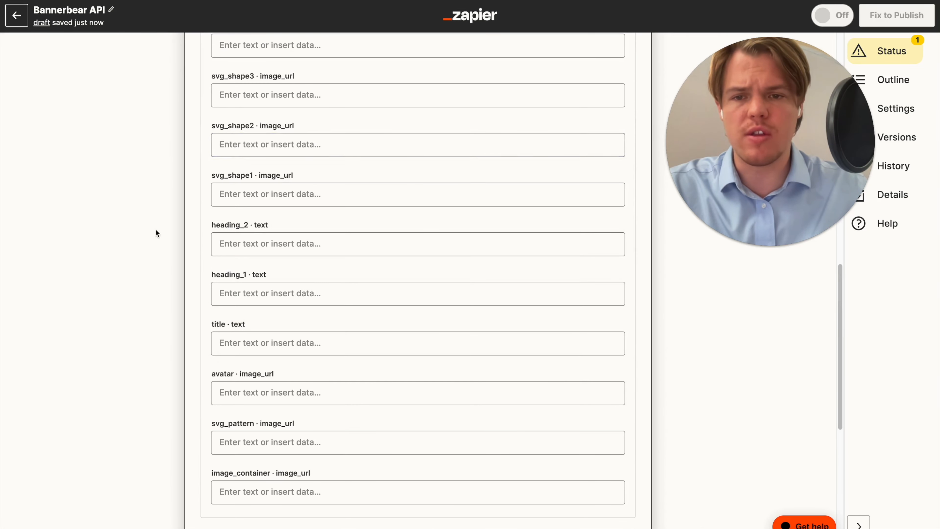
scroll(289, 295, "down", 7)
scroll(308, 204, "up", 5)
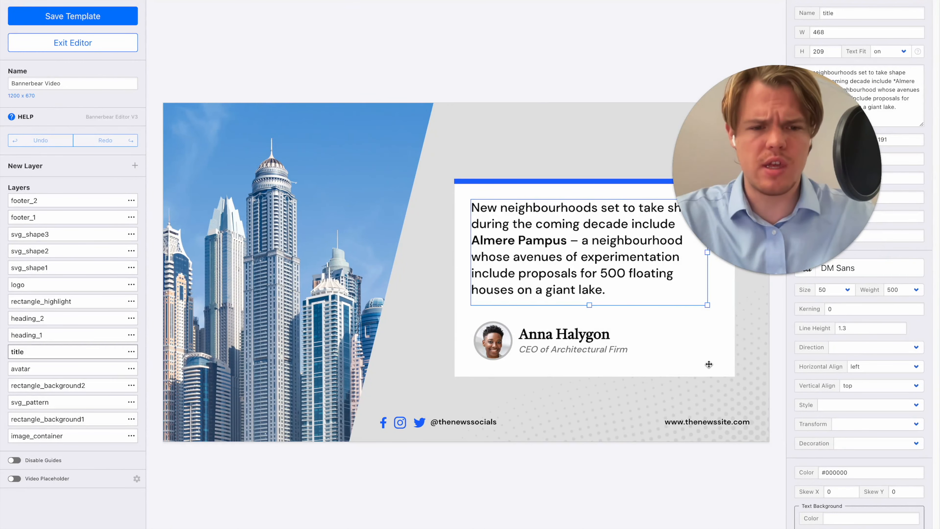
- Switch to the Bannerbear template editor, deselect the title layer and undo the last template change
left_click(693, 412)
left_click(487, 489)
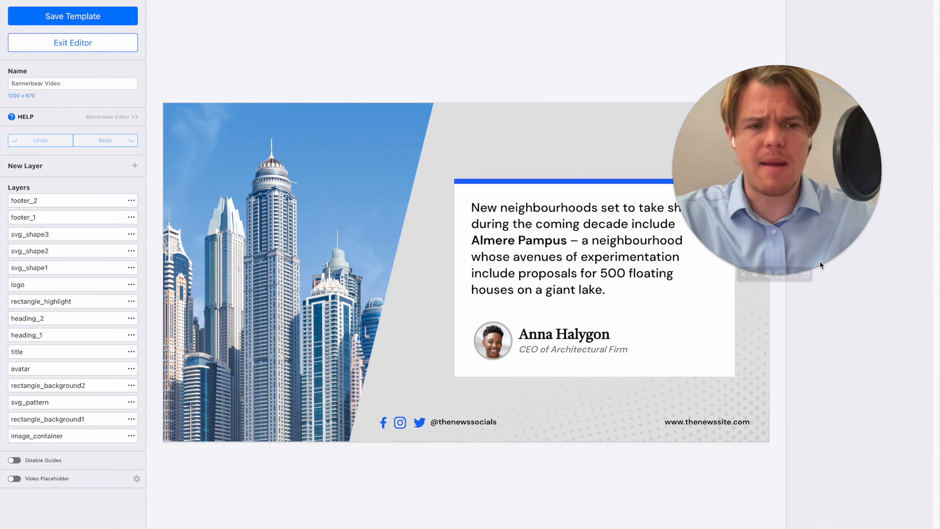
left_click_drag(491, 218, 280, 153)
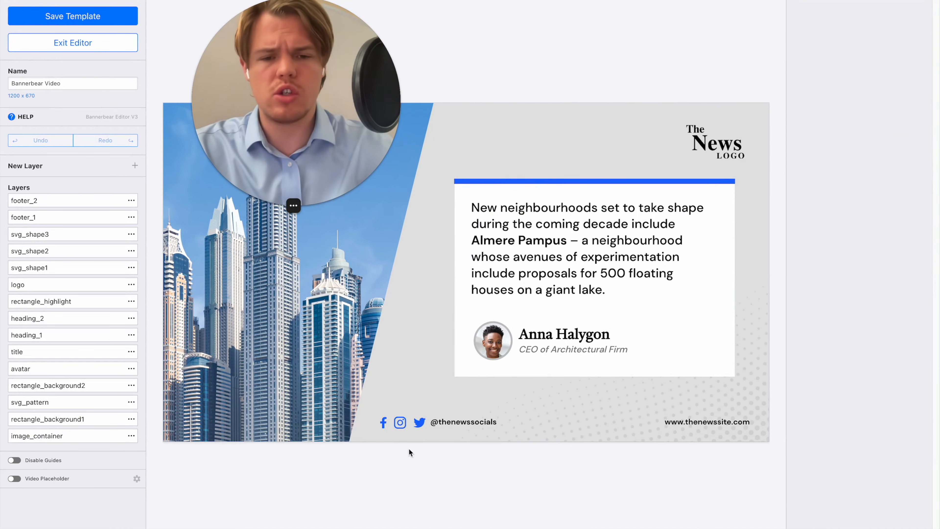
left_click(458, 420)
key("ctrl+z")
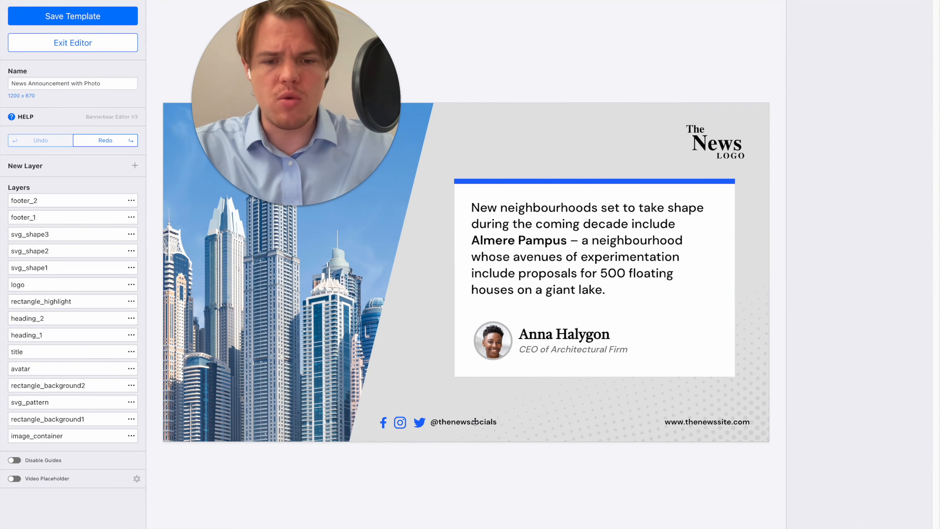
left_click(475, 422)
left_click(838, 81)
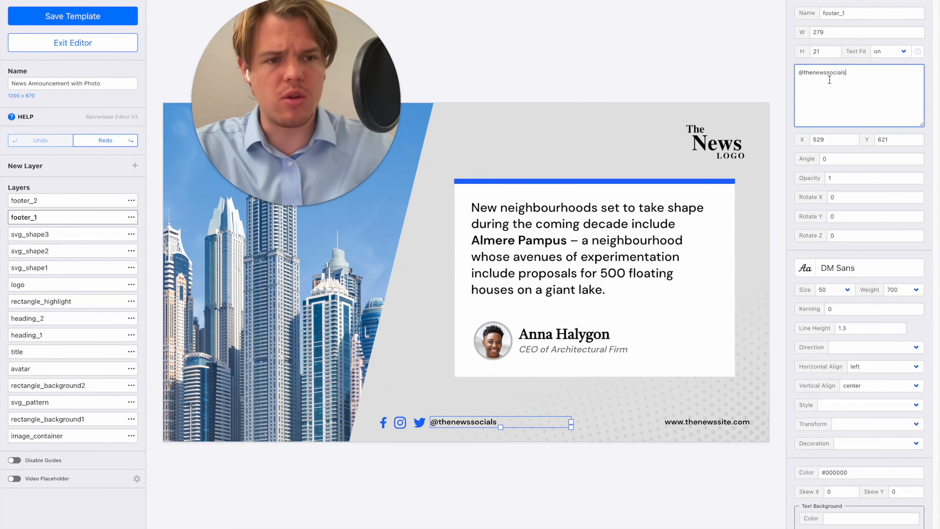
type("joescoffe")
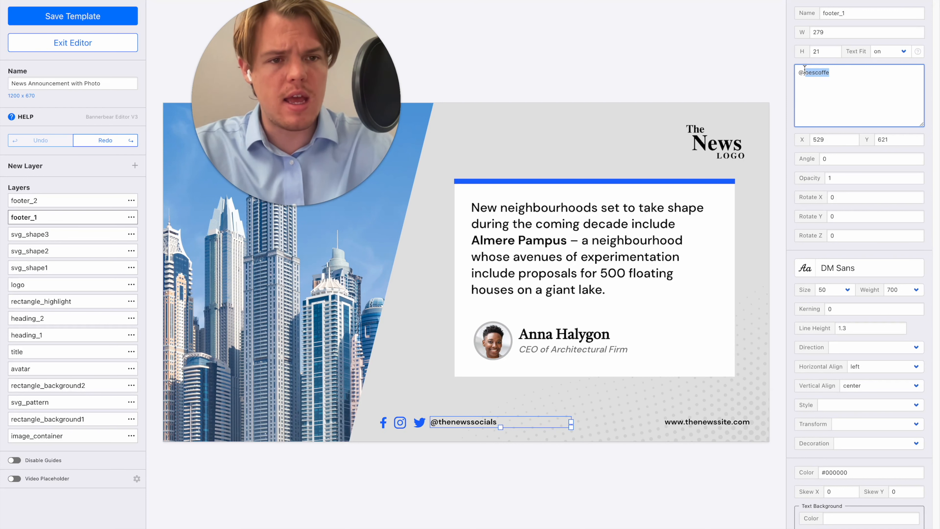
left_click(651, 46)
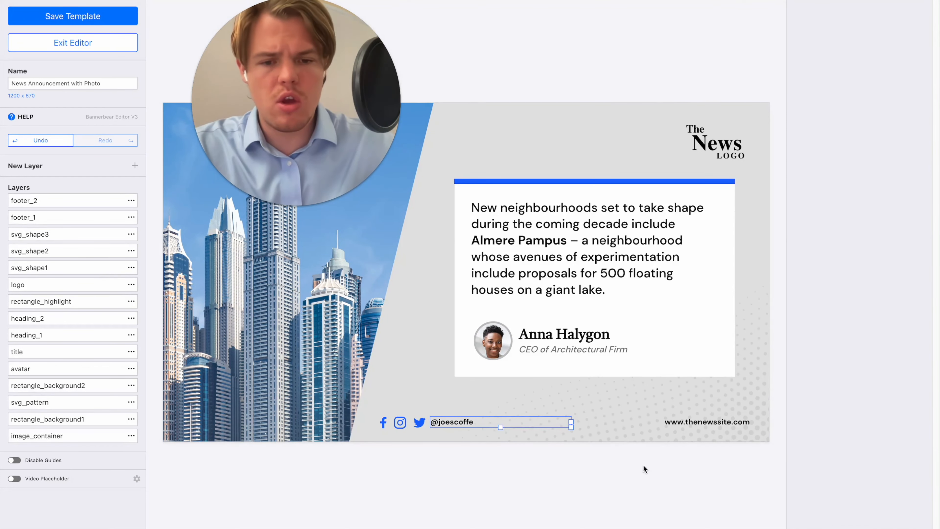
left_click(700, 425)
left_click(834, 70)
type("joescoffe")
left_click(688, 67)
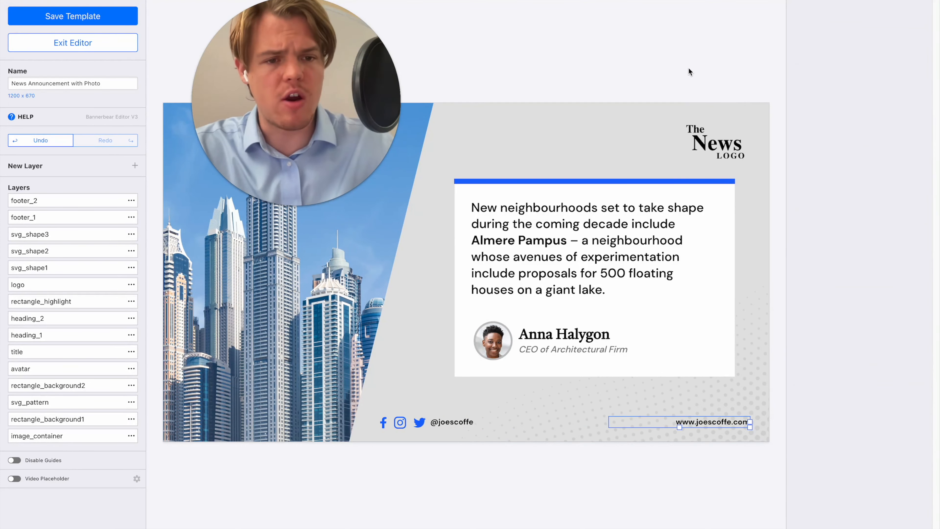
- Replace the logo with the coffee cup image, shrink it to a small square and place it in the design's upper-right corner
left_click(740, 140)
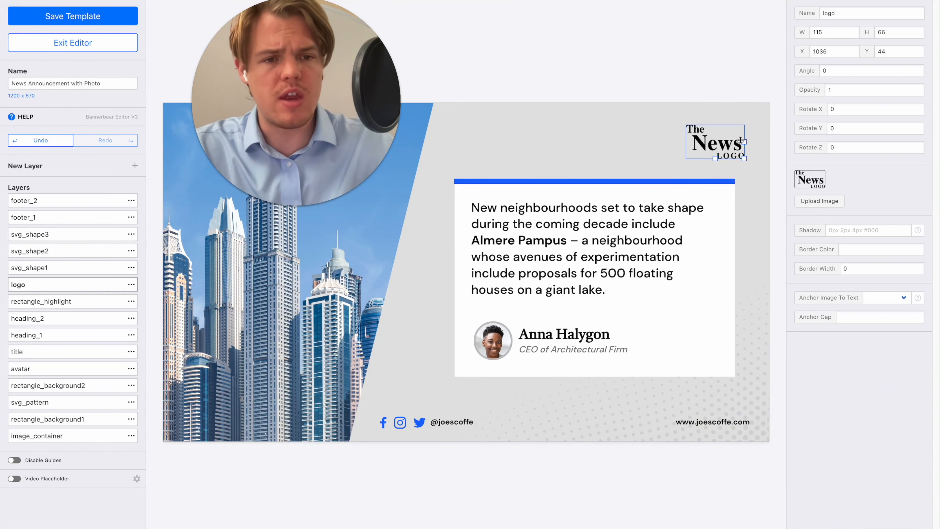
left_click(818, 200)
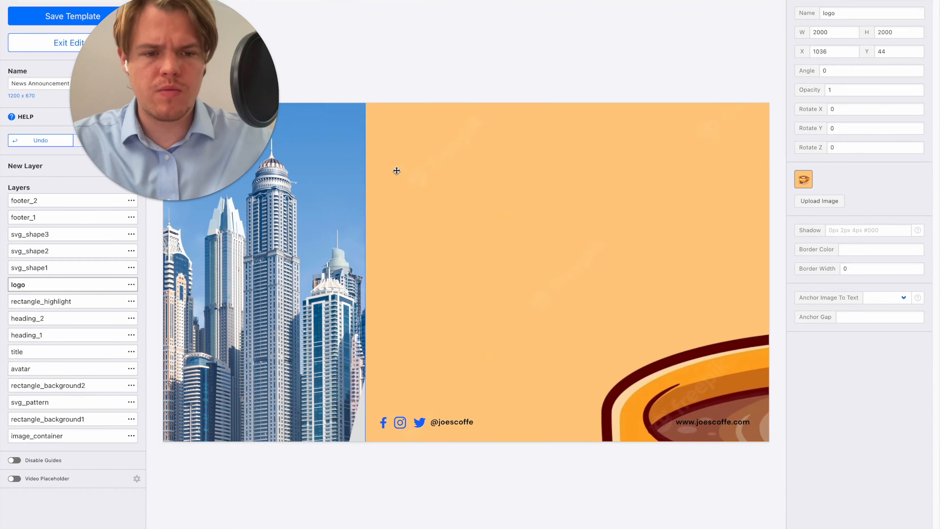
left_click_drag(653, 238, 666, 364)
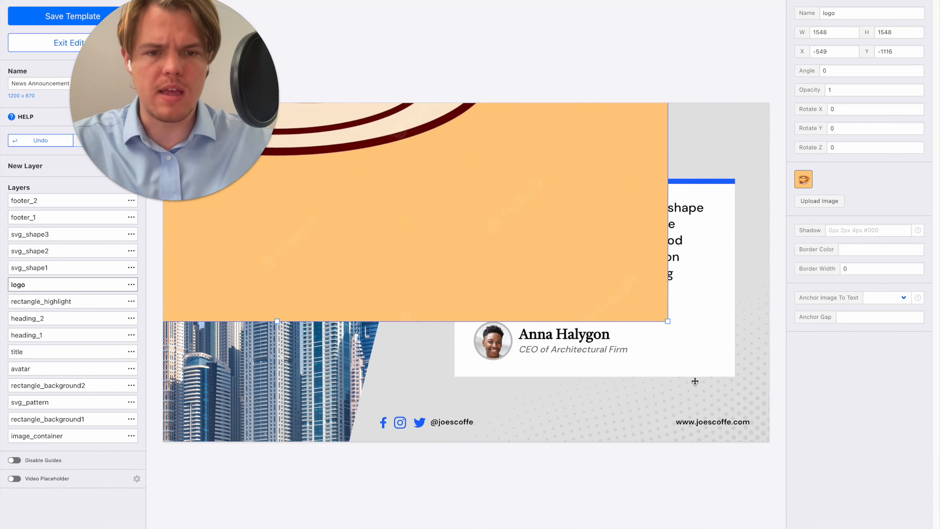
left_click_drag(671, 324, 566, 278)
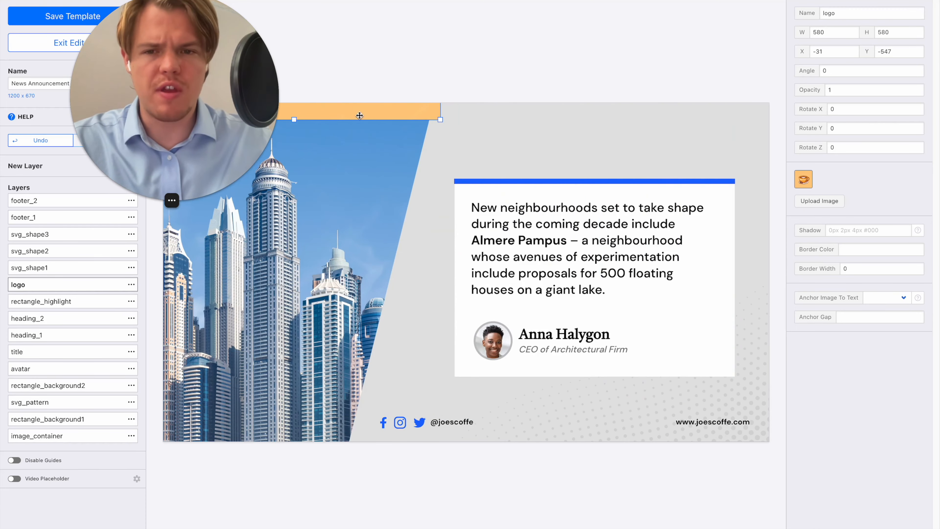
left_click_drag(495, 272, 628, 390)
left_click_drag(683, 383, 731, 144)
left_click(713, 100)
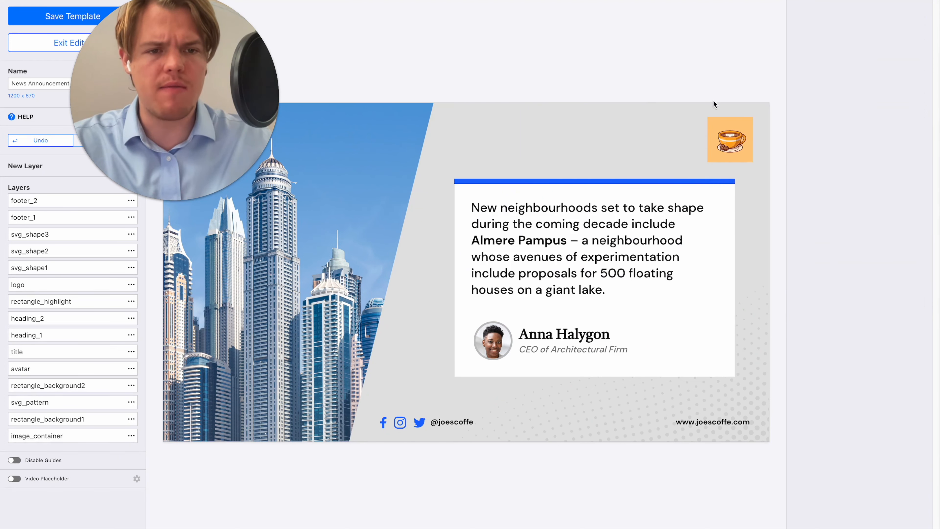
left_click(729, 137)
left_click(712, 79)
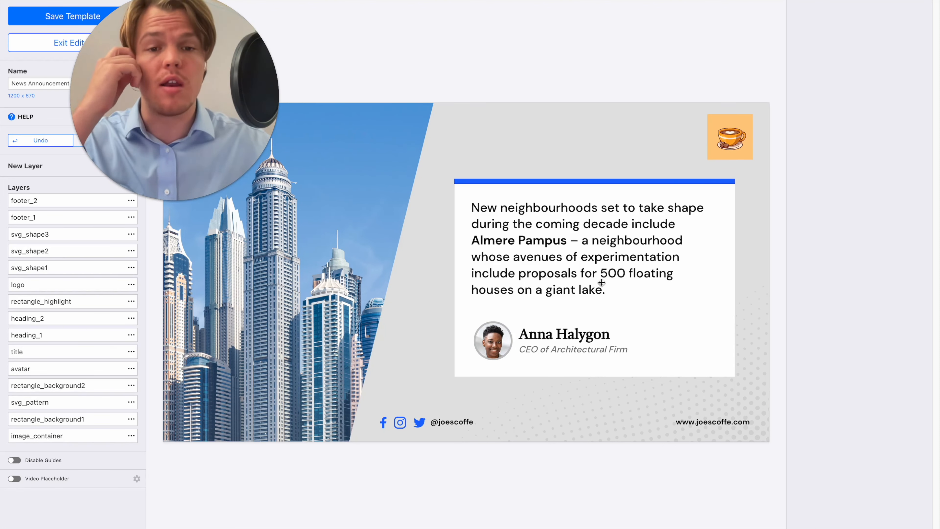
- Replace the round avatar picture with the coffee cup image
left_click(503, 343)
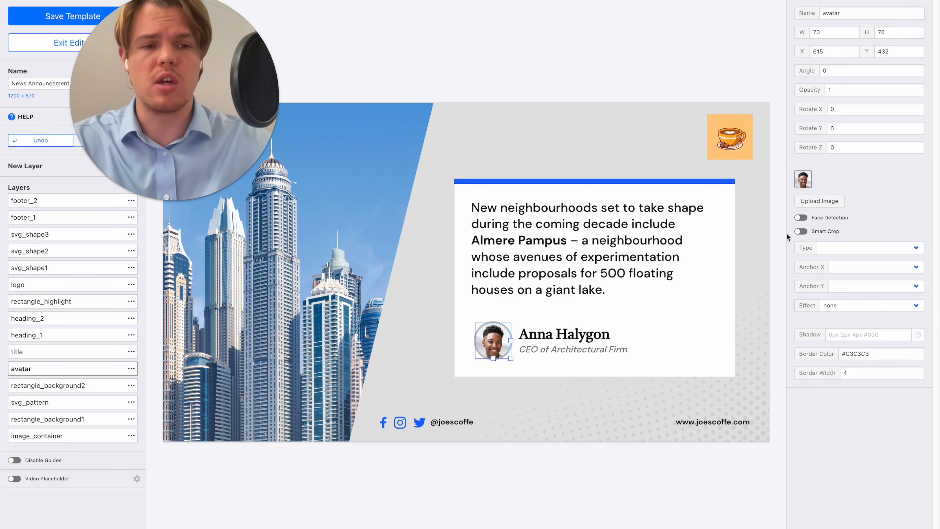
left_click(828, 209)
left_click(600, 91)
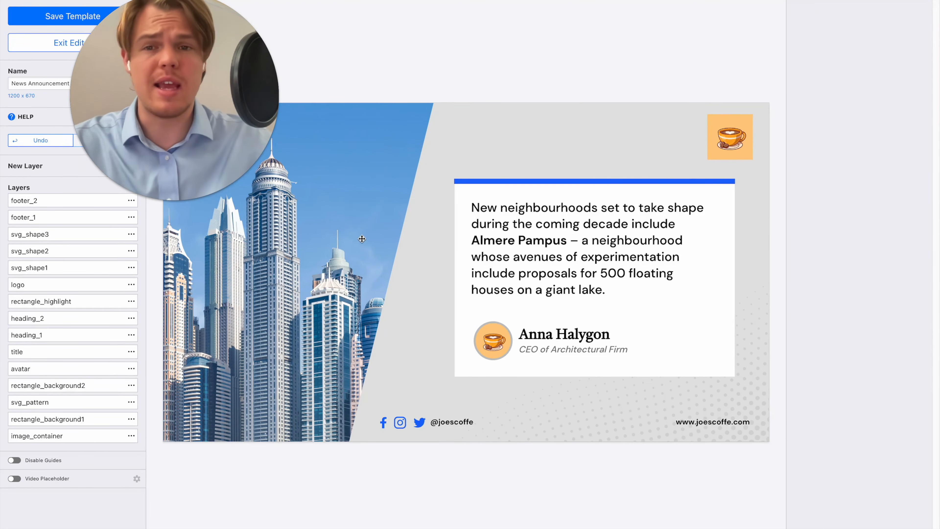
left_click_drag(239, 93, 220, 131)
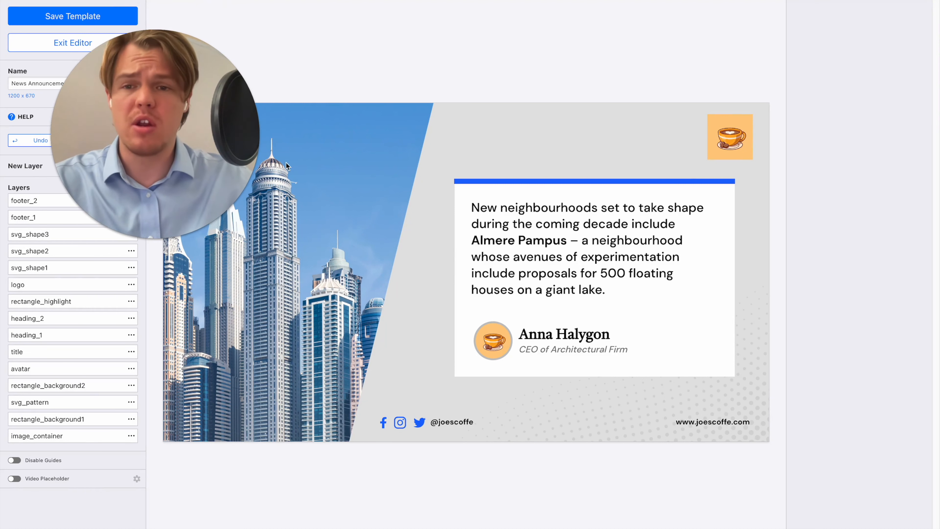
- Change the name heading beside the avatar to "Joe's Coffee"
left_click(575, 336)
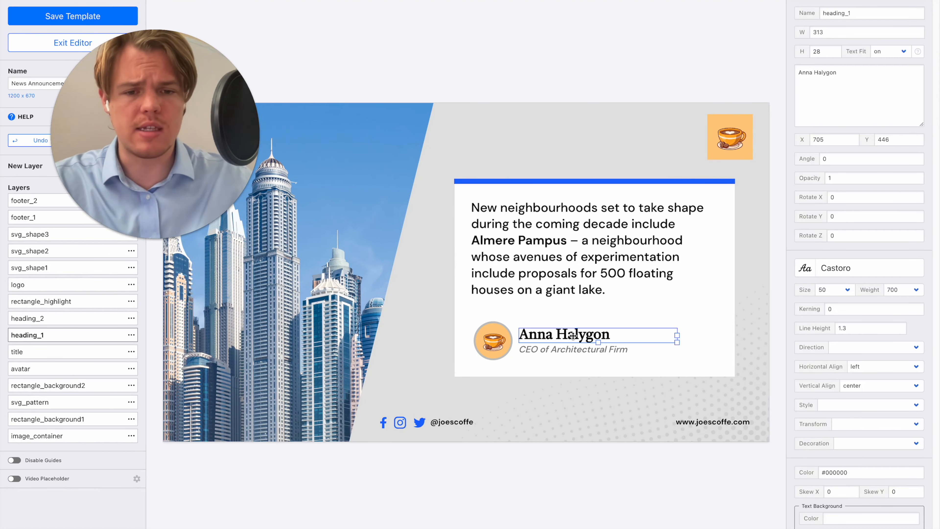
triple_click(862, 73)
type("Joe's Coffee")
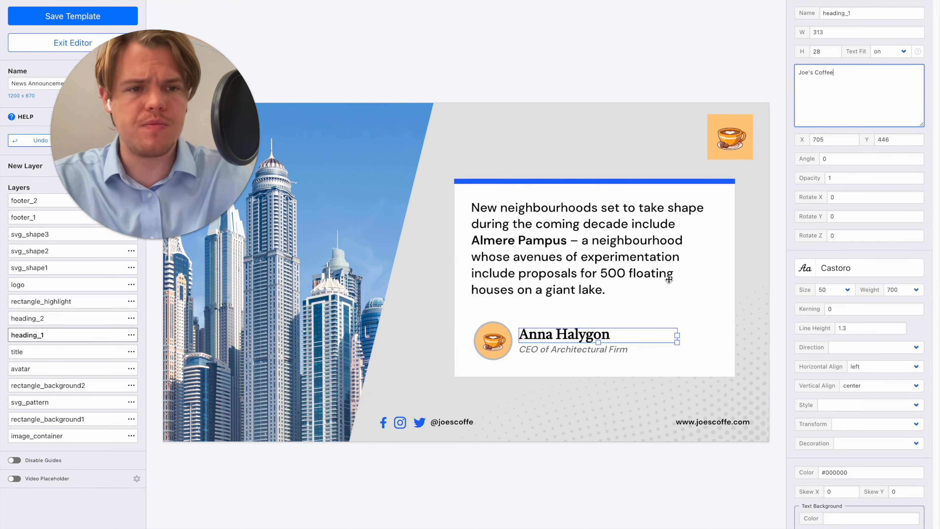
- Change the italic subtitle under the Joe's Coffee heading to "cafe with the best coffee"
left_click(591, 350)
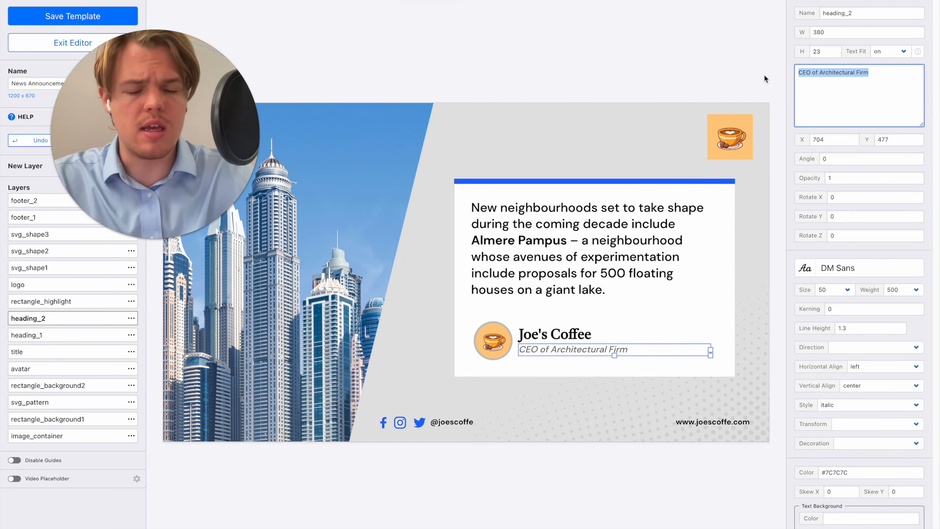
type("cafe with the best")
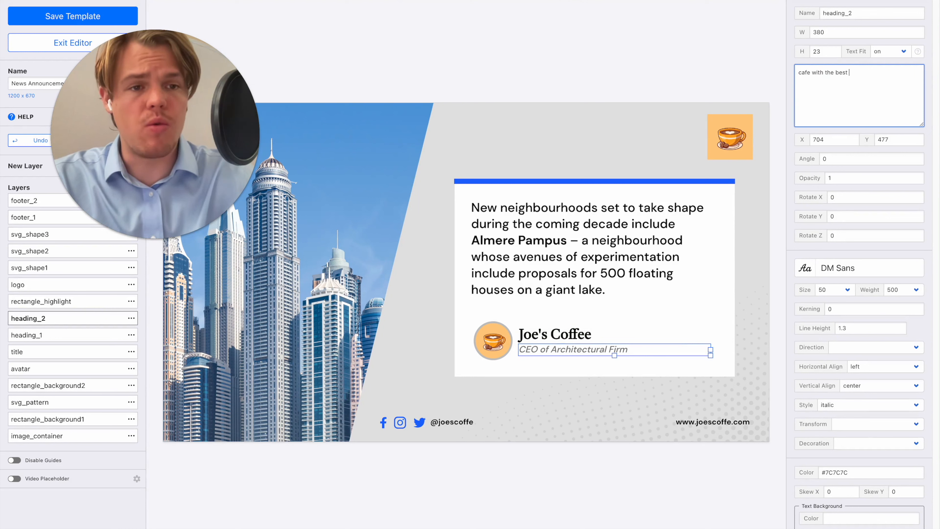
type(" coffee")
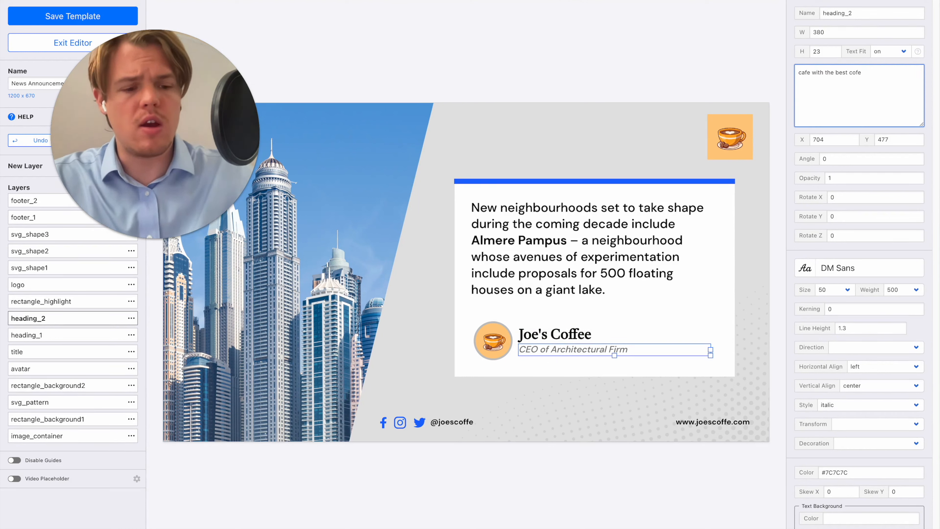
left_click(620, 112)
left_click_drag(193, 111, 822, 96)
- Rename the heading_2 layer to "under Joe's coffe subtitle"
left_click(62, 319)
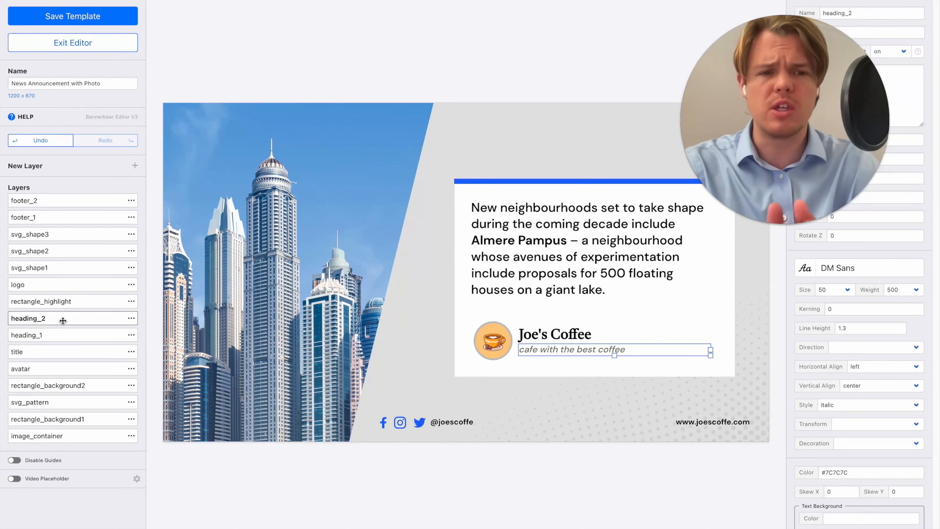
left_click(132, 319)
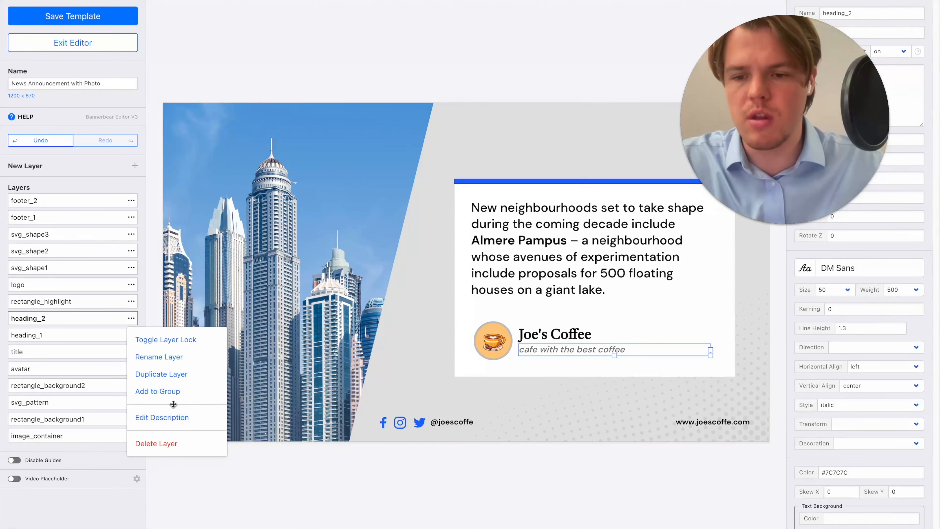
left_click(165, 355)
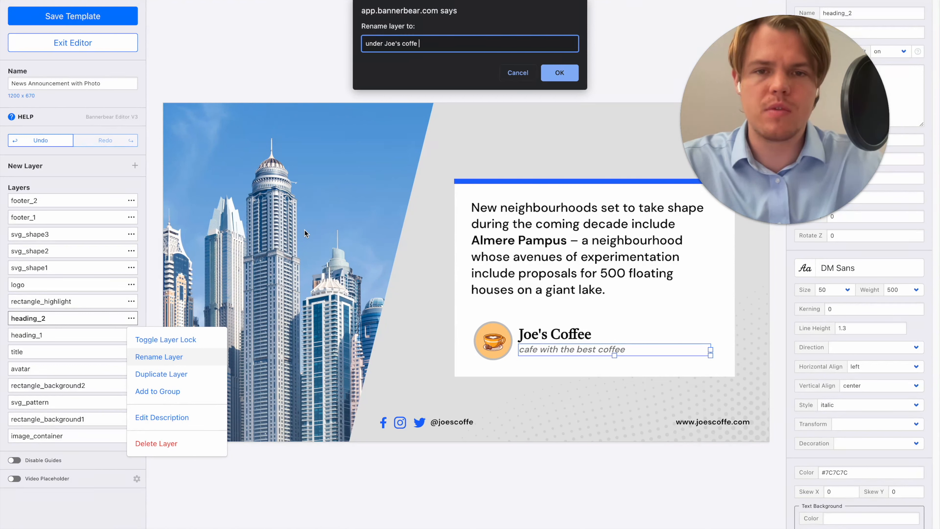
type("itle")
key("Return")
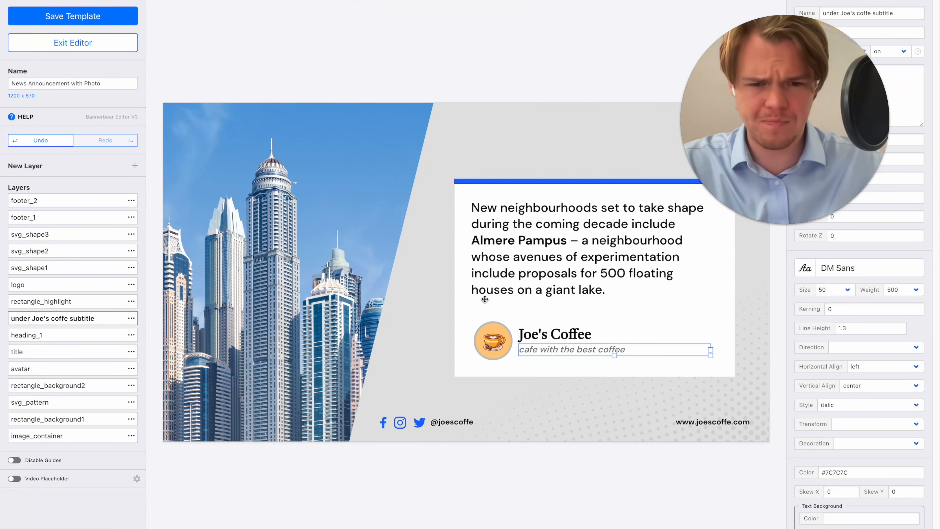
left_click(539, 465)
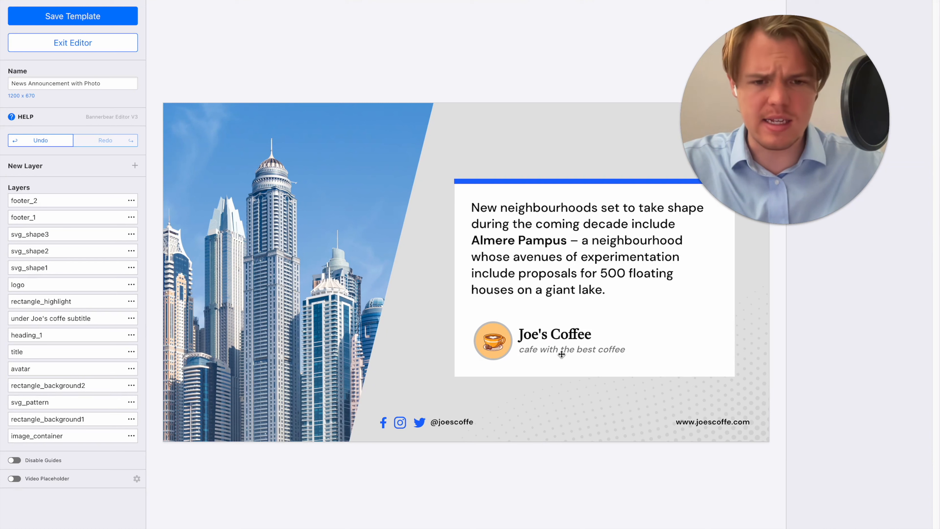
- Rename the skyscraper photo's layer to "CHOOSE Image"
left_click(304, 256)
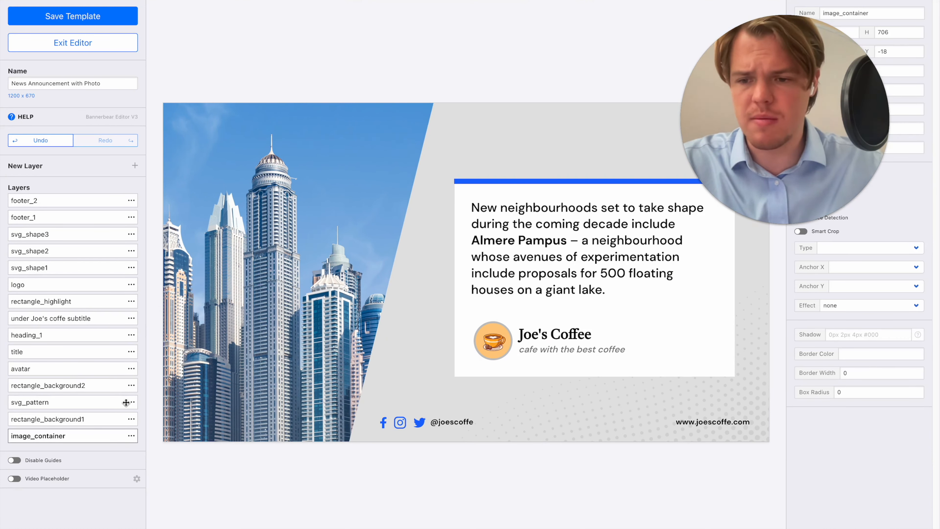
left_click(131, 437)
left_click(180, 477)
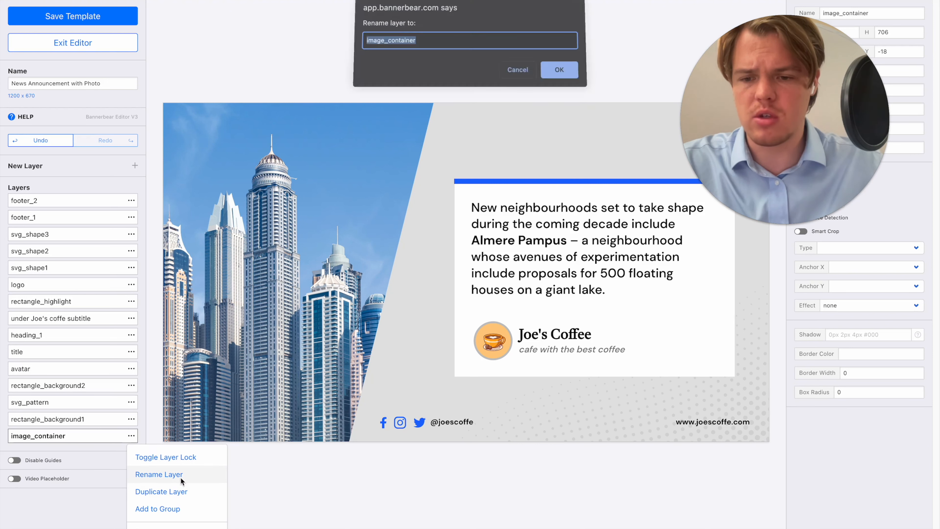
type("c")
type("HOOSE Image")
key("Return")
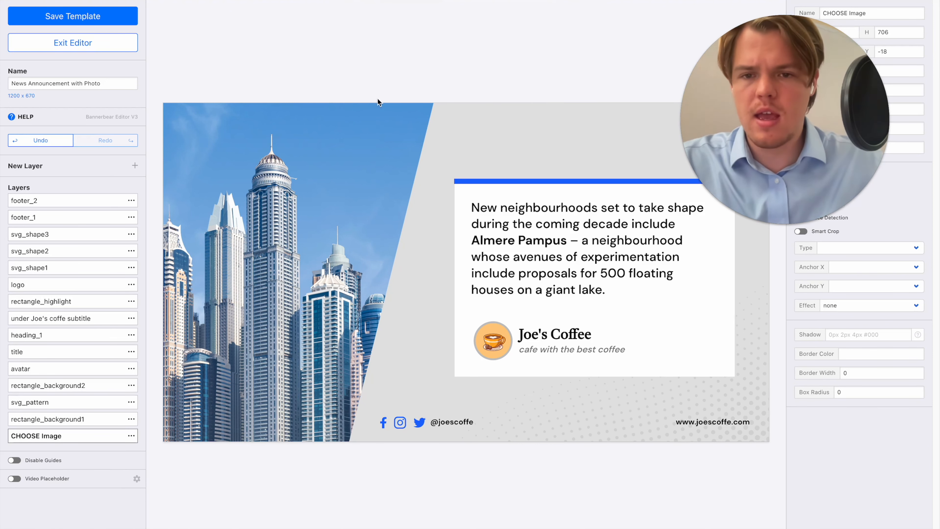
- Rename the layer of the main paragraph text to "caption"
left_click(538, 222)
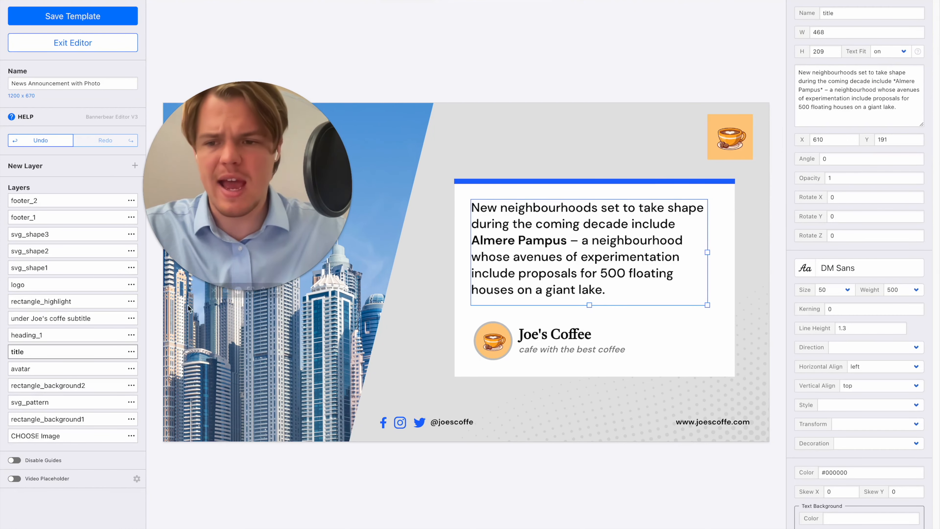
left_click(131, 352)
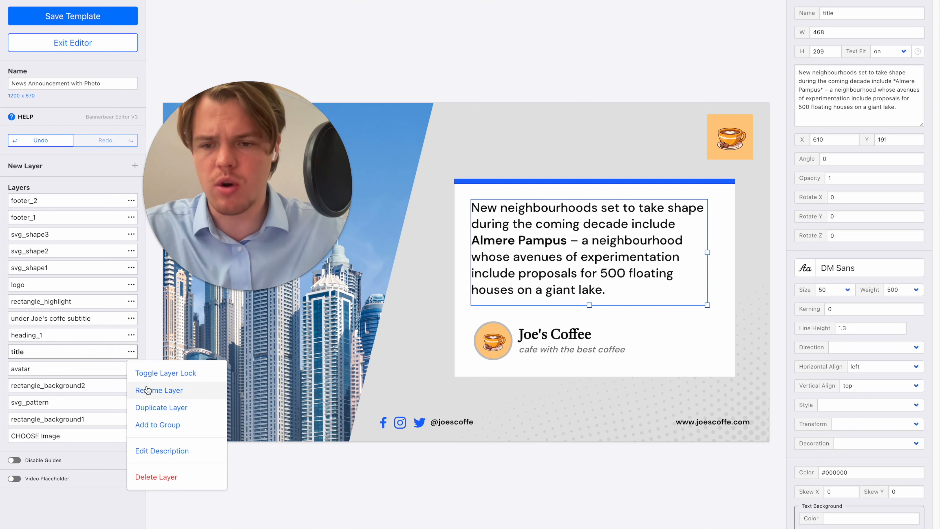
left_click(163, 390)
type("ca")
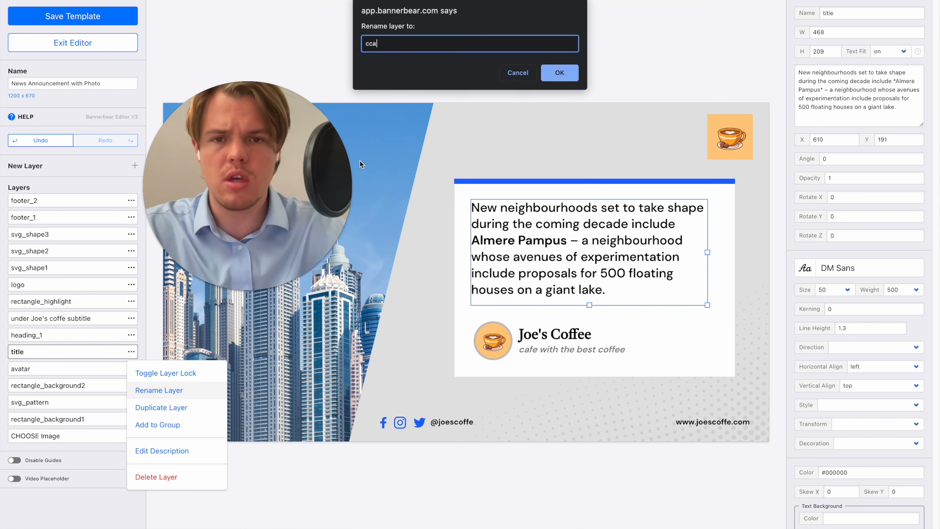
type("ption")
key("Return")
left_click(447, 15)
left_click_drag(285, 123, 720, 48)
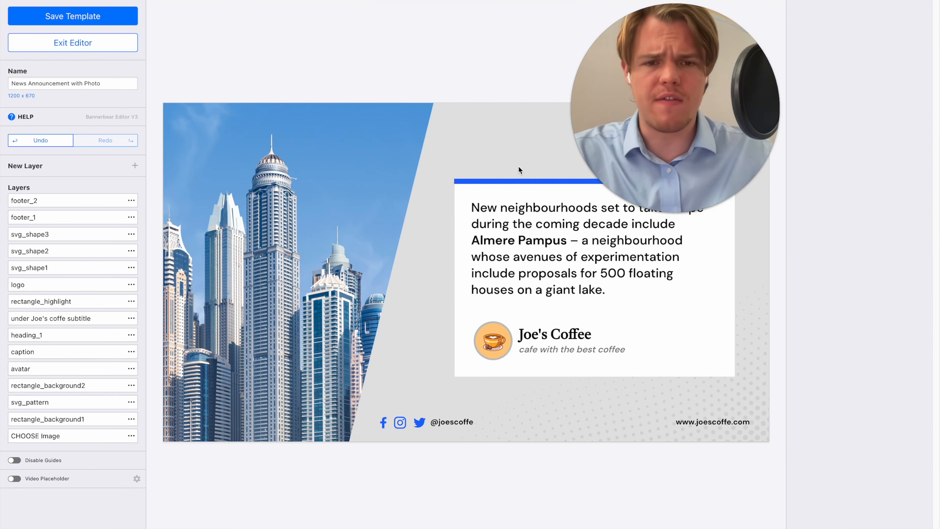
- Replace the grey background rectangle's fill colour with the copied light orange that matches the coffee logo
left_click(517, 146)
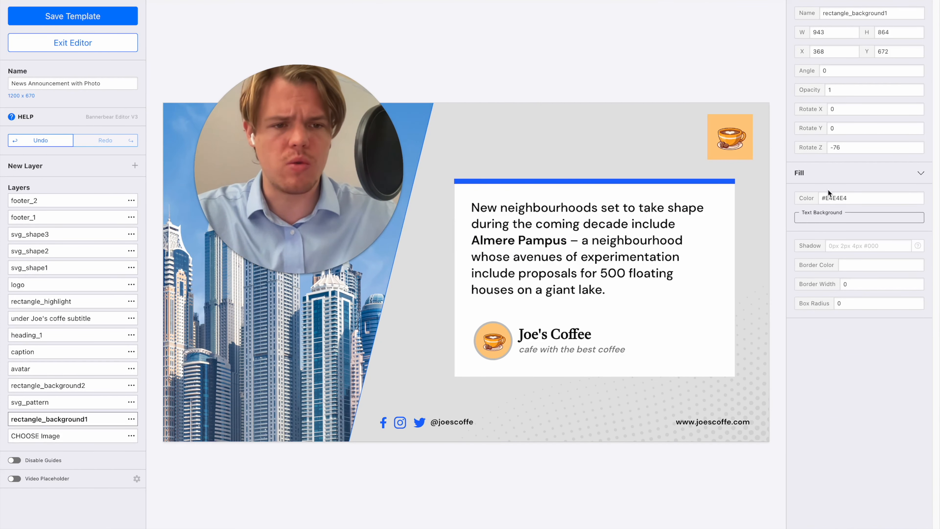
left_click(829, 197)
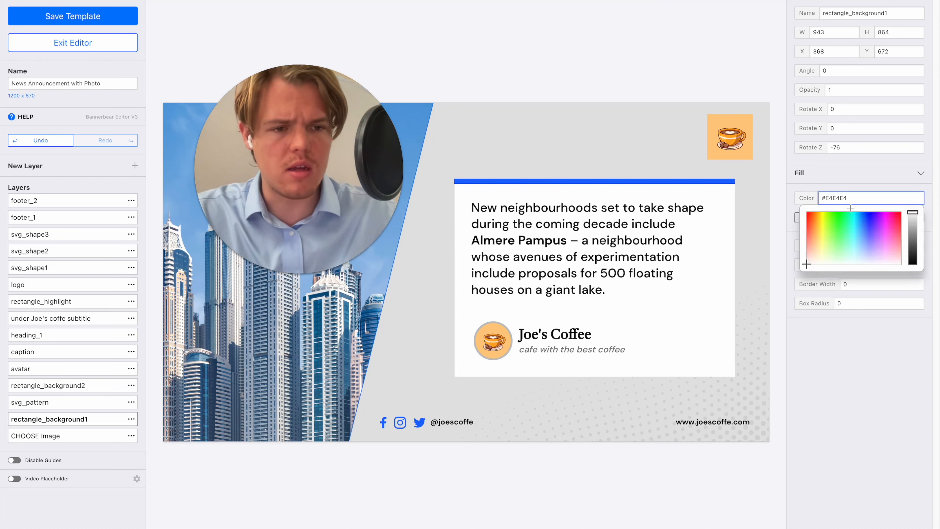
double_click(847, 197)
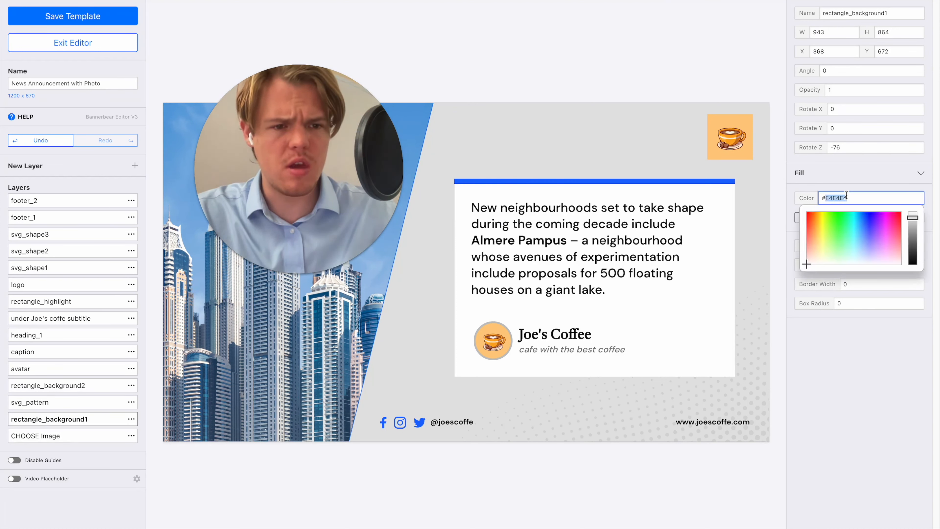
key("super+v")
left_click(892, 418)
left_click(660, 82)
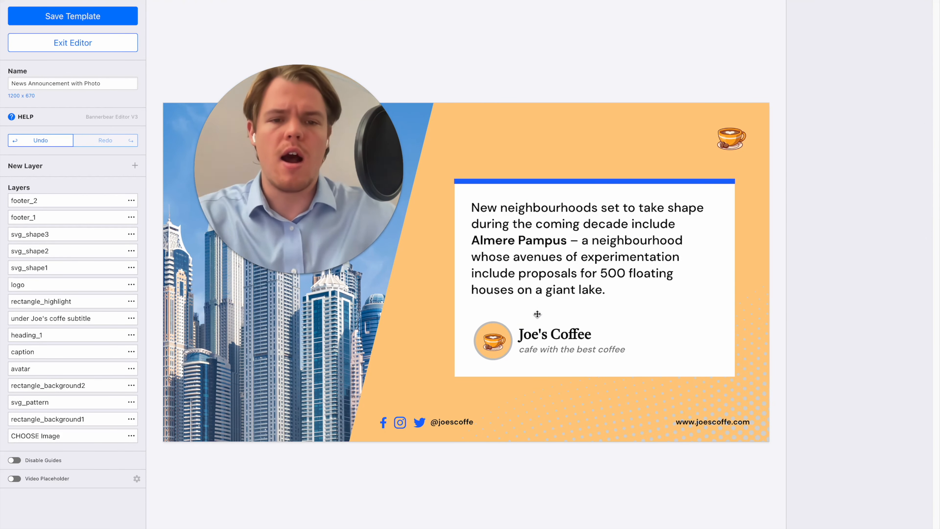
- Change the fill colour of the thin blue highlight bar above the text card to pale cyan #BFFFFB
left_click(594, 181)
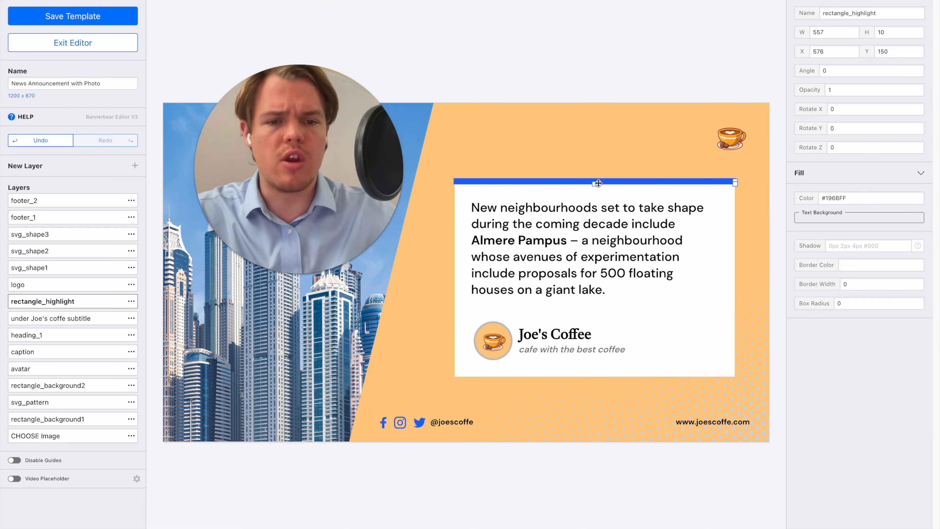
left_click(852, 199)
left_click(842, 224)
left_click_drag(838, 233, 853, 251)
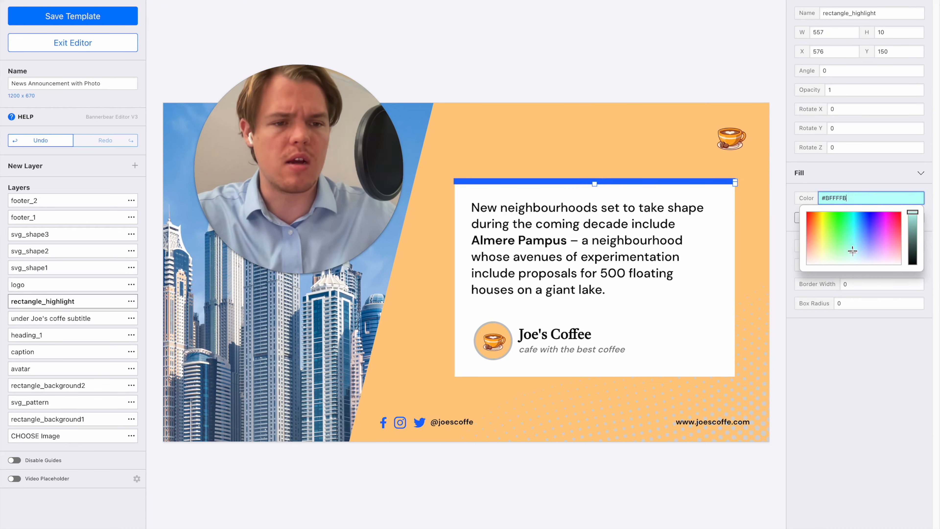
left_click(718, 74)
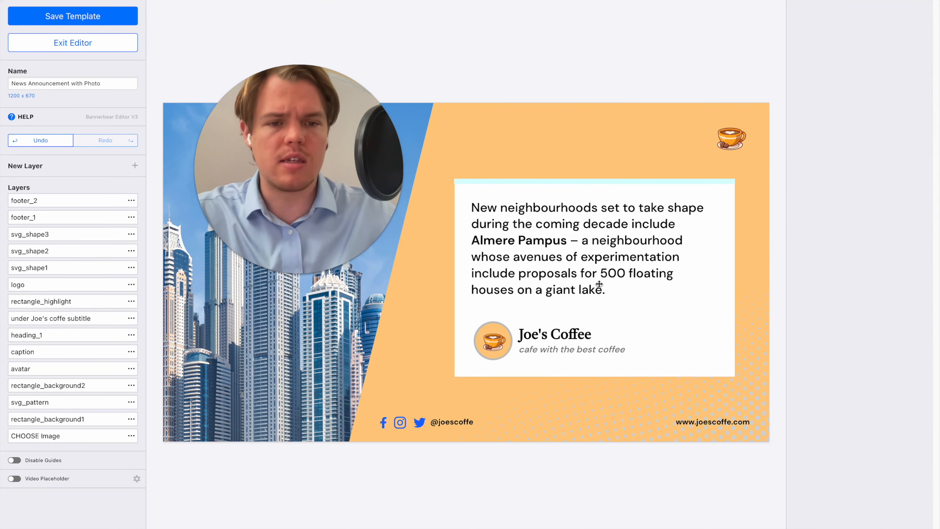
left_click_drag(309, 195, 293, 227)
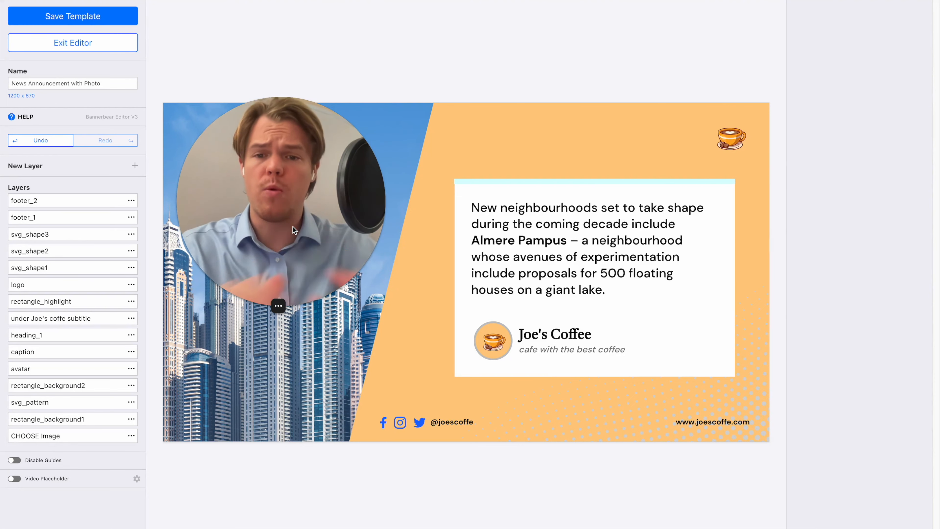
- Save the edited template
left_click(111, 16)
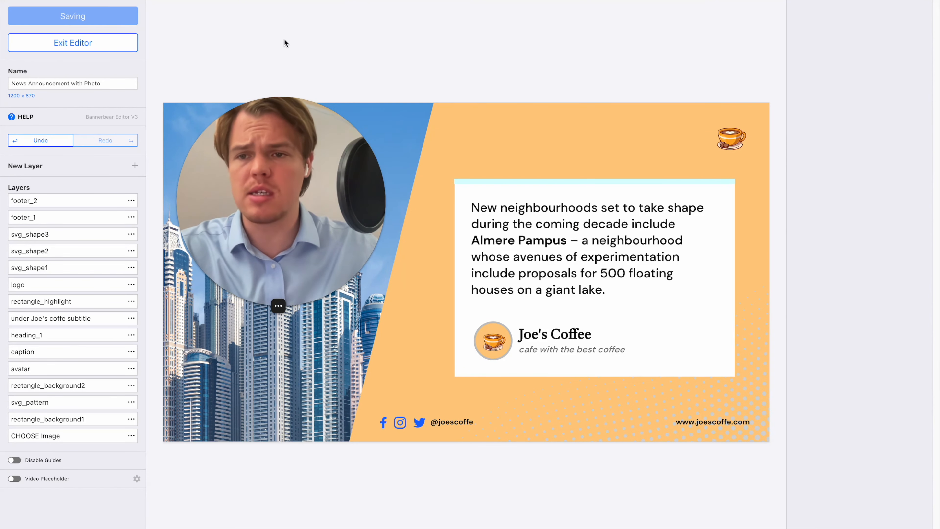
left_click_drag(287, 154, 595, 160)
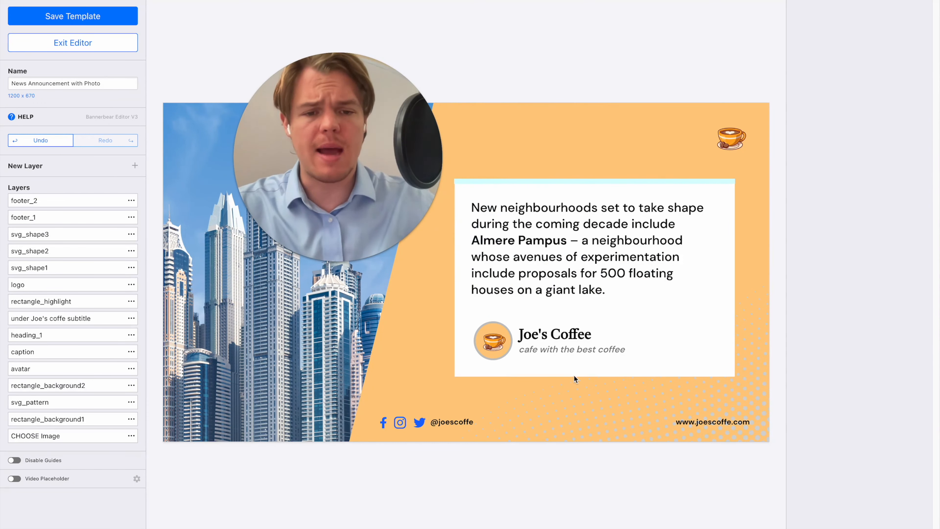
left_click_drag(353, 127, 470, 154)
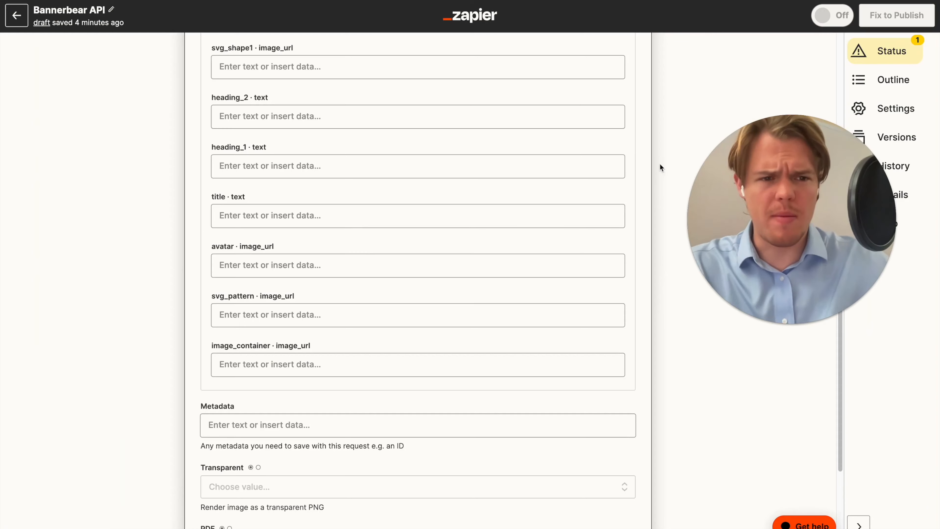
- In the Zapier Zap, add an OpenAI (GPT-3 & DALL·E) action between the quote-removal step and the Bannerbear image step
scroll(652, 155, "up", 5)
scroll(386, 222, "up", 15)
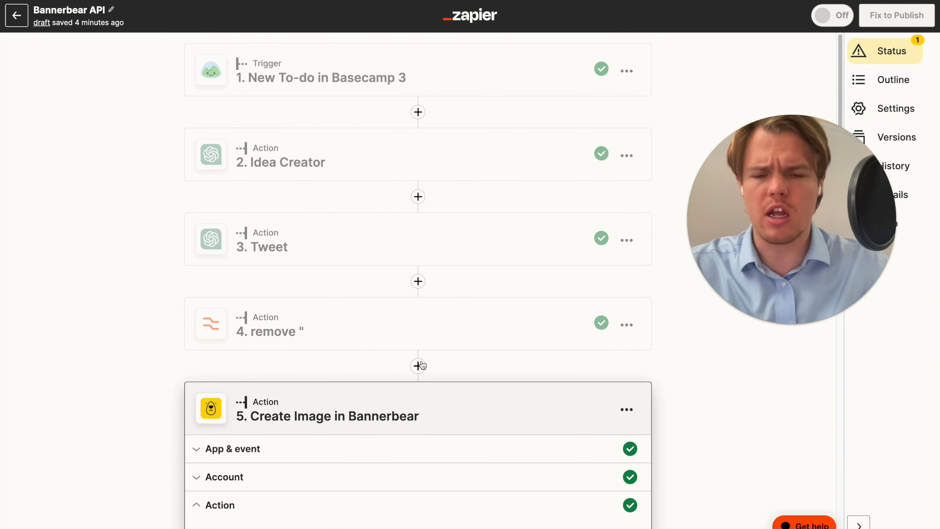
left_click(418, 365)
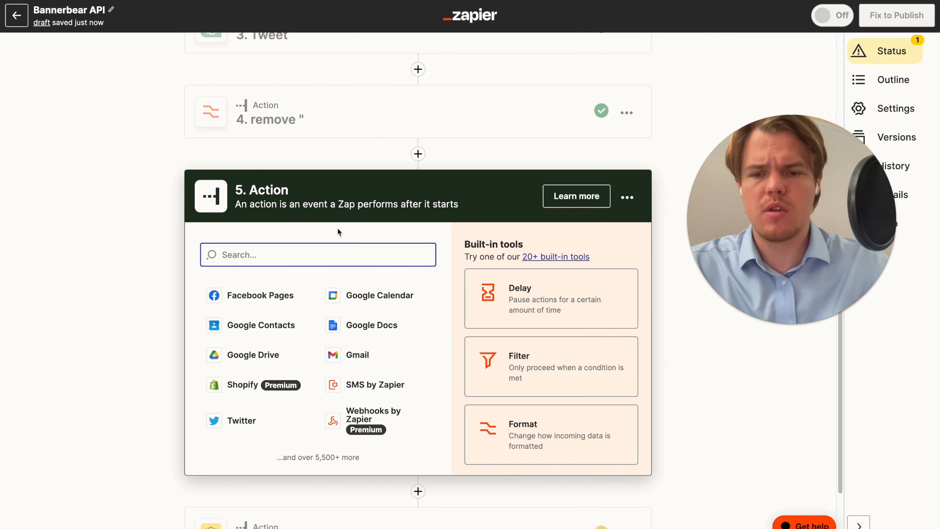
type("openai")
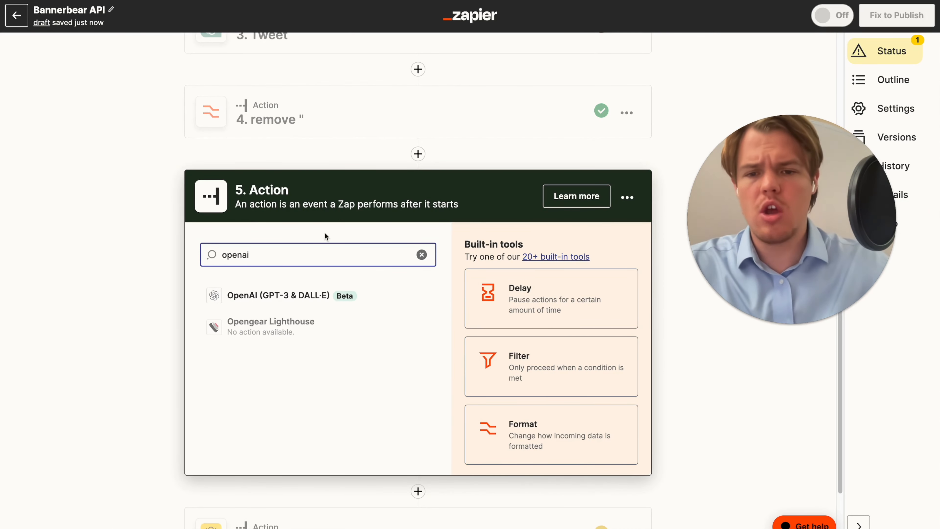
left_click(314, 297)
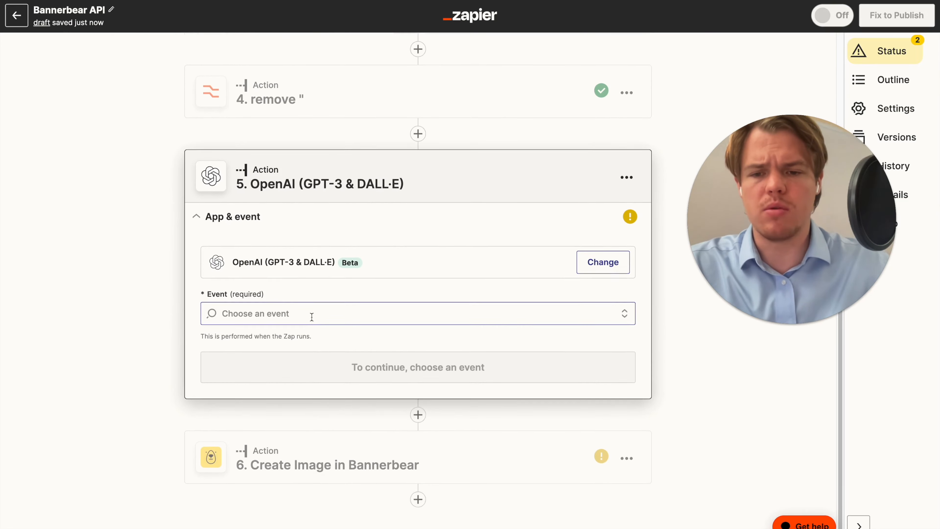
- Set the new action's event to Generate Image and accept the connected OpenAI account
left_click(308, 313)
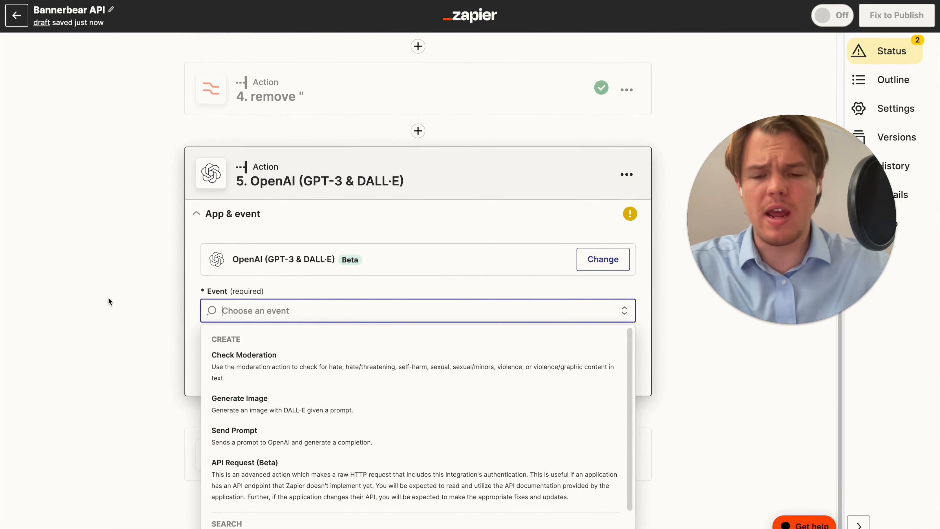
left_click(280, 402)
left_click(353, 315)
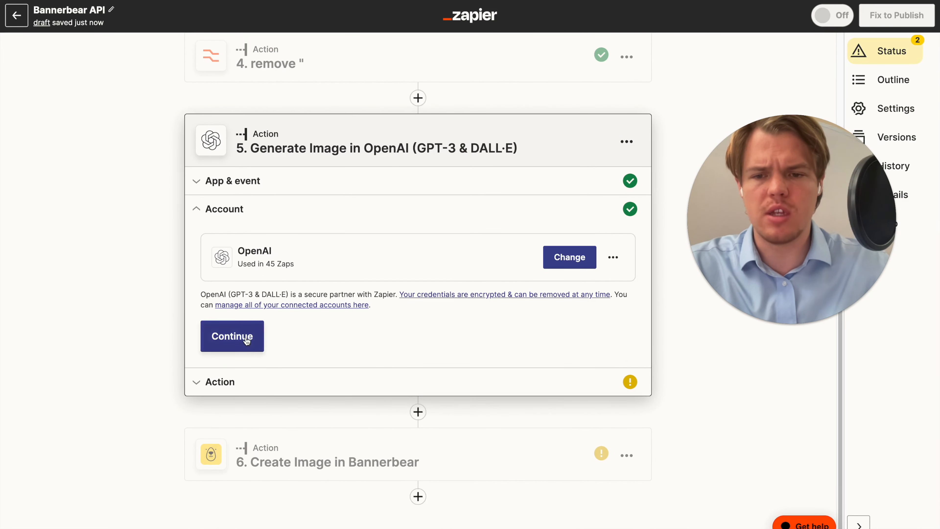
left_click(244, 336)
- Set the generated image's size to 1024×1024 and open the empty prompt for editing
left_click(267, 355)
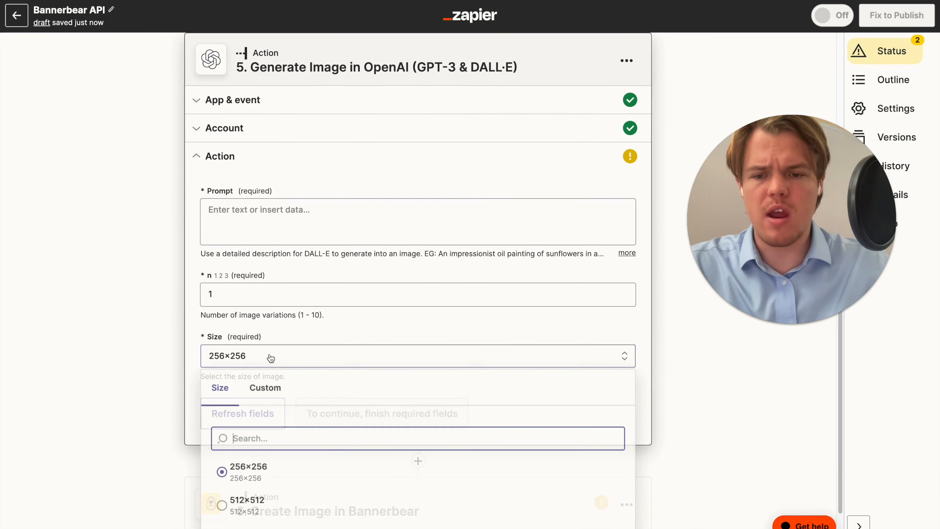
scroll(279, 409, "down", 2)
left_click(284, 481)
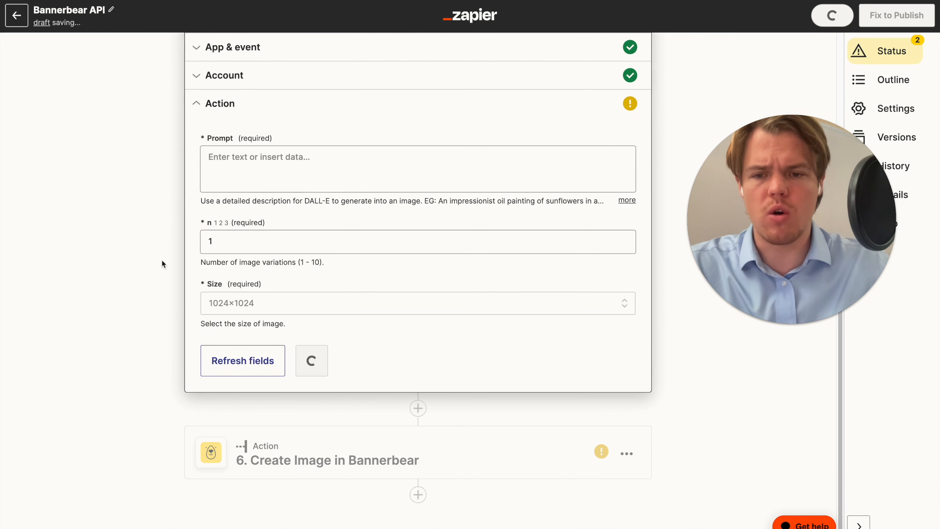
scroll(281, 244, "up", 2)
left_click(272, 230)
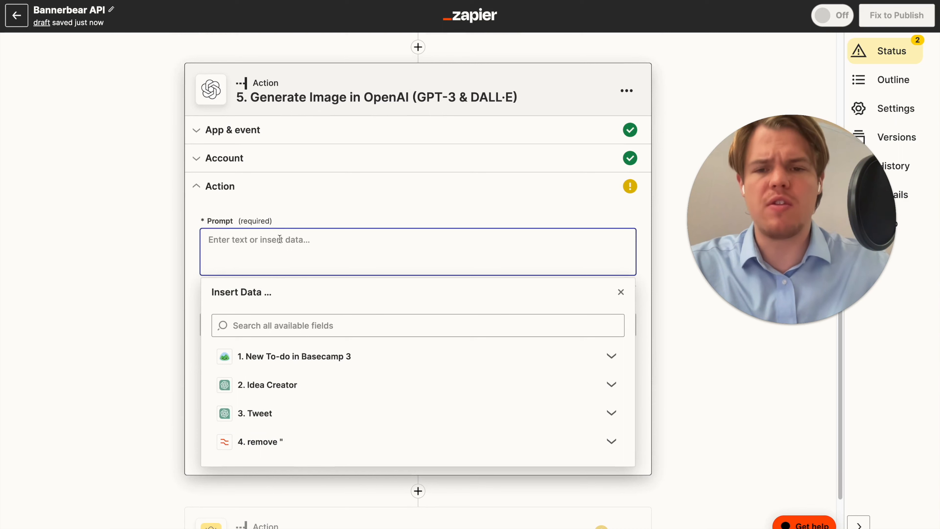
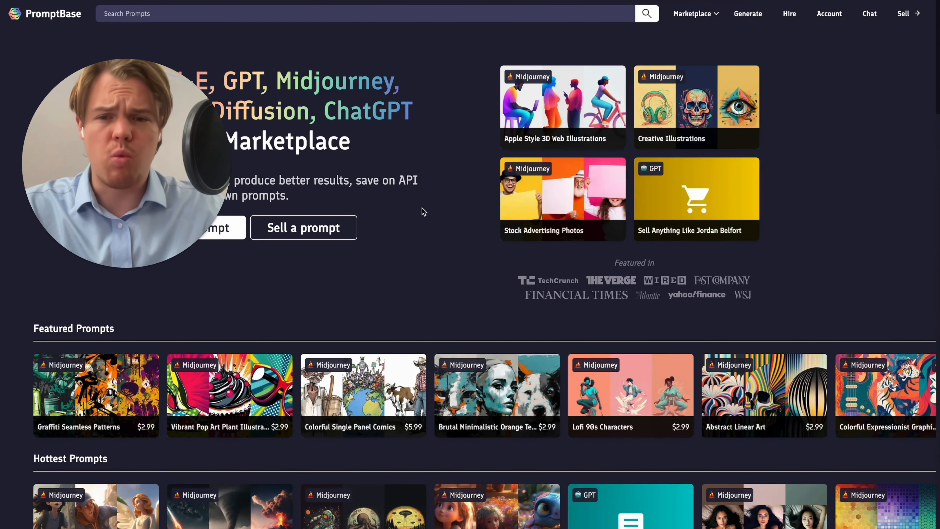
- Switch to the PromptBase site, look over its home page and open the Best DALL-E Prompts listing
scroll(441, 208, "down", 3)
scroll(446, 208, "down", 6)
scroll(612, 241, "up", 3)
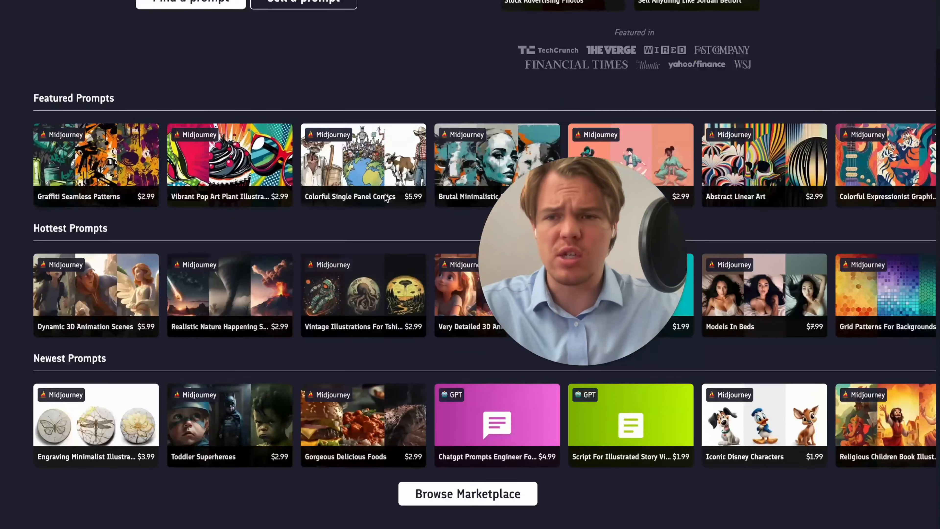
scroll(611, 242, "up", 6)
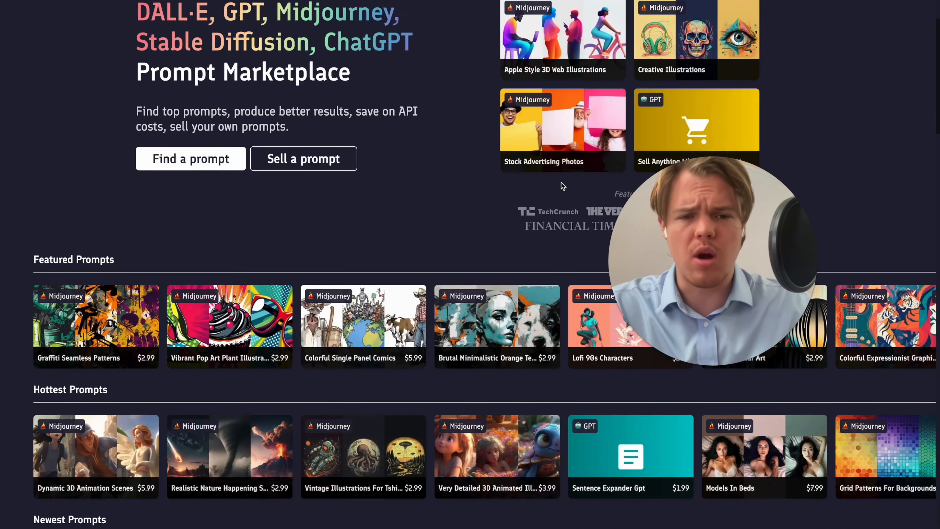
left_click(694, 14)
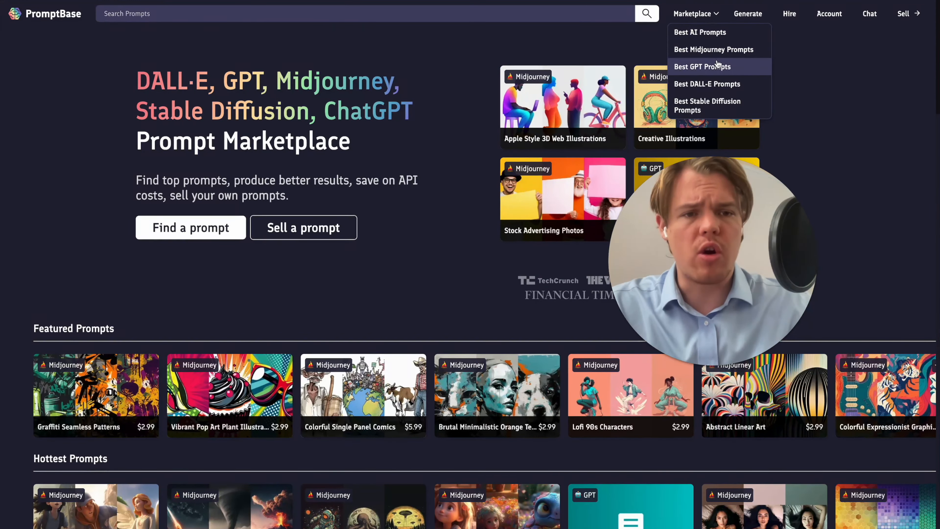
left_click(719, 85)
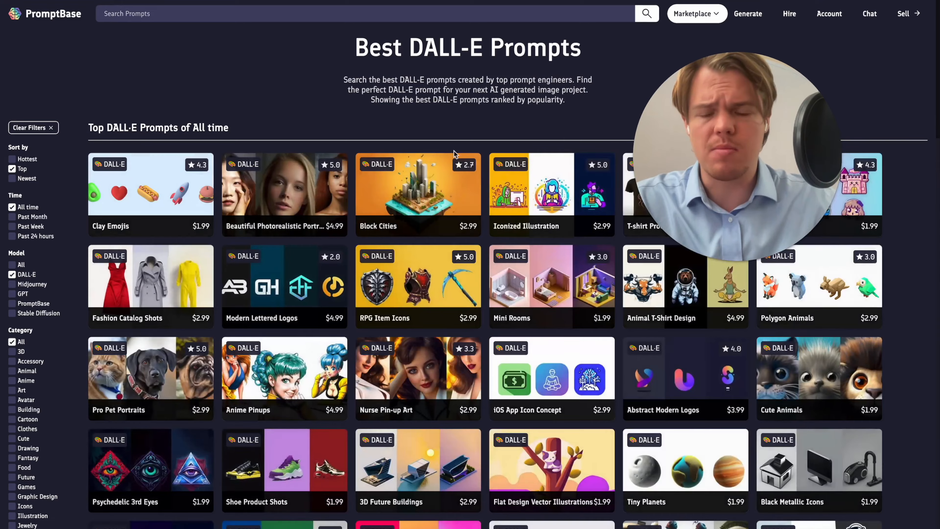
- Browse the top DALL-E prompts of all time for an image style that could suit the tweets
scroll(633, 165, "down", 3)
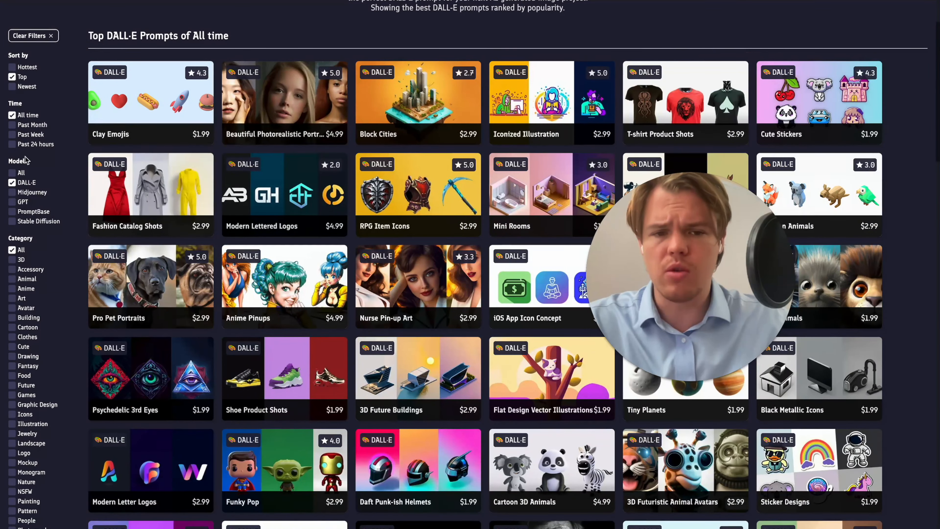
scroll(438, 176, "down", 8)
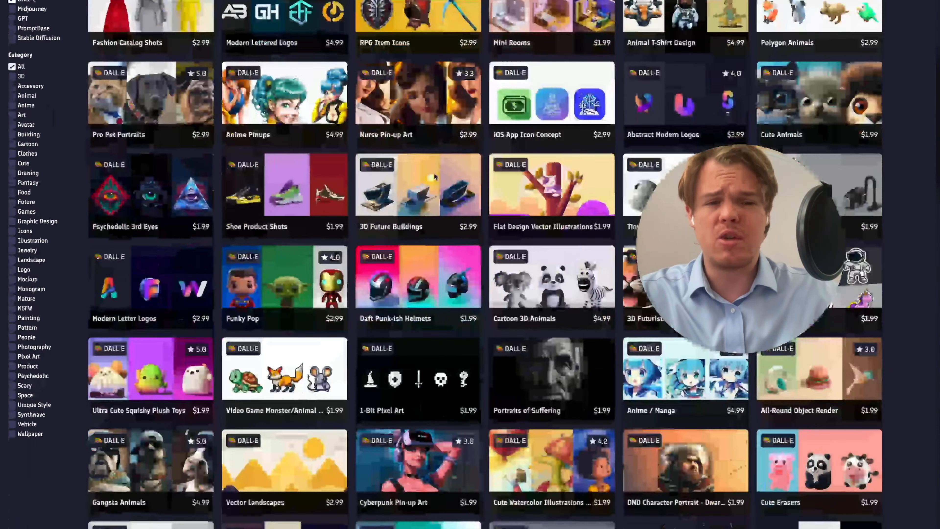
scroll(438, 175, "down", 3)
scroll(458, 178, "up", 5)
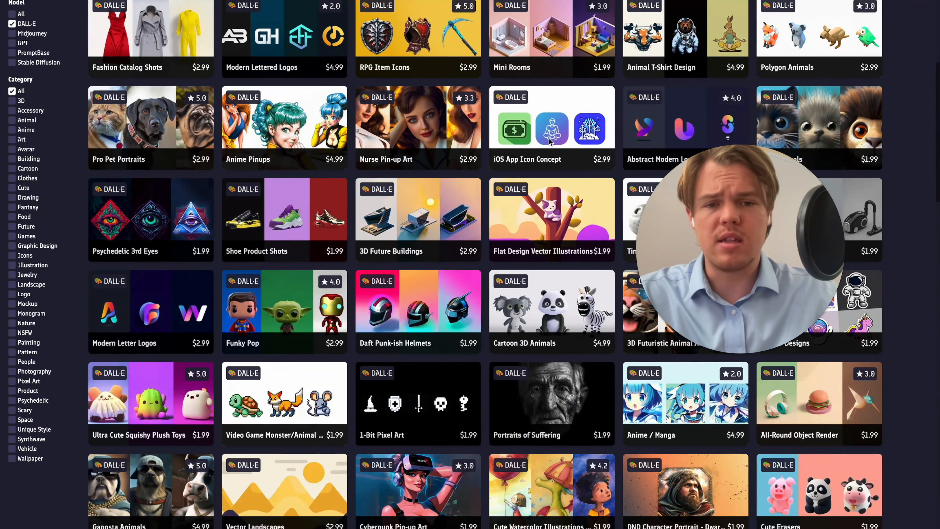
scroll(144, 177, "up", 6)
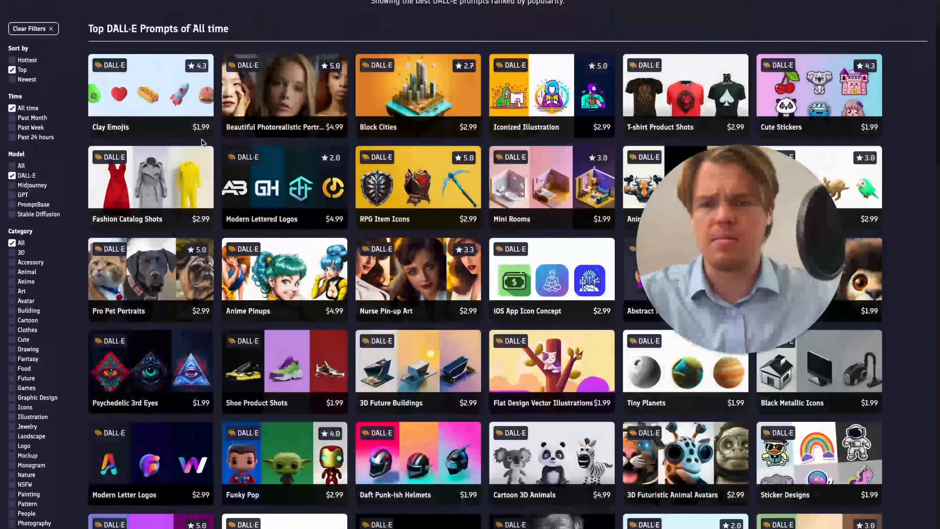
scroll(144, 177, "down", 15)
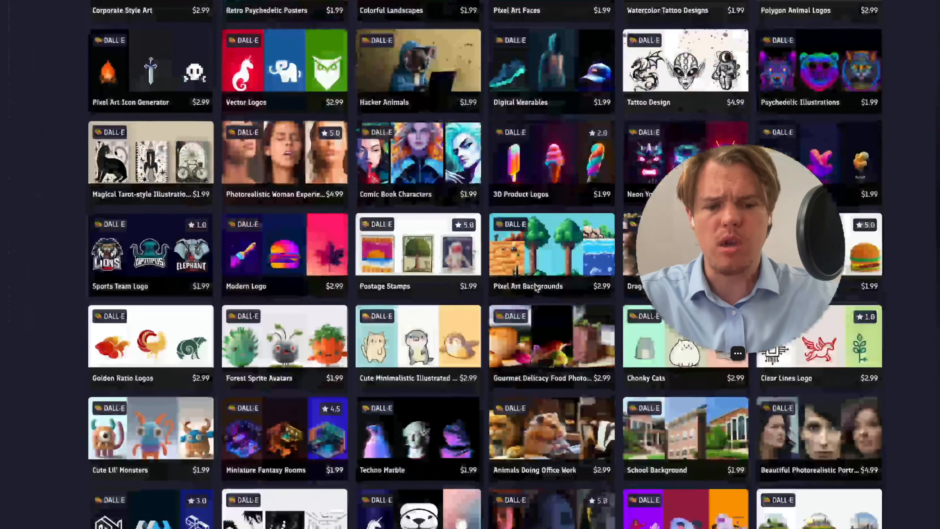
scroll(490, 264, "up", 15)
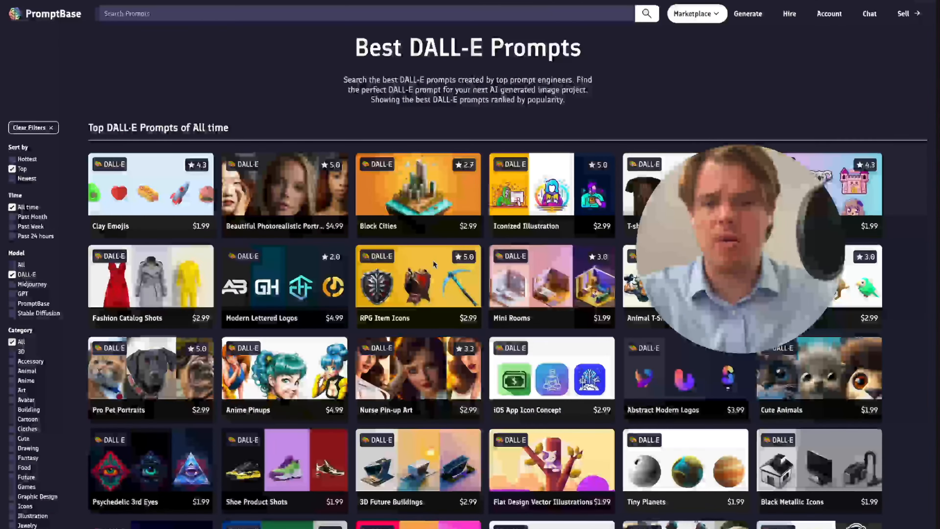
- Open the Clay Emojis prompt and look through its sample images
left_click(148, 189)
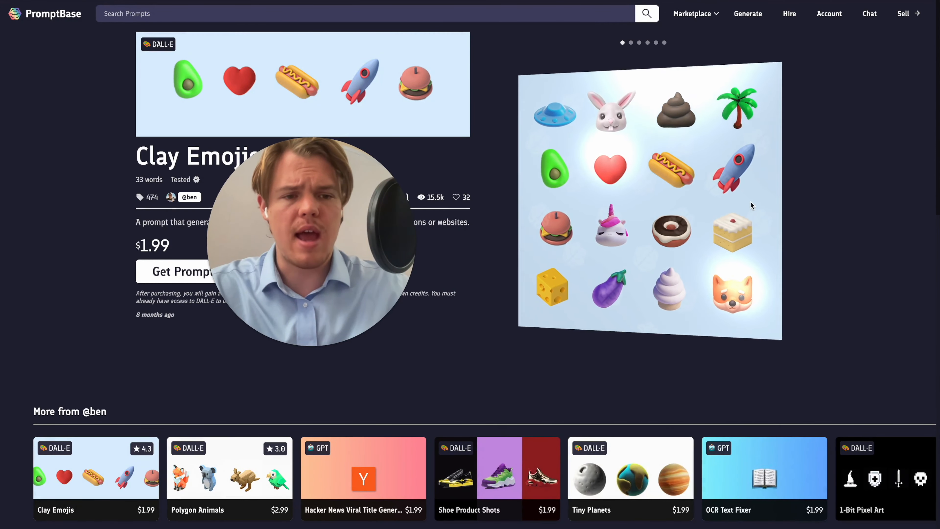
left_click(773, 210)
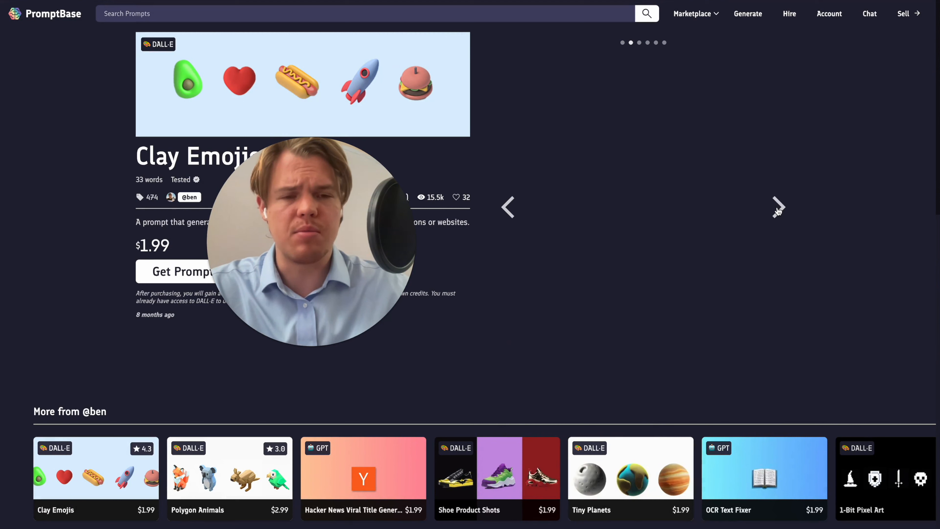
left_click(778, 210)
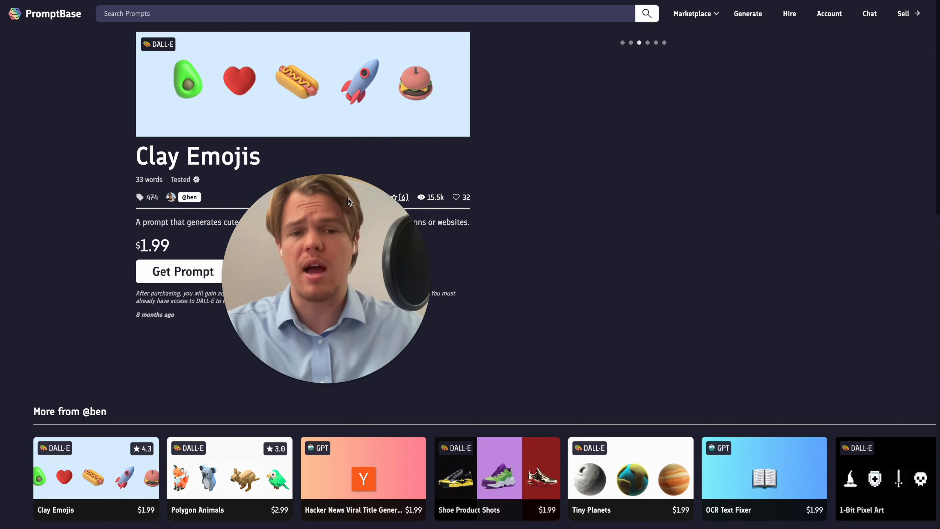
left_click(508, 207)
left_click(509, 210)
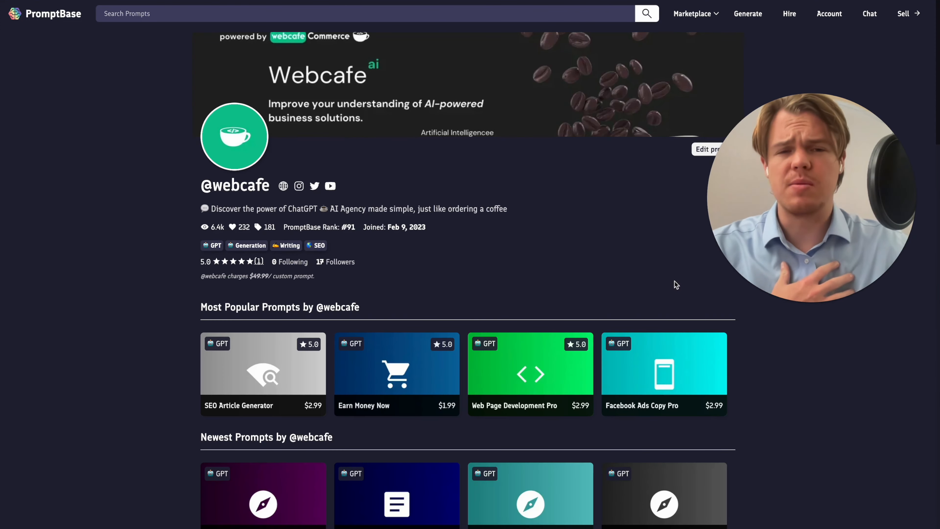
scroll(600, 242, "down", 2)
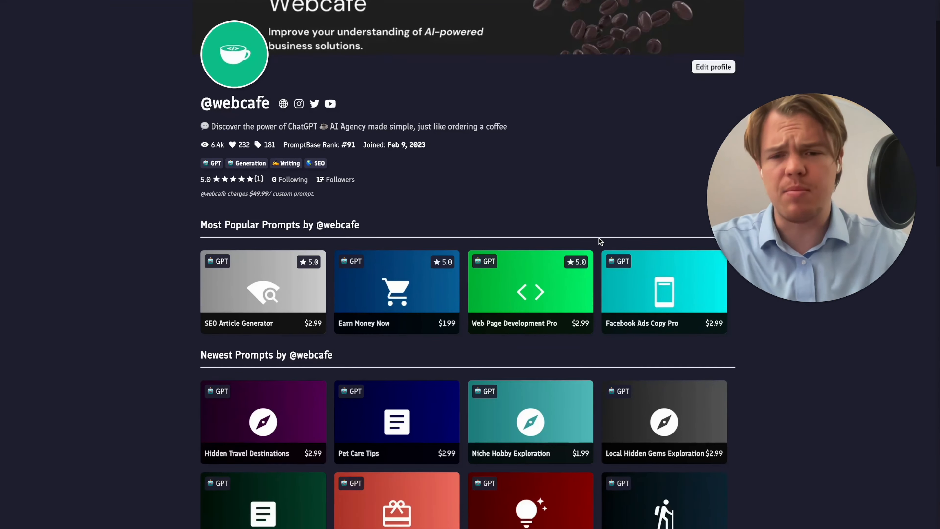
scroll(451, 183, "down", 2)
scroll(438, 170, "down", 10)
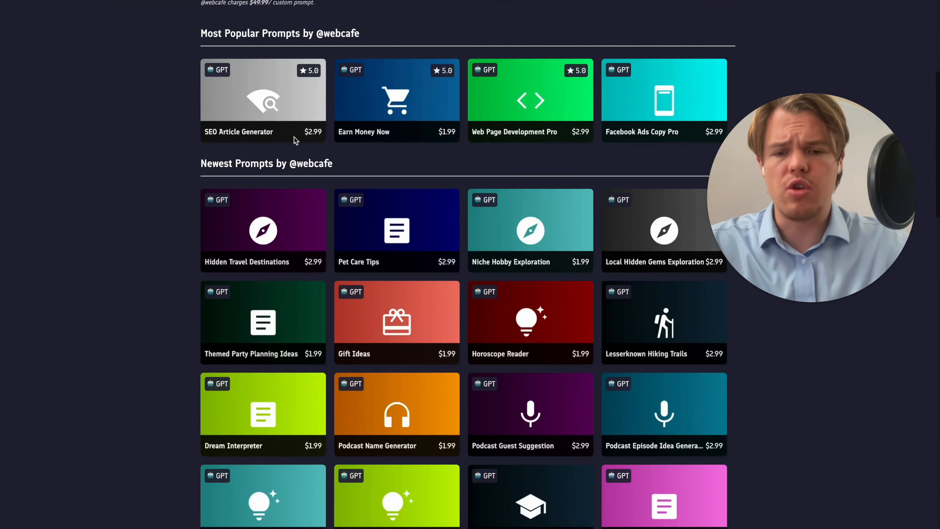
scroll(428, 166, "down", 16)
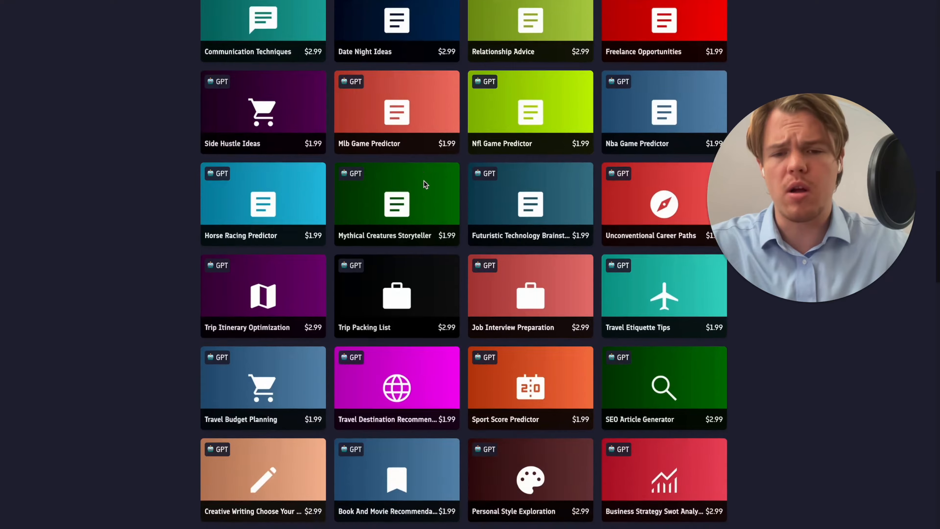
scroll(446, 351, "down", 15)
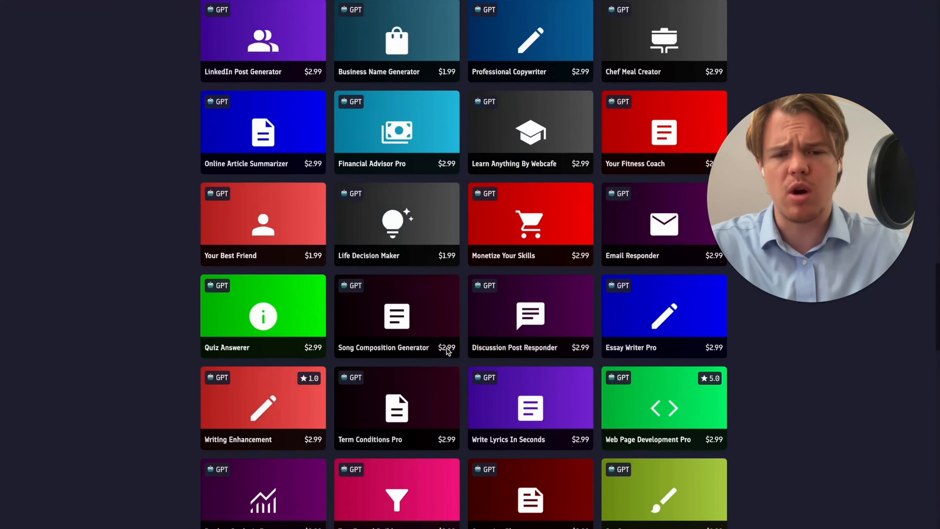
scroll(450, 212, "up", 10)
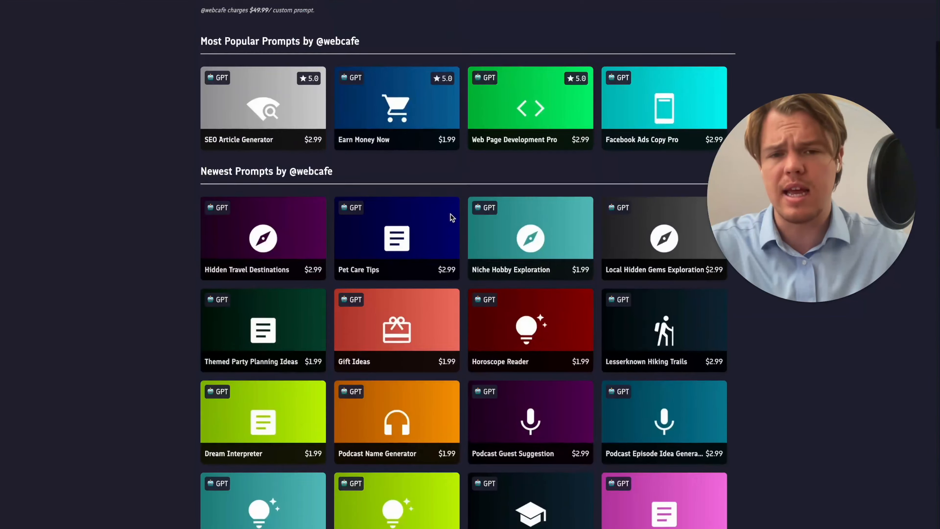
scroll(496, 192, "down", 1)
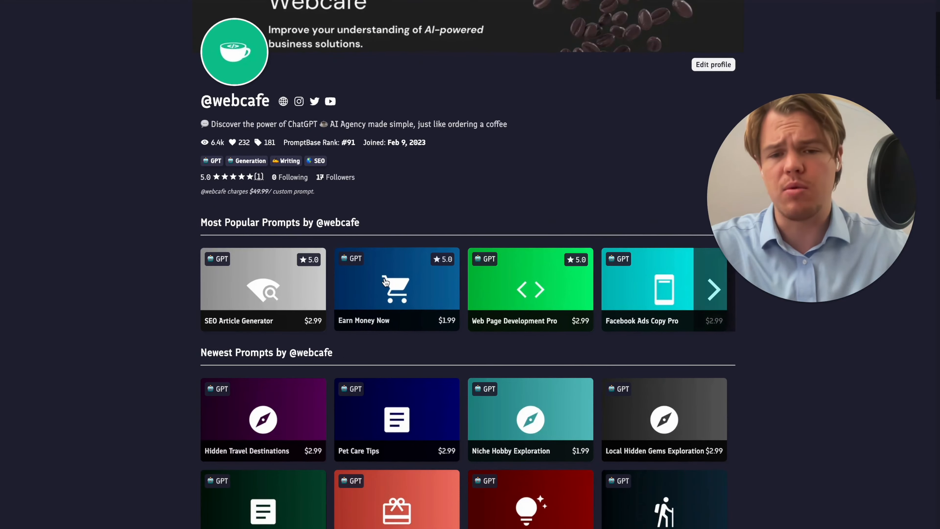
- Open the Earn Money Now prompt and review its description, model details and example output
left_click(407, 303)
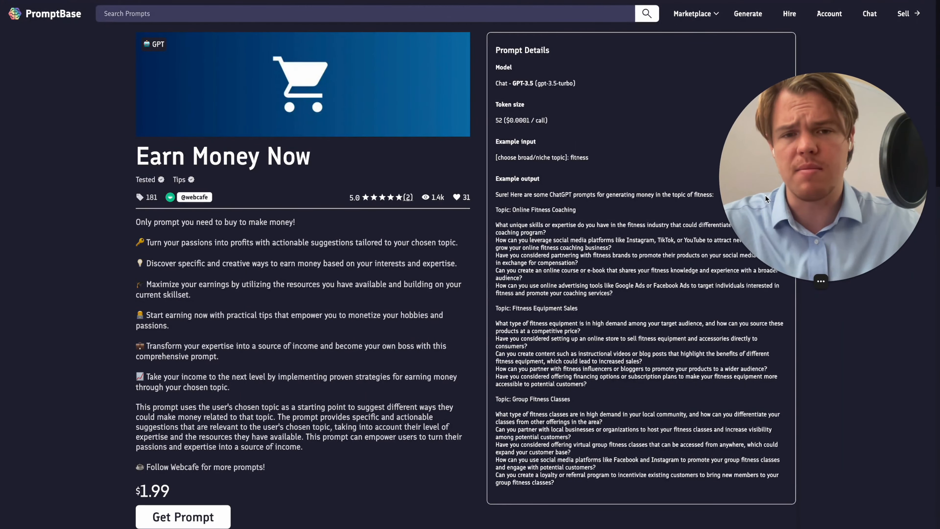
scroll(558, 201, "down", 3)
scroll(557, 201, "down", 2)
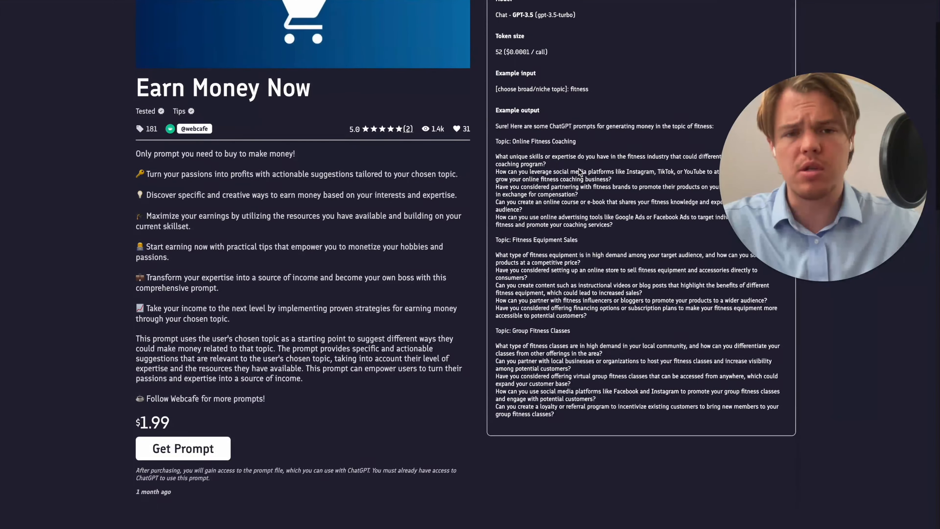
scroll(574, 166, "up", 4)
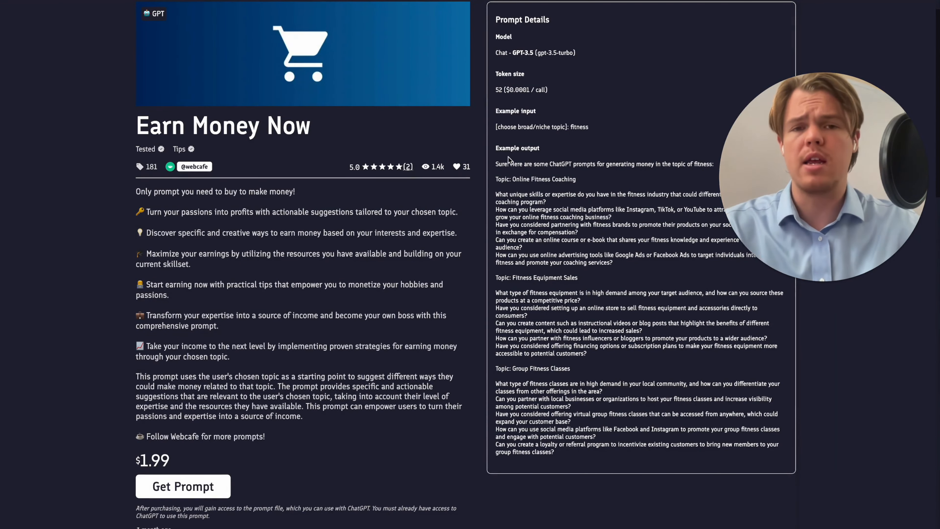
scroll(543, 337, "up", 1)
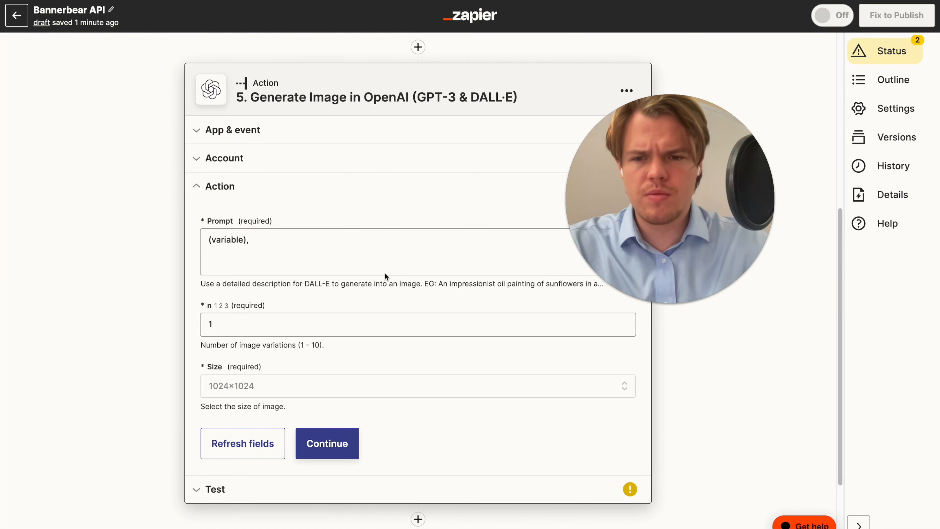
- Back in Zapier, replace the image prompt with the pasted clay render prompt starting "Very tiny [Hamburger 🍔] that looks like the iOS emoji"
left_click(379, 242)
key("ctrl+a")
key("BackSpace")
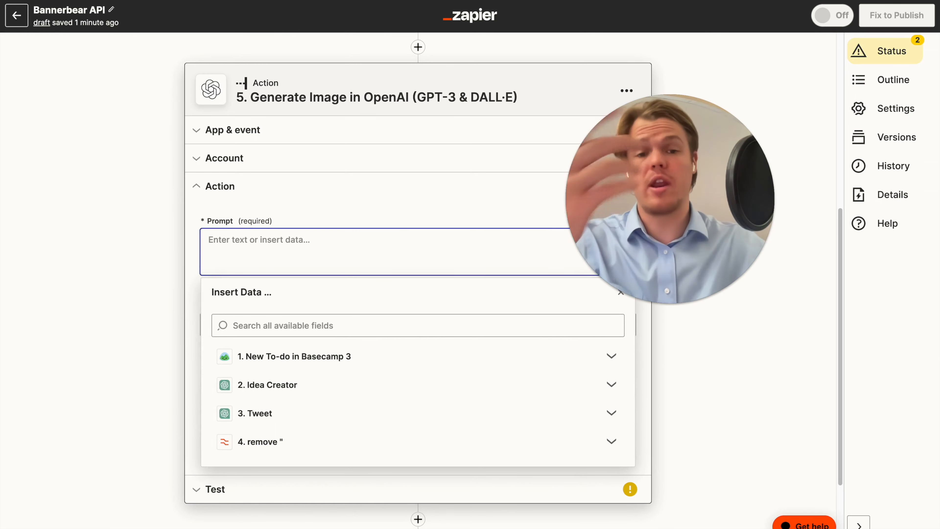
key("ctrl+v")
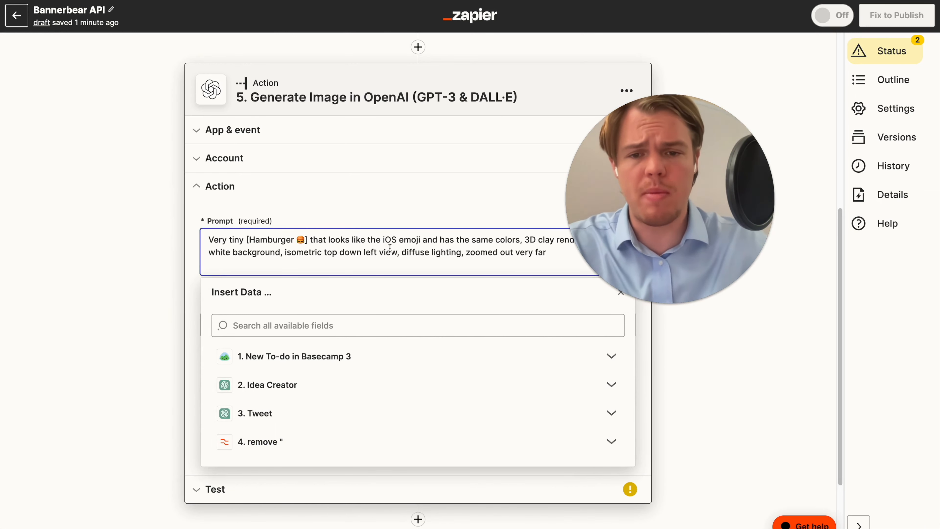
key("Escape")
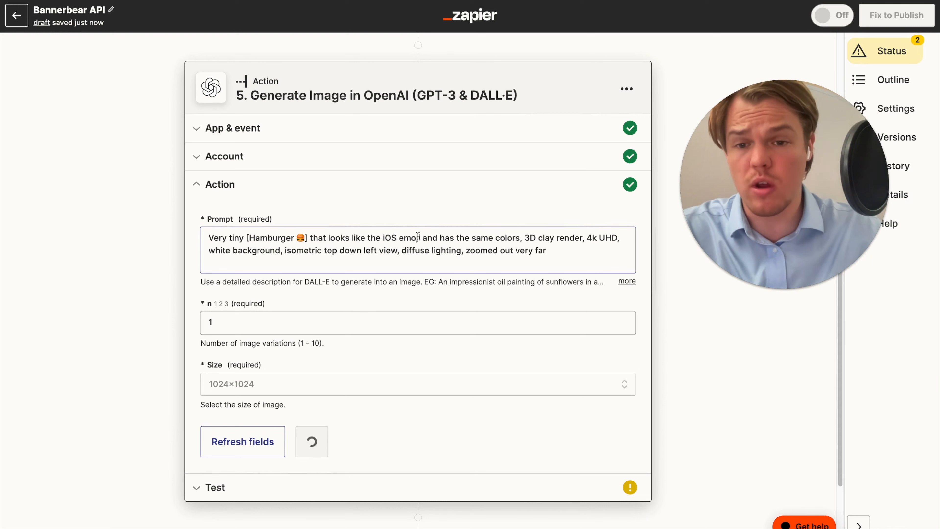
- Replace the "[Hamburger 🍔]" placeholder in the image prompt with empty parentheses "( )"
left_click(308, 238)
left_click_drag(308, 238, 247, 235)
type("()")
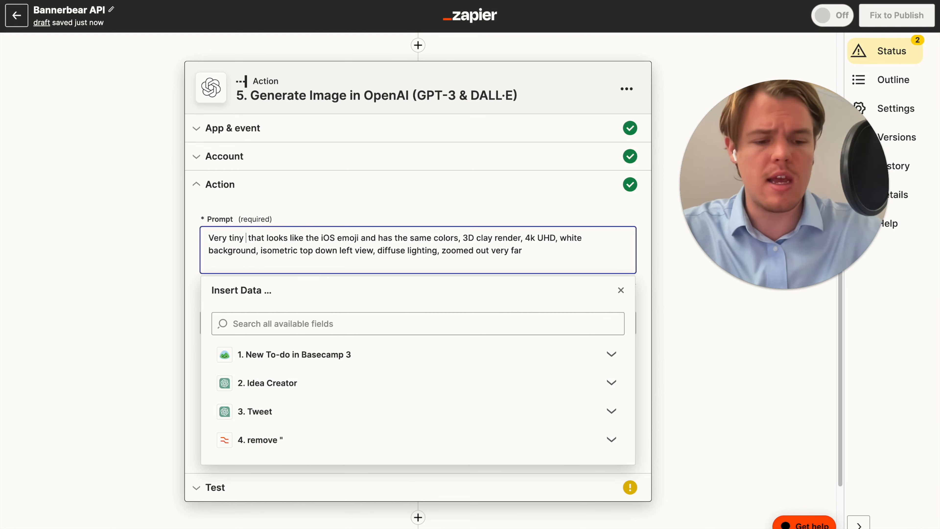
key("Left")
left_click(99, 237)
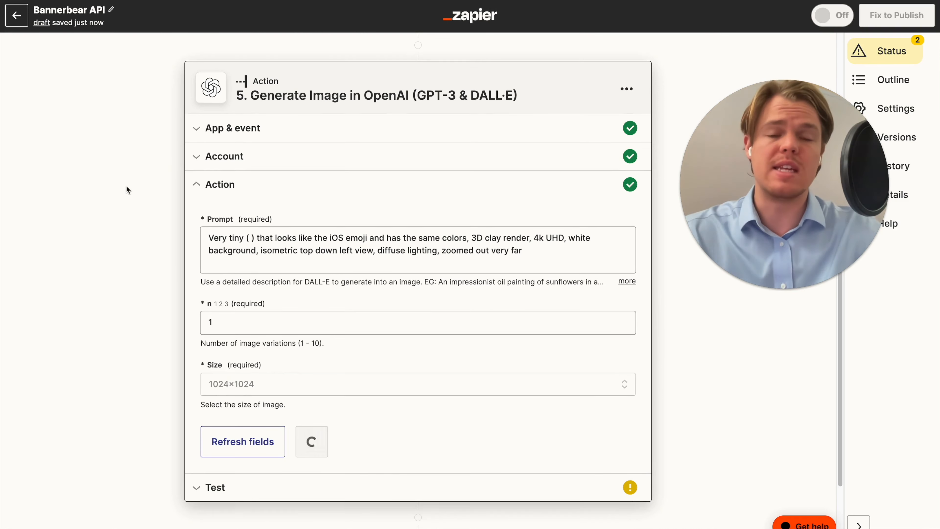
scroll(373, 204, "up", 8)
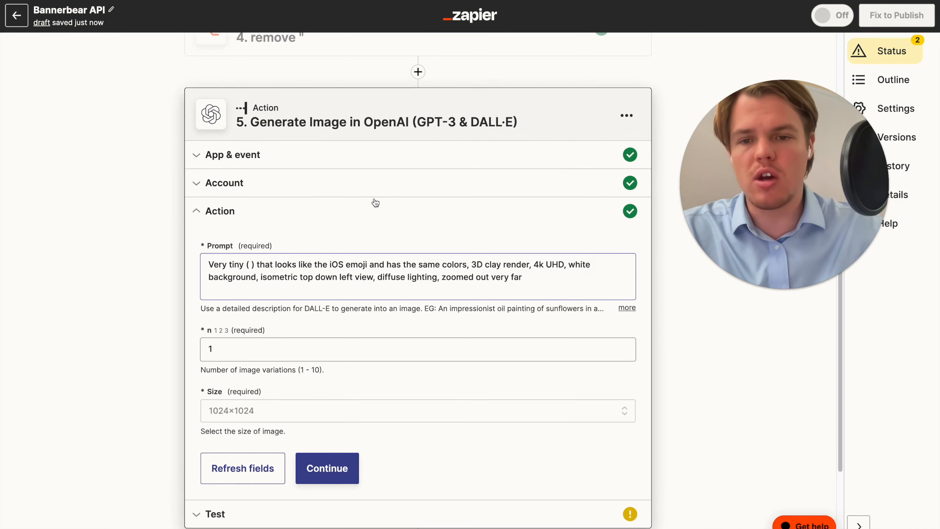
scroll(319, 212, "down", 6)
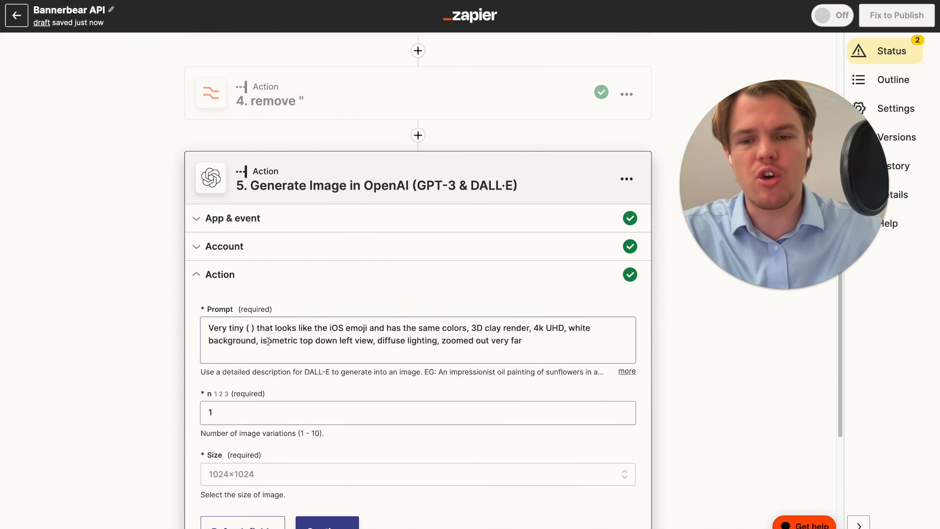
- Replace the "( )" placeholder in the image prompt with "coffee" so it begins "Very tiny coffee that looks like the iOS emoji"
left_click(283, 328)
scroll(357, 130, "up", 3)
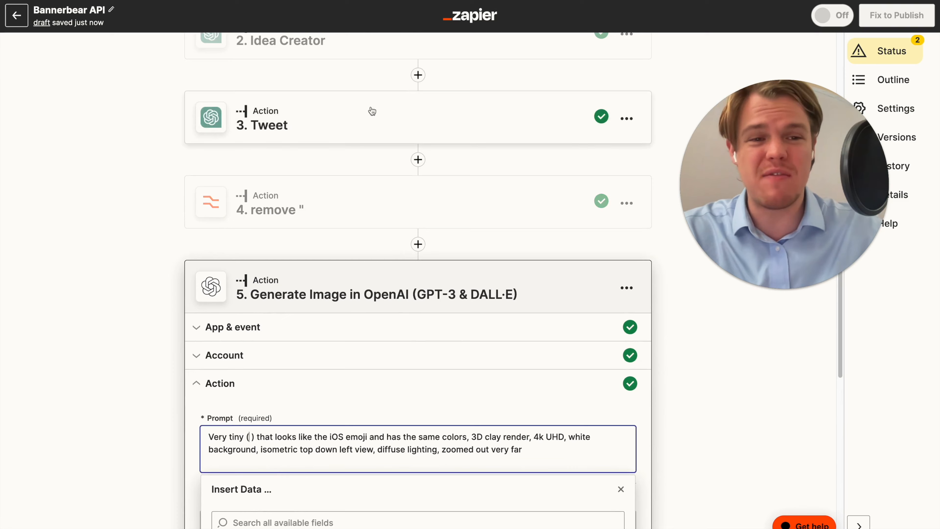
scroll(330, 150, "down", 5)
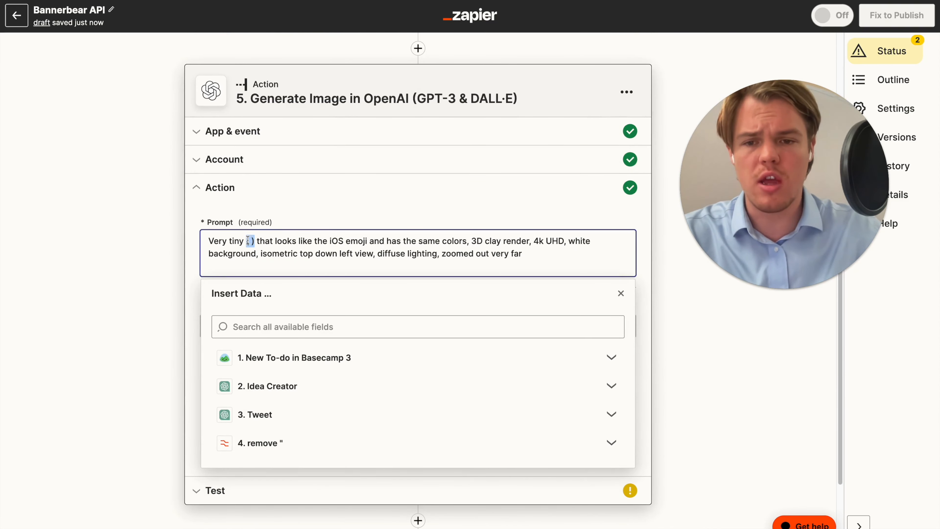
type("coffee")
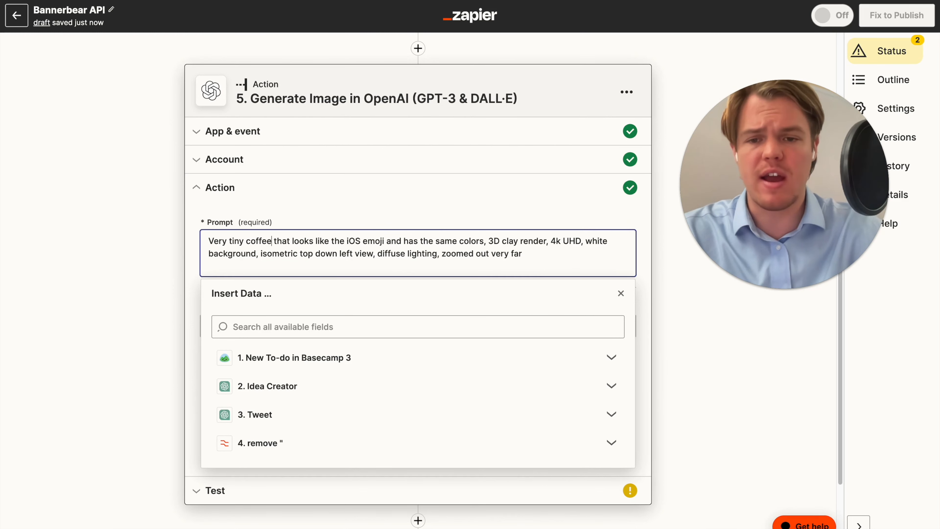
left_click(93, 234)
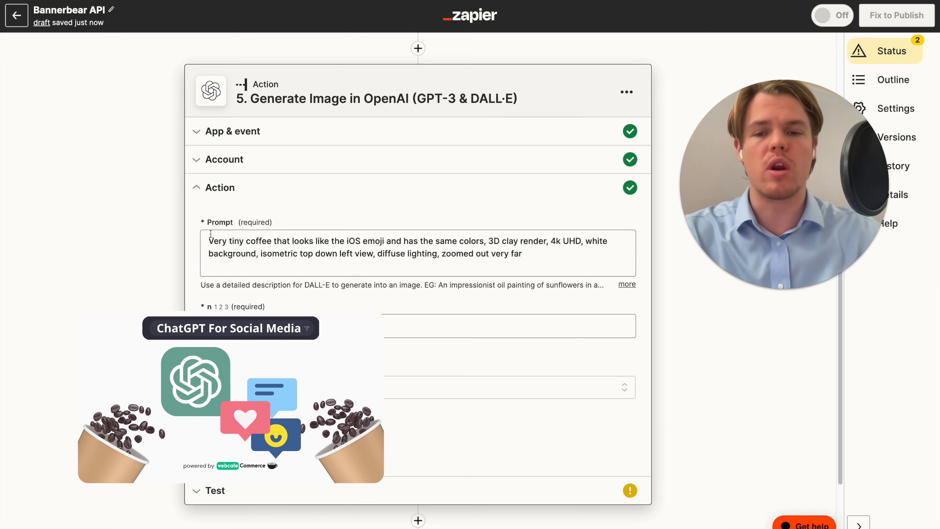
- Select 1024×1024 as the image size and test the Generate Image action
scroll(259, 259, "down", 3)
left_click(264, 228)
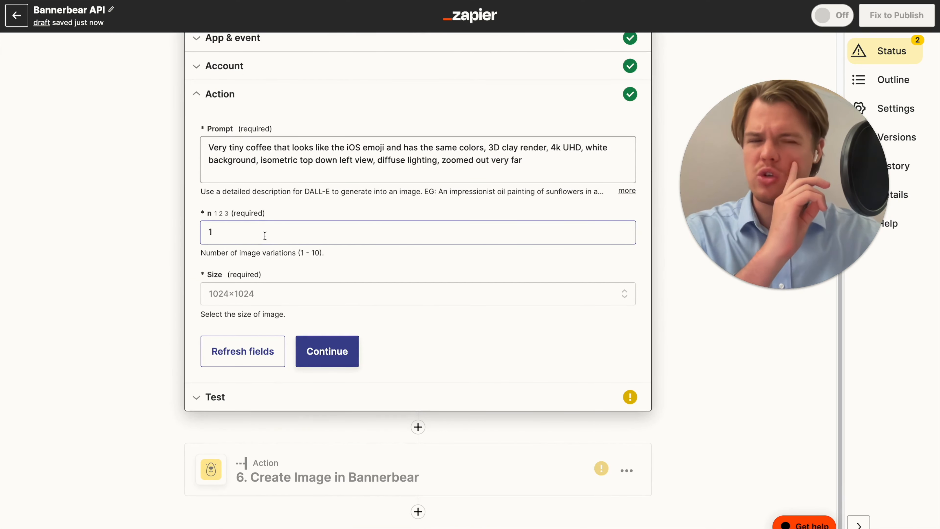
left_click(281, 296)
left_click(241, 477)
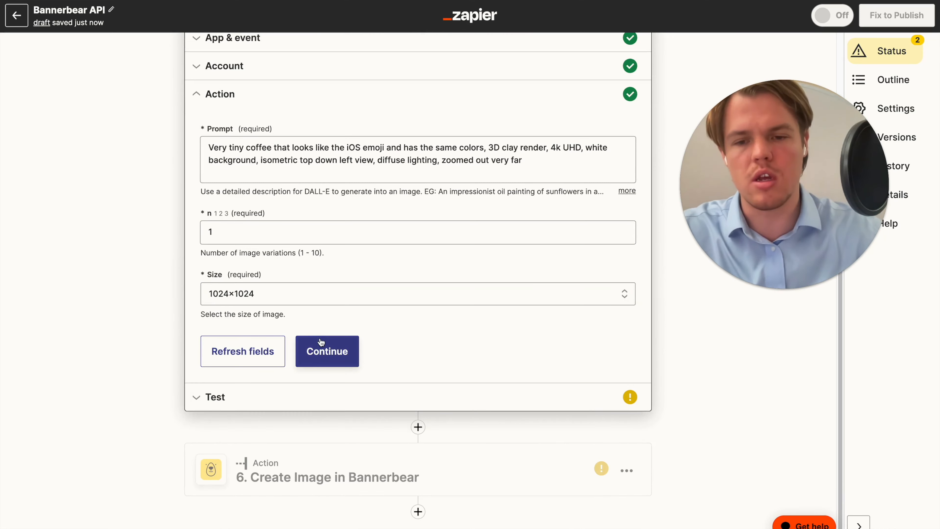
left_click(326, 349)
left_click(300, 364)
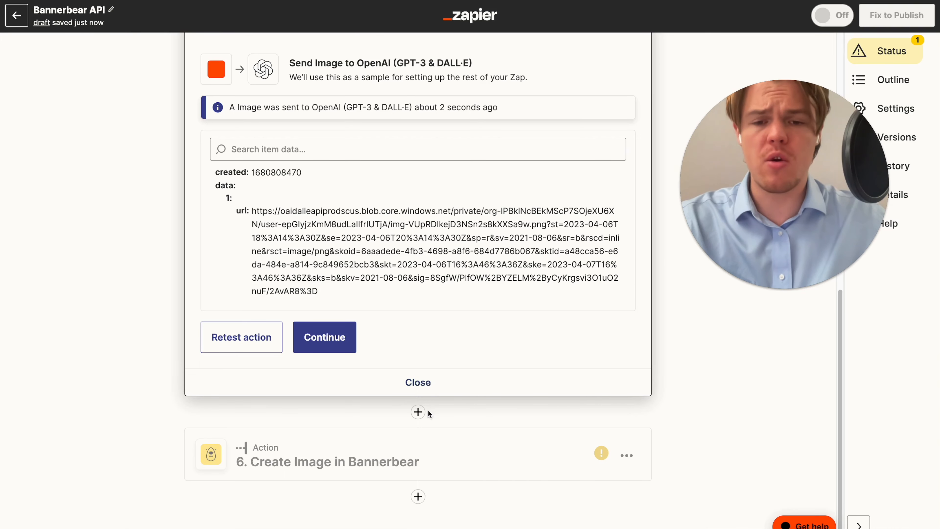
- Insert a ChatGPT action with the Conversation event between image generation and the Bannerbear action, keeping the connected account
left_click(423, 413)
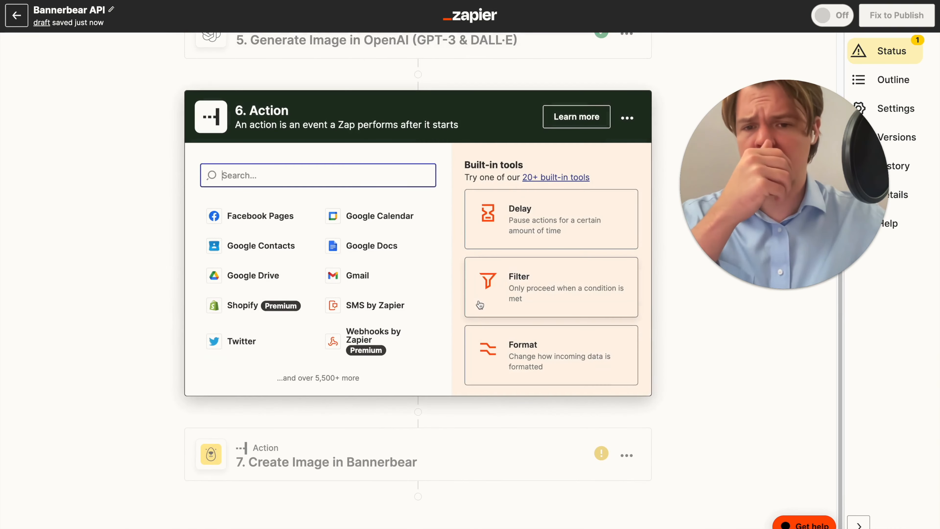
type("chatgpt")
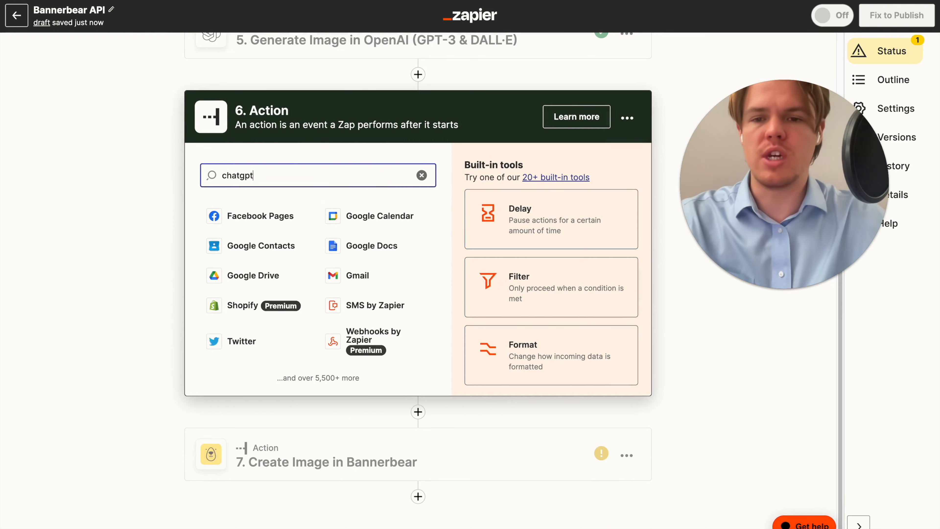
left_click(326, 227)
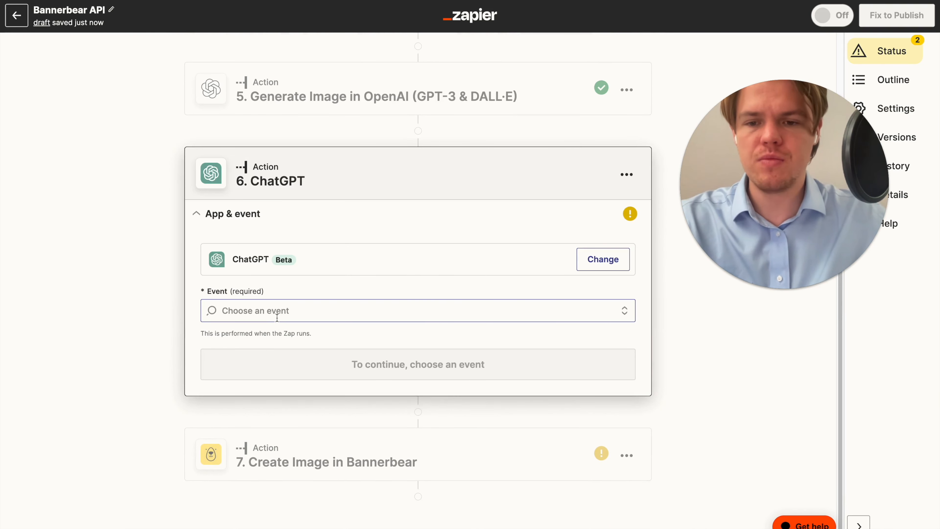
left_click(268, 311)
left_click(276, 356)
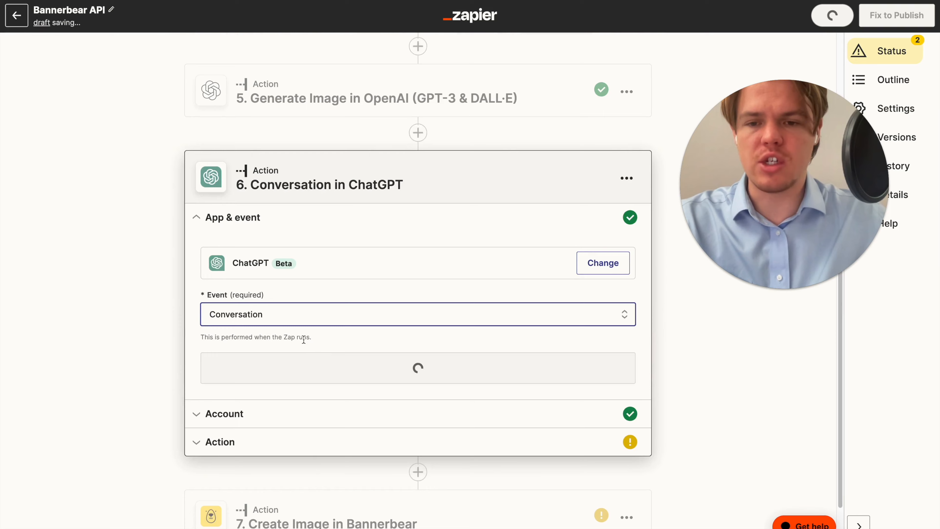
left_click(310, 370)
left_click(258, 366)
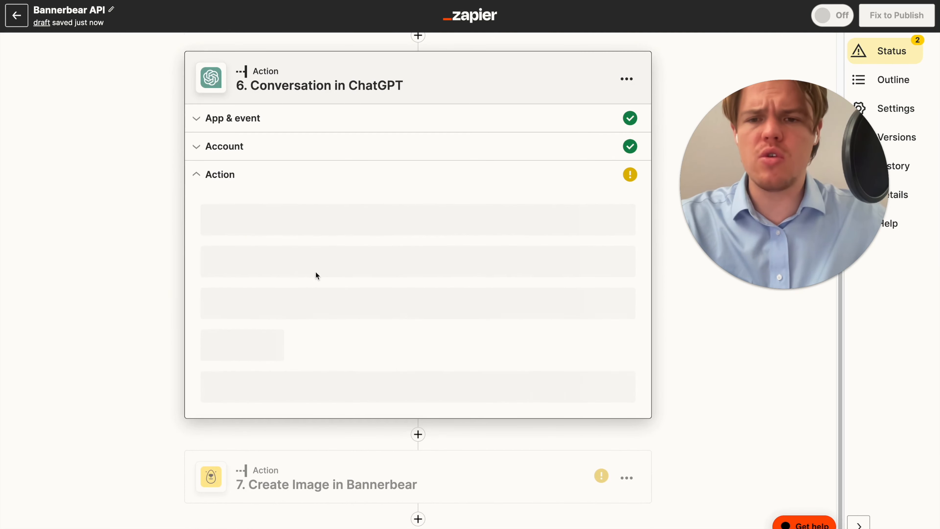
- Set the user message to "summarize in 3-5 words: ( )" with the Idea Creator's Assistant Response Message inside the parentheses
left_click(342, 279)
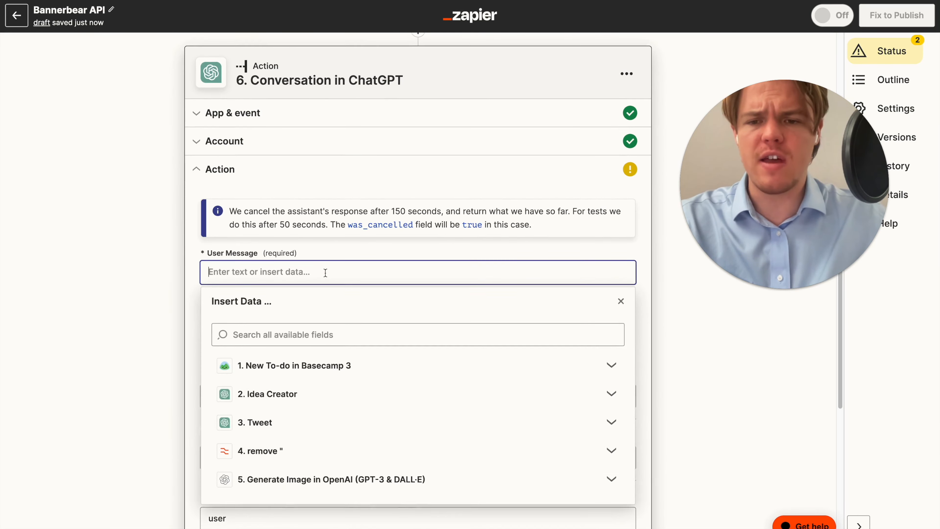
type("summarize in 3-5 words:")
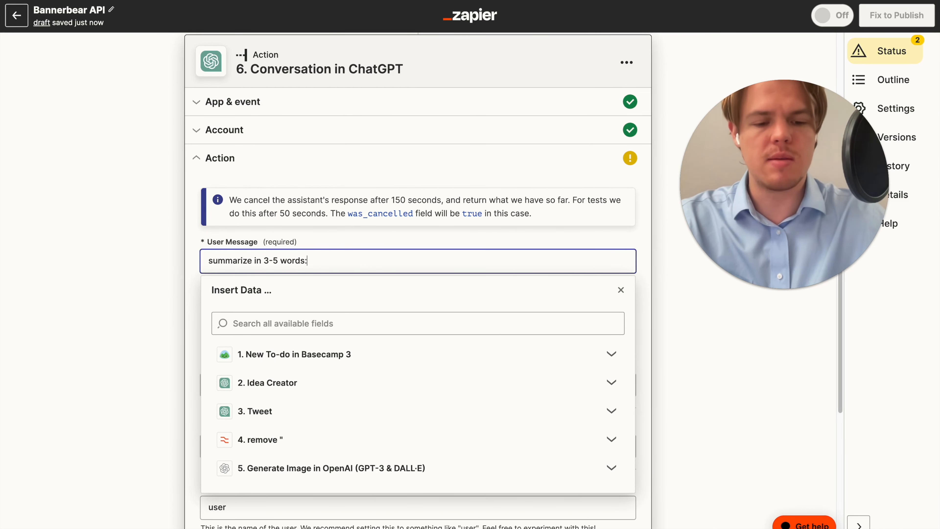
type("(")
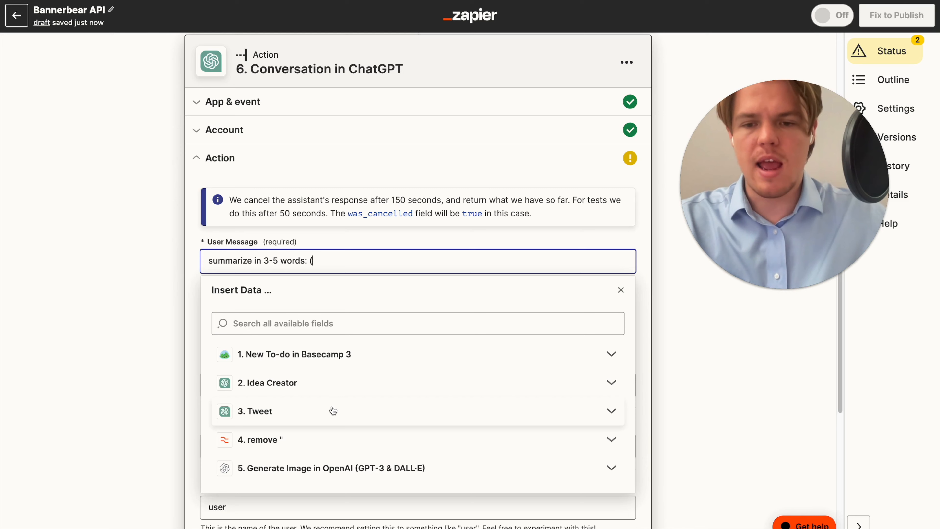
left_click(334, 394)
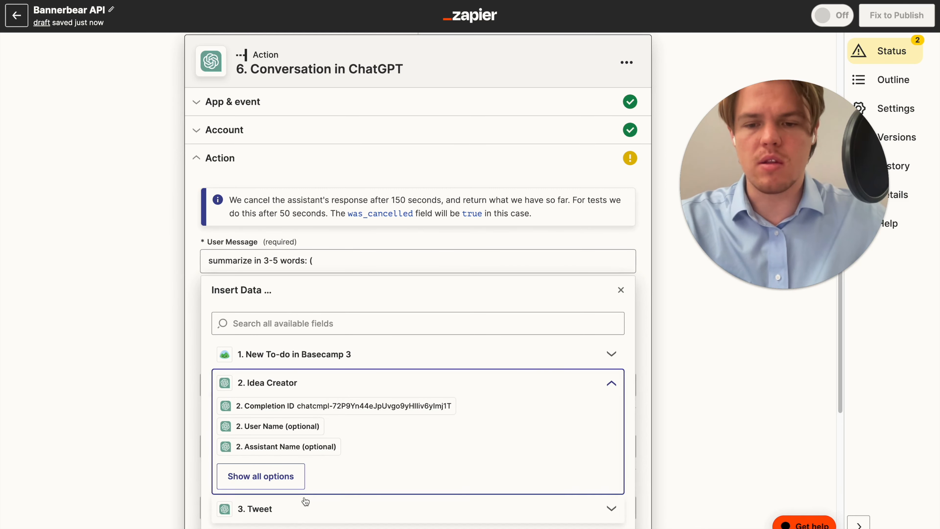
left_click(311, 477)
scroll(316, 471, "down", 8)
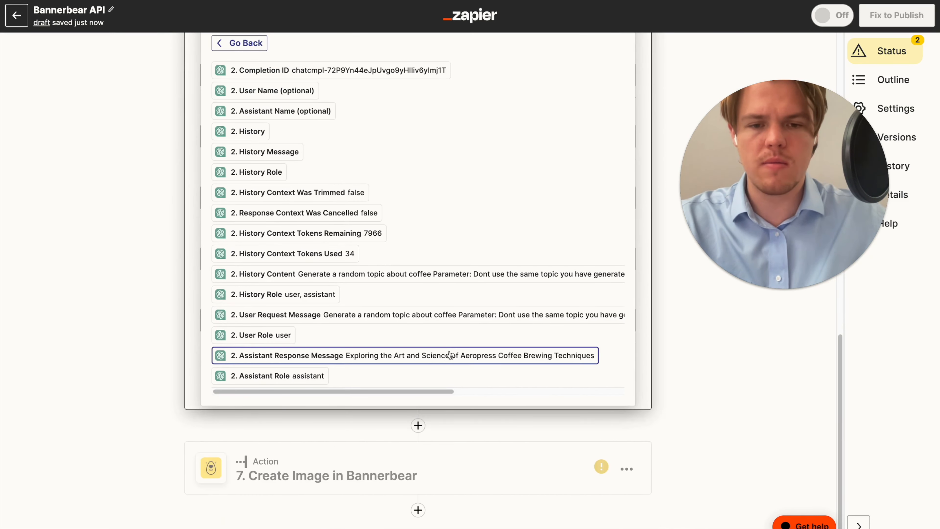
left_click(448, 355)
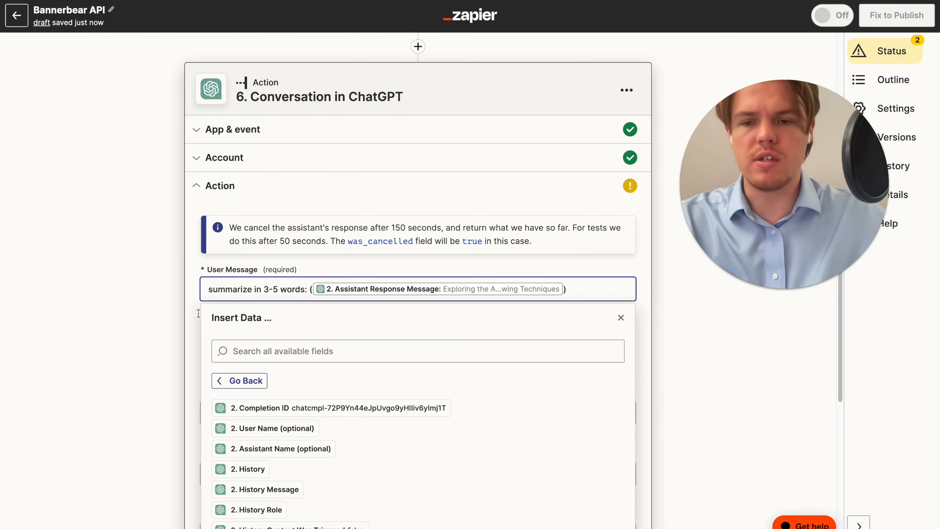
left_click(163, 312)
- Set the ChatGPT conversation's memory key to "sum2421141"
scroll(222, 298, "down", 5)
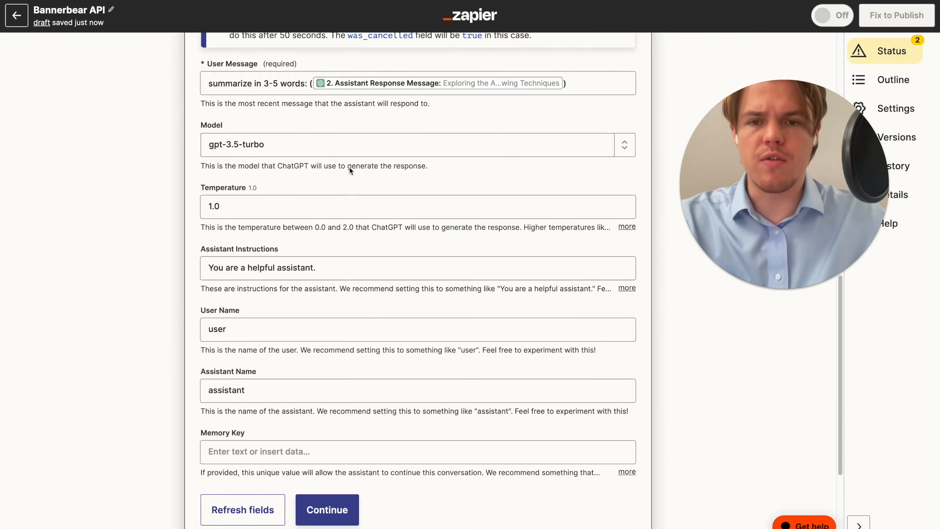
left_click(324, 451)
type("sum2421141")
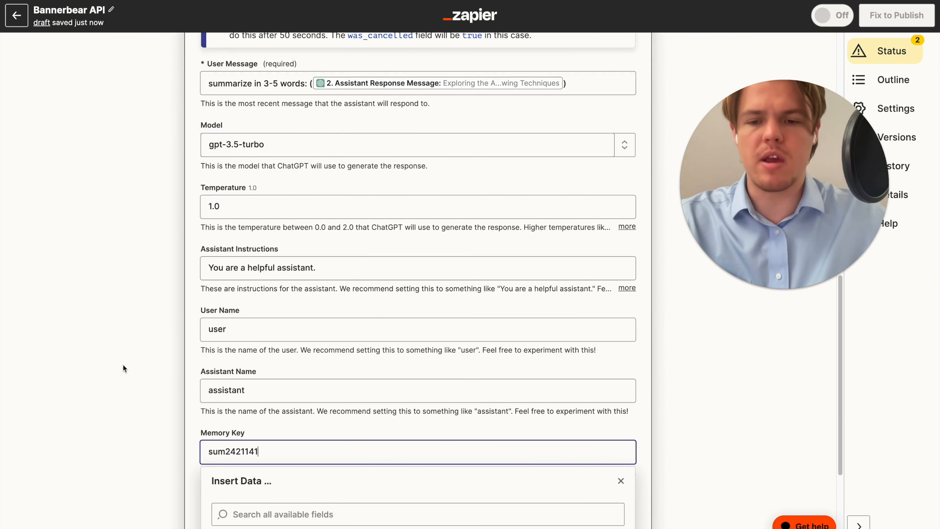
left_click(129, 363)
scroll(146, 345, "up", 2)
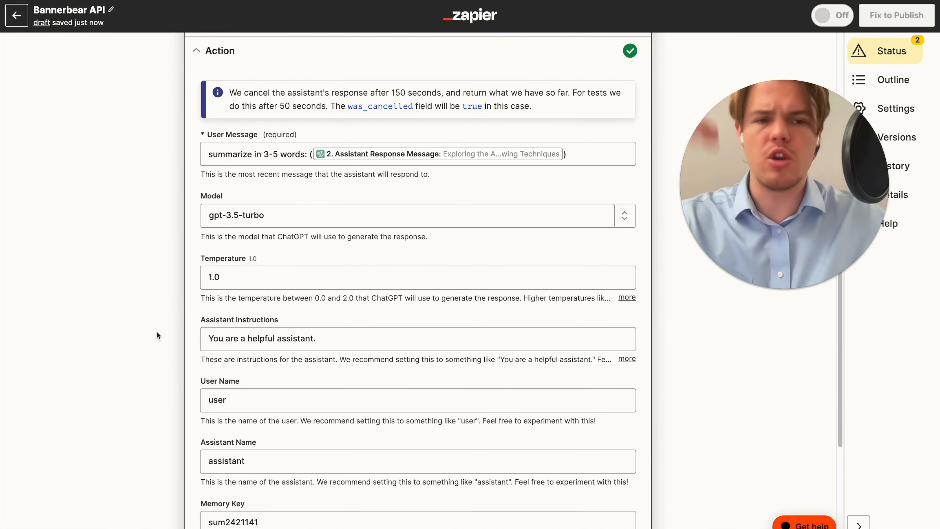
- Test the summarizing ChatGPT action and check the assistant's response content
scroll(158, 331, "down", 3)
left_click(323, 478)
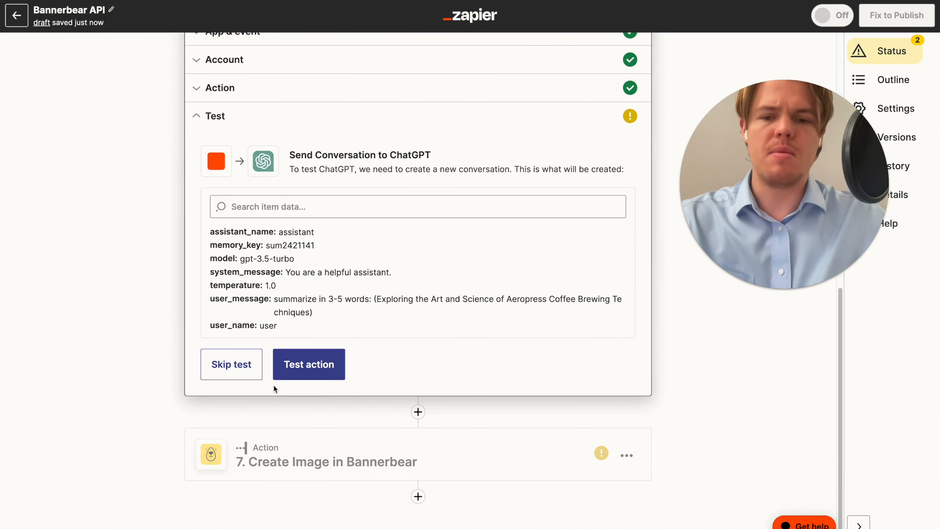
left_click(310, 373)
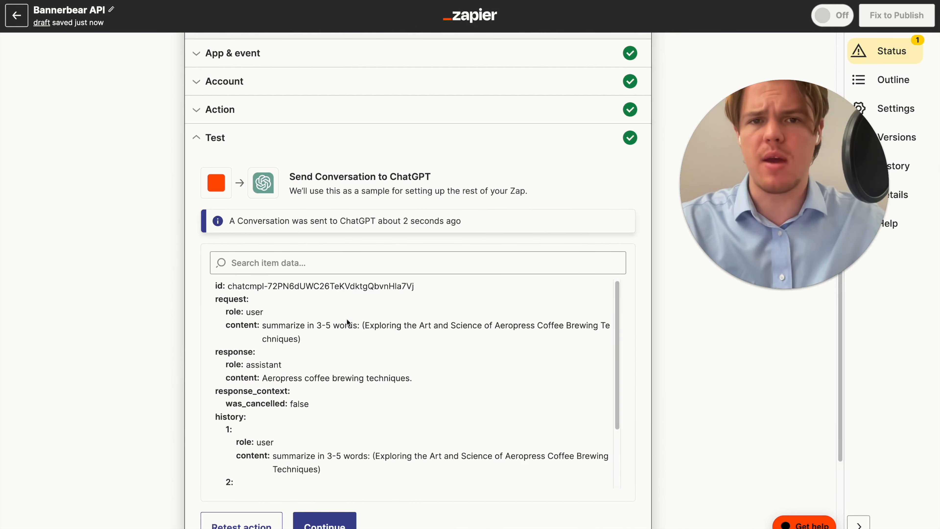
scroll(349, 337, "down", 1)
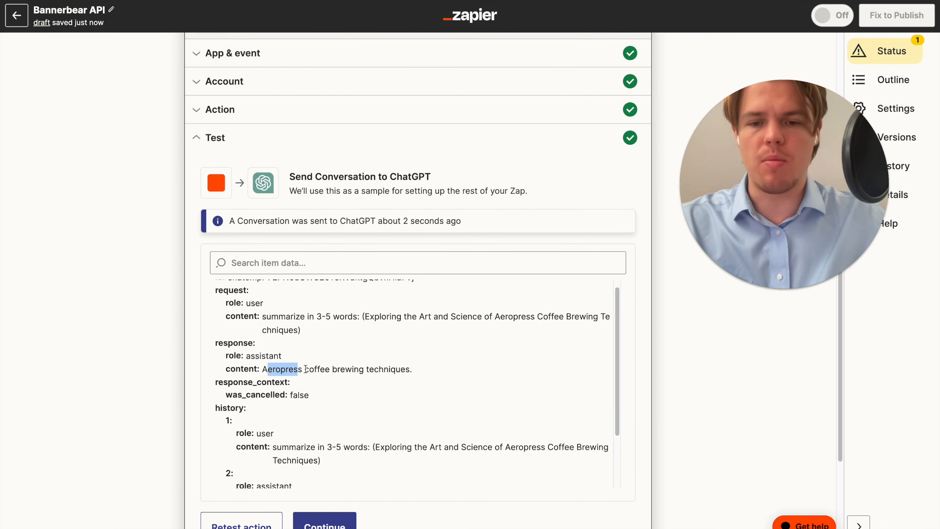
left_click(402, 368)
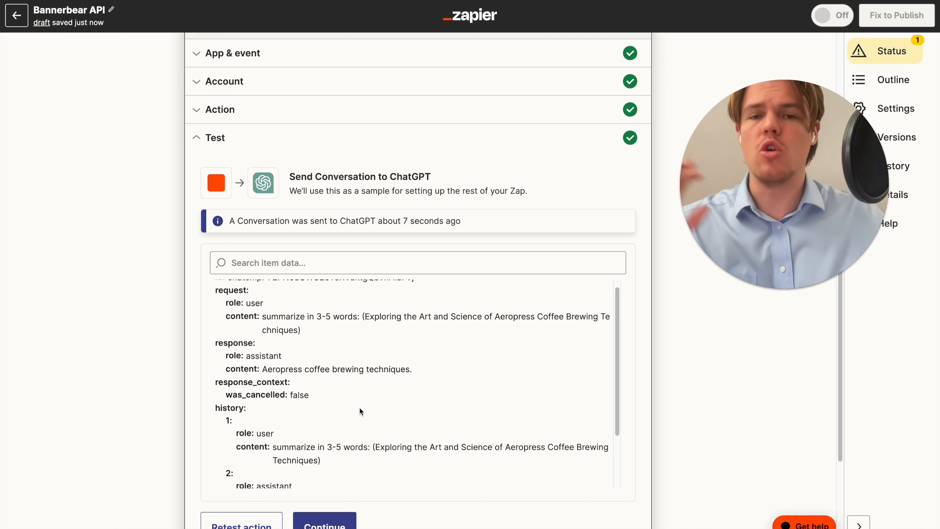
- Change the conversation's memory key to "sum2421144" and retest the ChatGPT action
left_click(284, 111)
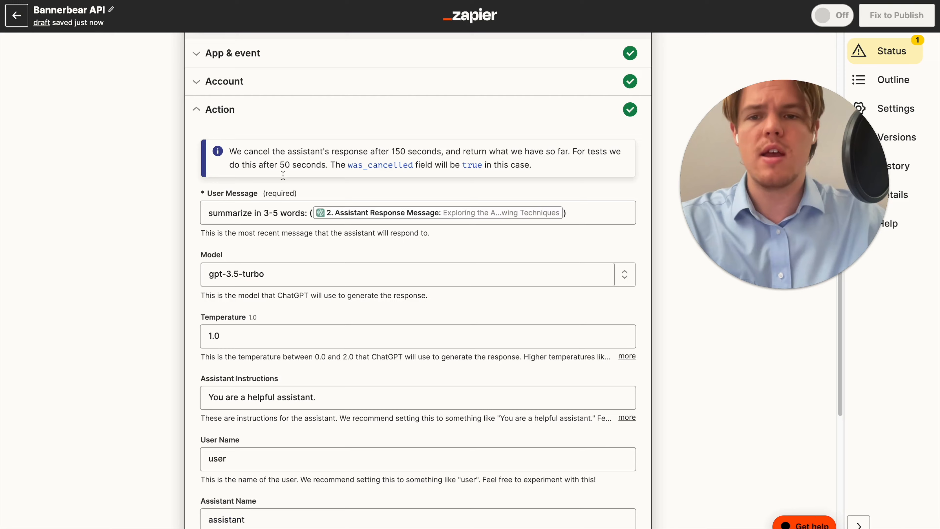
scroll(283, 175, "down", 3)
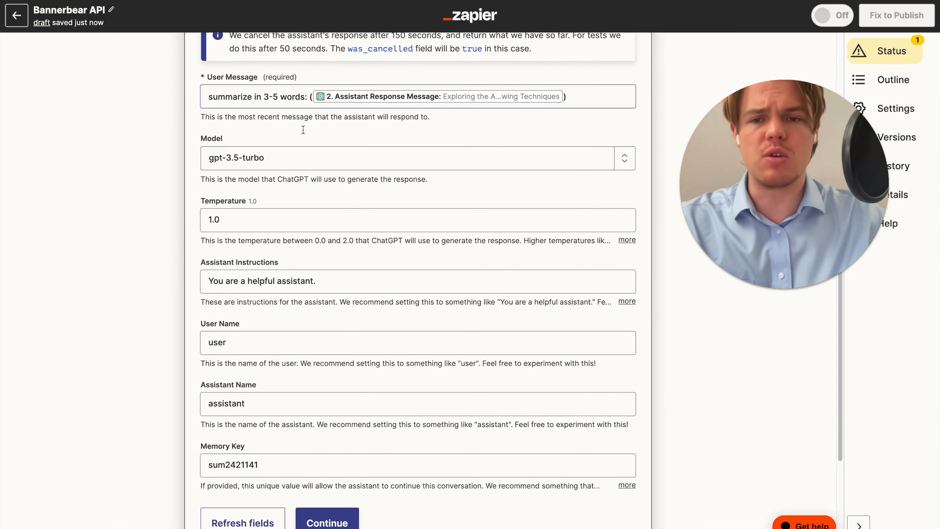
scroll(303, 129, "down", 3)
left_click(283, 356)
key("BackSpace")
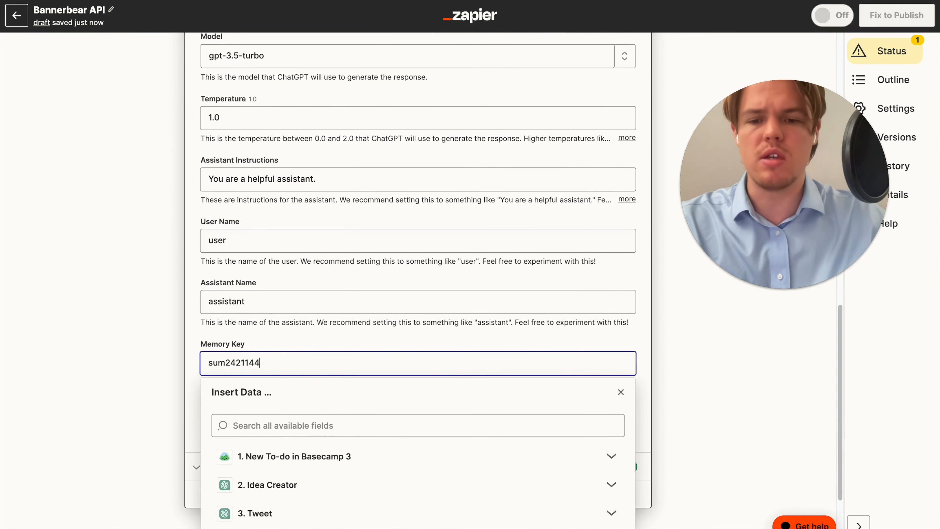
type("4")
left_click(84, 359)
left_click(327, 427)
left_click(250, 339)
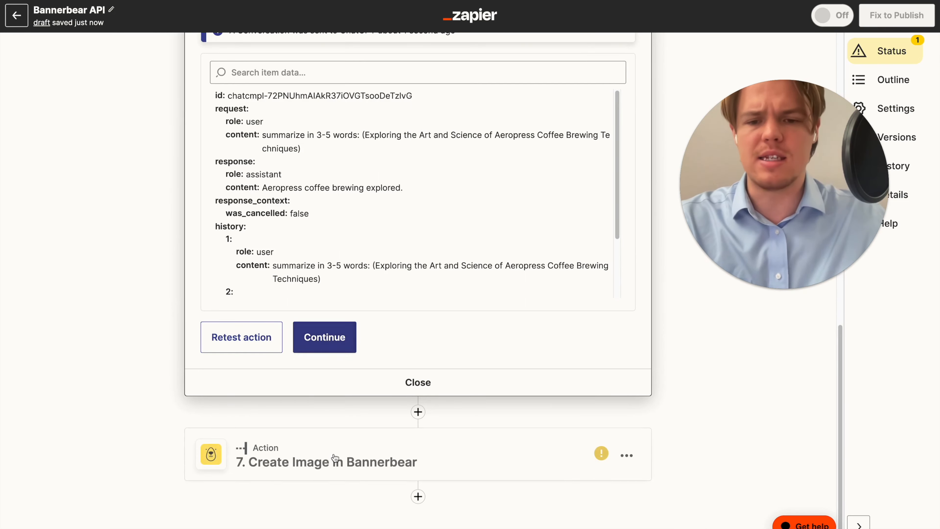
- Choose the News Announcement with Photo template in the Bannerbear Create Image action and look through its modification fields
left_click(317, 337)
left_click(273, 399)
scroll(372, 321, "down", 12)
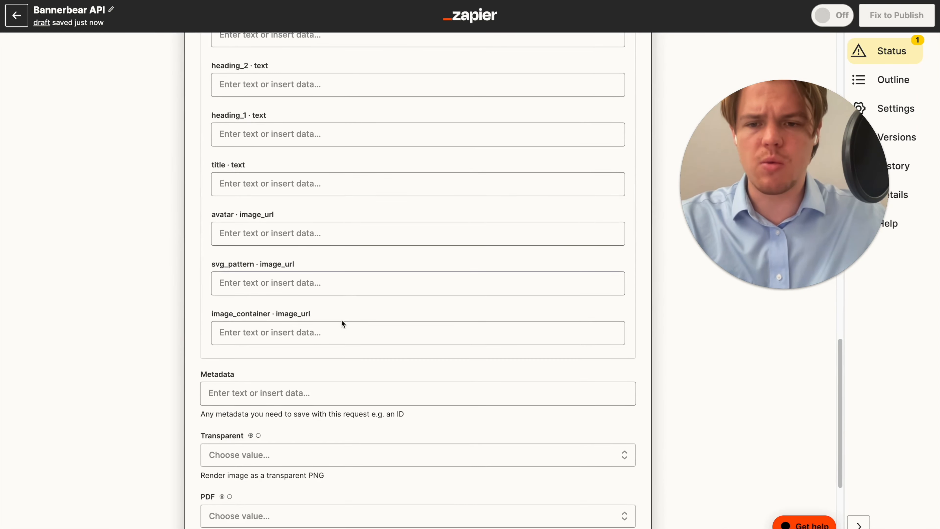
scroll(338, 331, "up", 10)
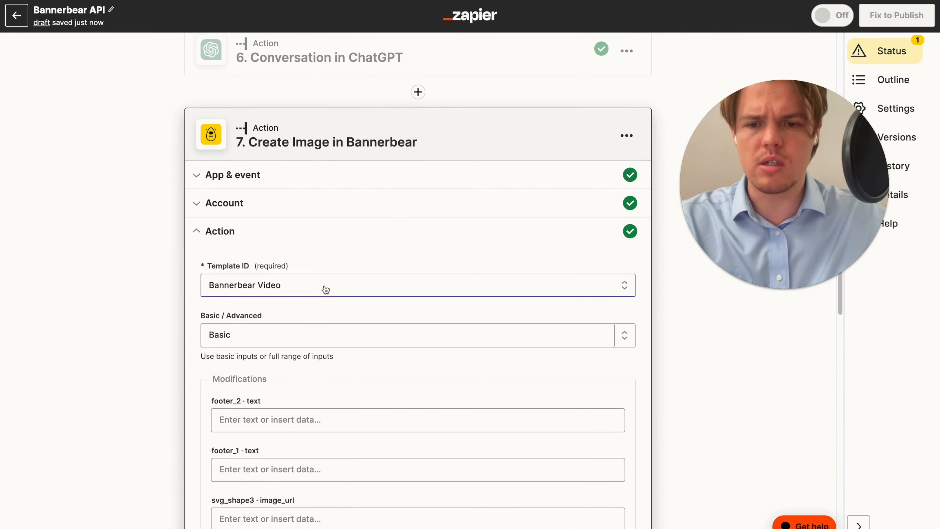
left_click(323, 285)
left_click(338, 236)
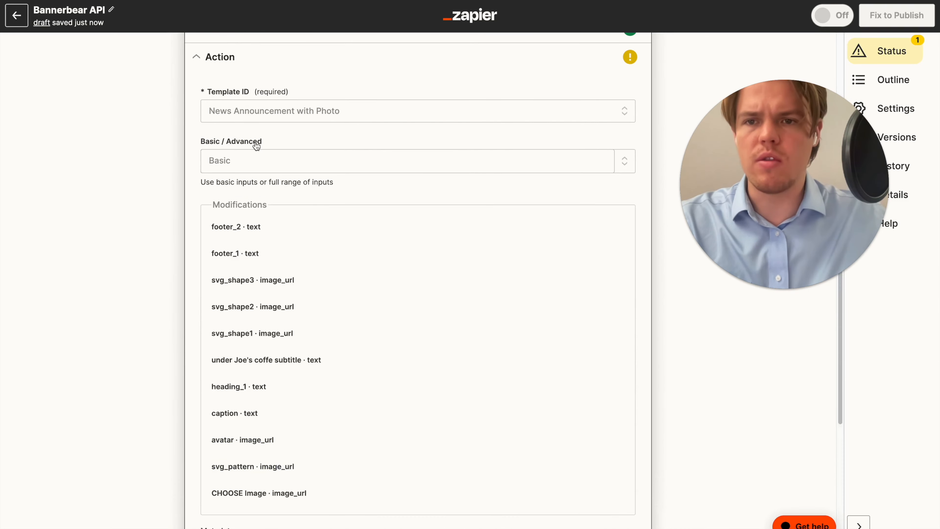
scroll(258, 199, "down", 5)
scroll(221, 223, "down", 5)
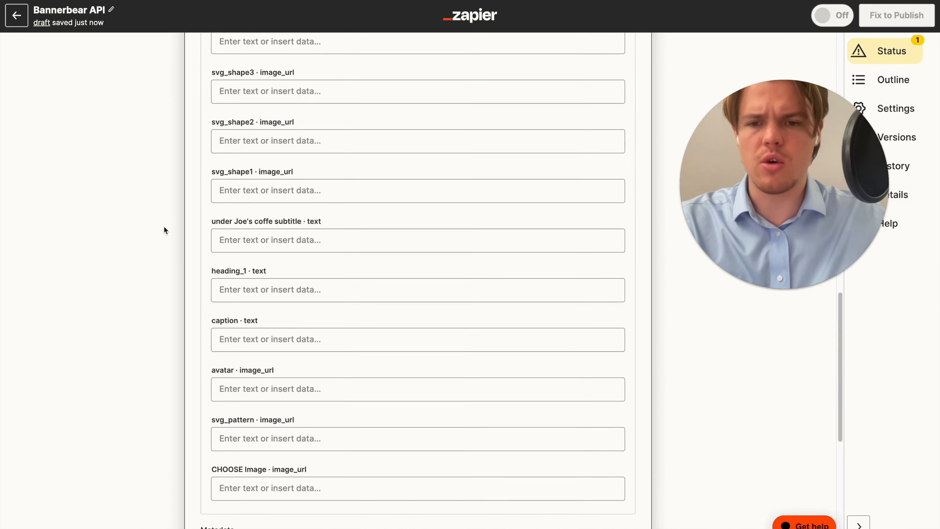
scroll(218, 237, "up", 6)
scroll(269, 184, "up", 7)
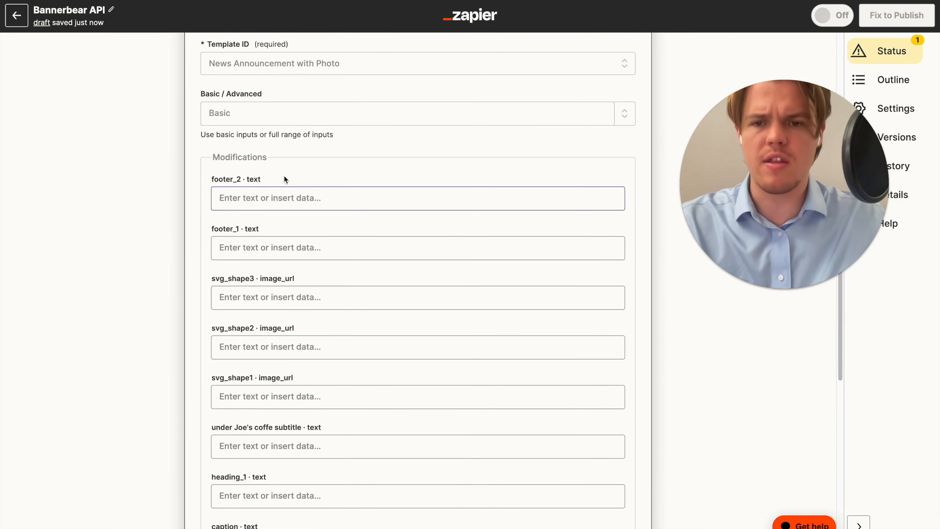
scroll(168, 231, "down", 10)
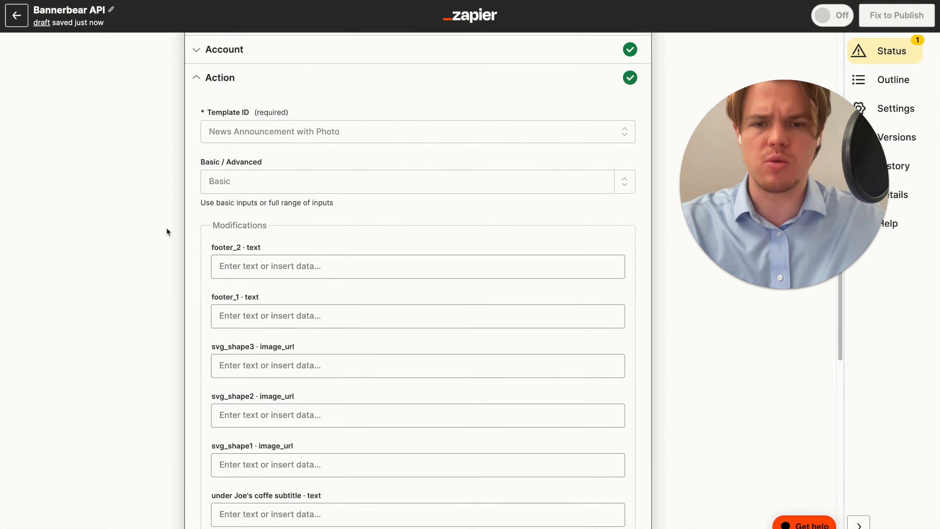
- Fill the template's CHOOSE Image field with the Image URL from the DALL·E image generation step
scroll(192, 226, "down", 2)
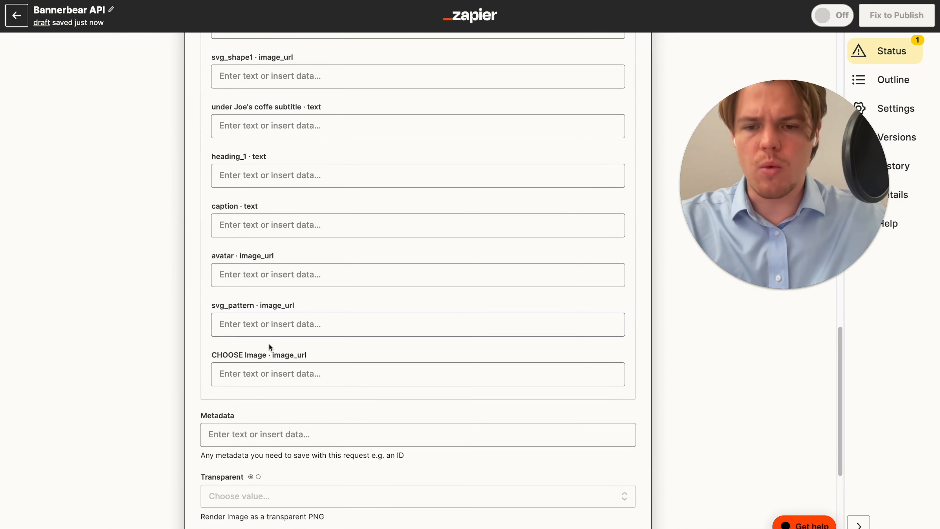
scroll(244, 369, "down", 5)
left_click(364, 348)
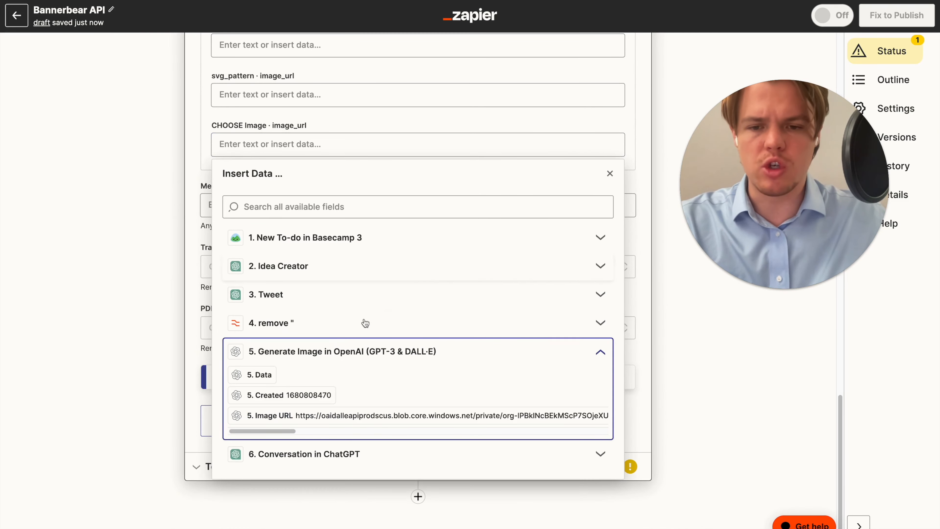
left_click(369, 418)
- Fill the "under Joe's coffe subtitle" field with the Assistant Response Message from step 6, Conversation in ChatGPT
scroll(188, 253, "up", 9)
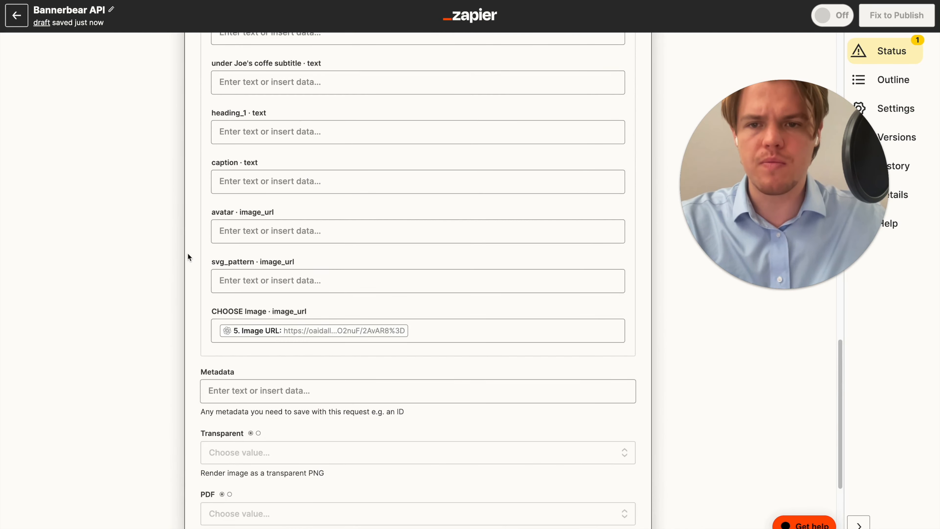
left_click(285, 219)
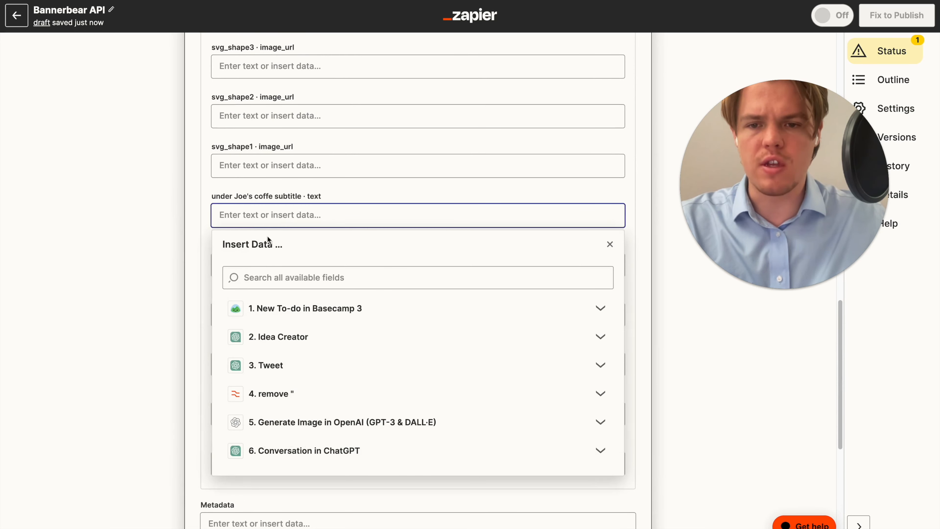
left_click(315, 451)
scroll(315, 377, "down", 5)
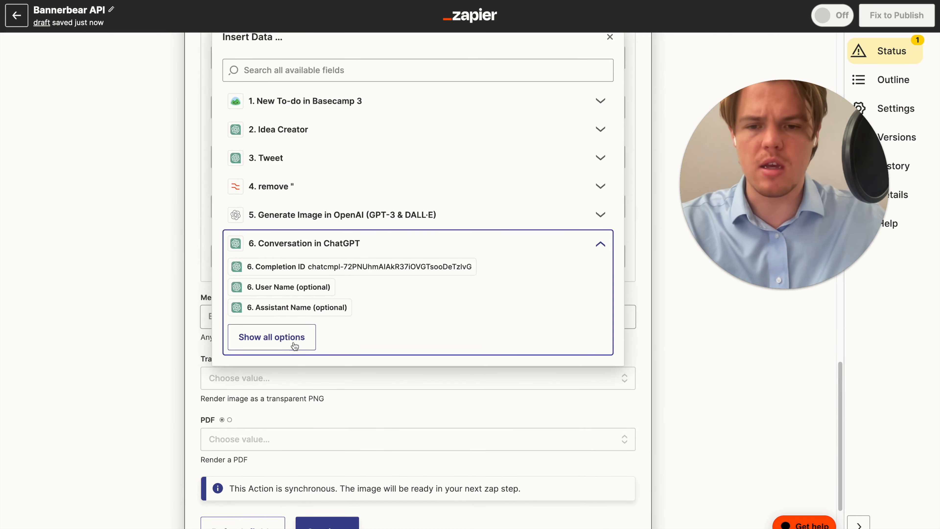
left_click(281, 338)
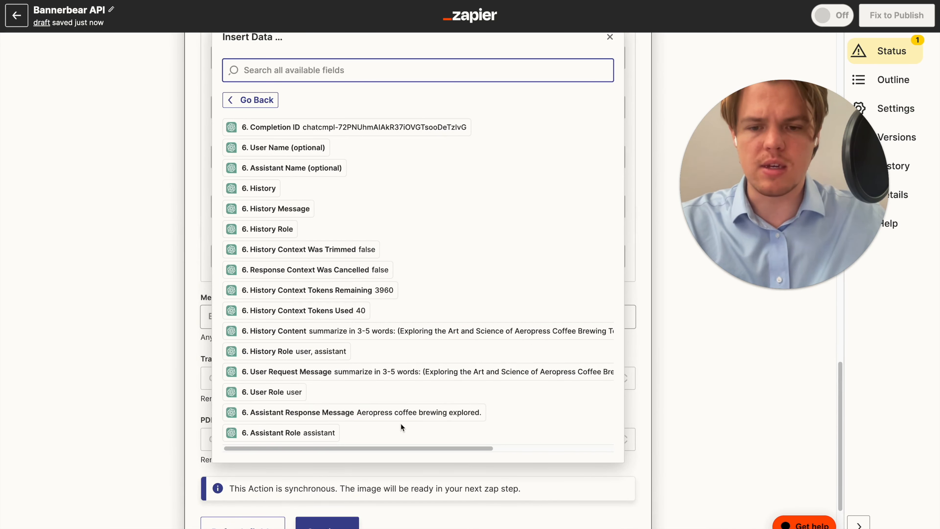
left_click(394, 417)
left_click(147, 277)
scroll(147, 277, "up", 3)
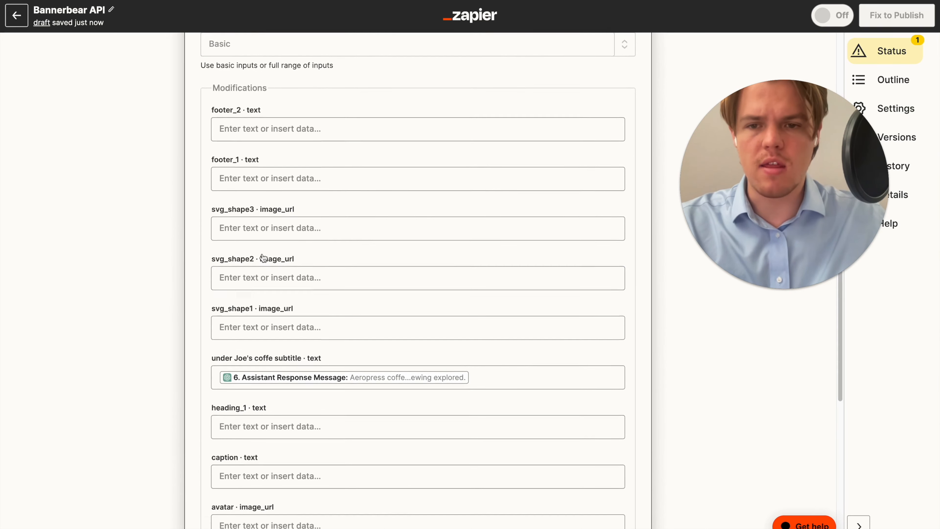
scroll(269, 255, "up", 2)
scroll(272, 256, "down", 3)
left_click(276, 265)
scroll(274, 333, "down", 2)
left_click(269, 394)
scroll(146, 340, "down", 6)
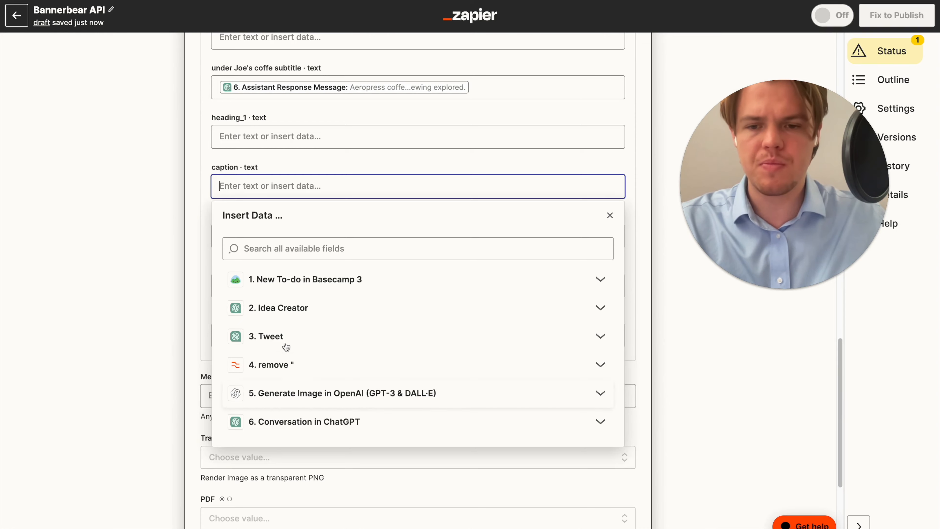
left_click(288, 336)
left_click(285, 428)
scroll(333, 396, "down", 1)
scroll(370, 407, "down", 3)
scroll(416, 433, "down", 3)
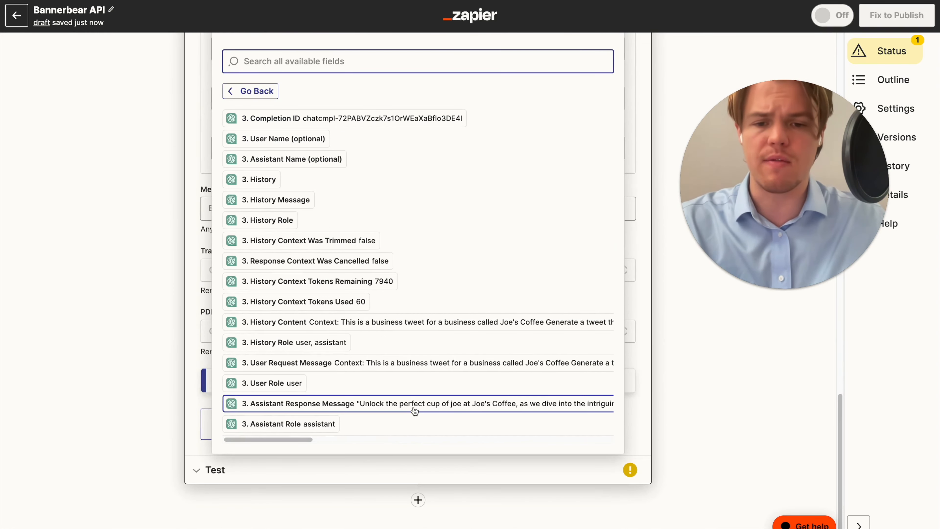
left_click(118, 255)
- Fill the caption text field with the Output of step 4, remove "
scroll(270, 163, "up", 4)
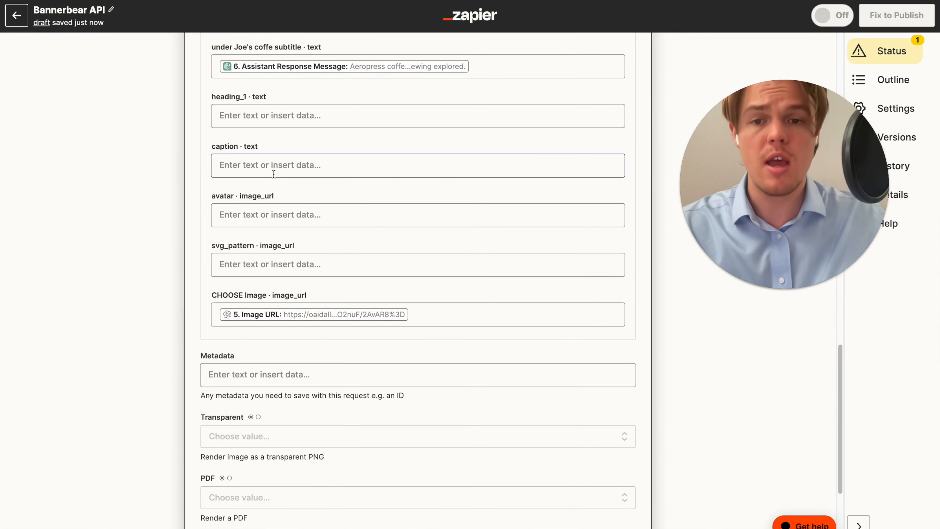
left_click(274, 174)
scroll(322, 292, "down", 2)
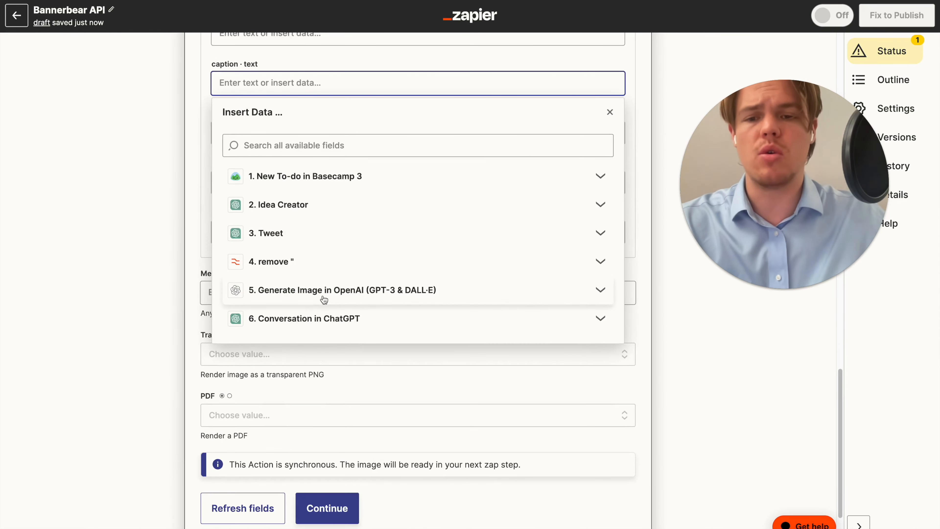
left_click(328, 265)
left_click(338, 310)
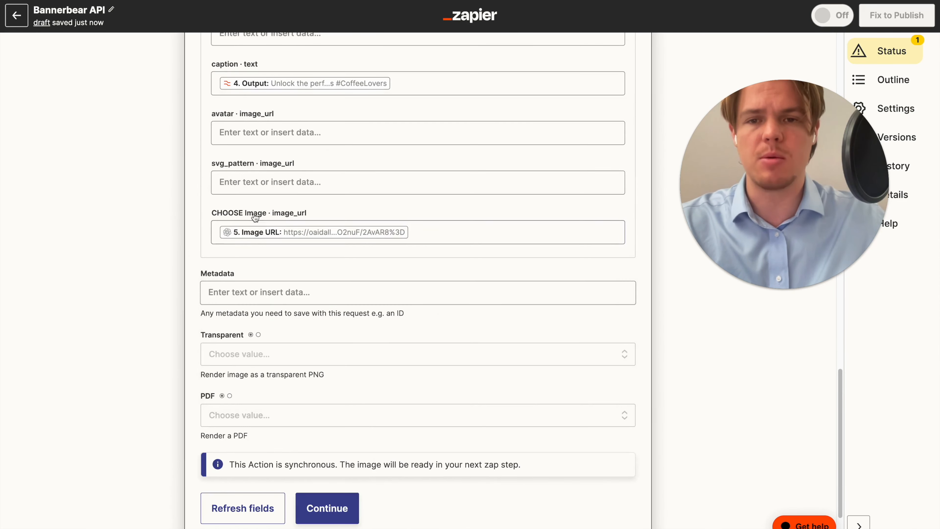
- Finish the Bannerbear action's setup, test it, and select the resulting image_url_jpg link
scroll(256, 217, "up", 10)
scroll(342, 281, "down", 12)
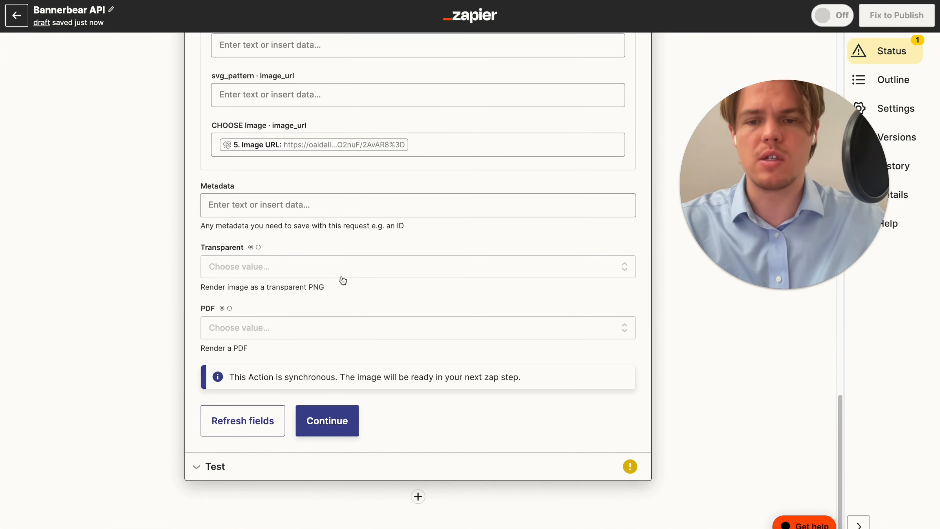
left_click(342, 419)
left_click(296, 442)
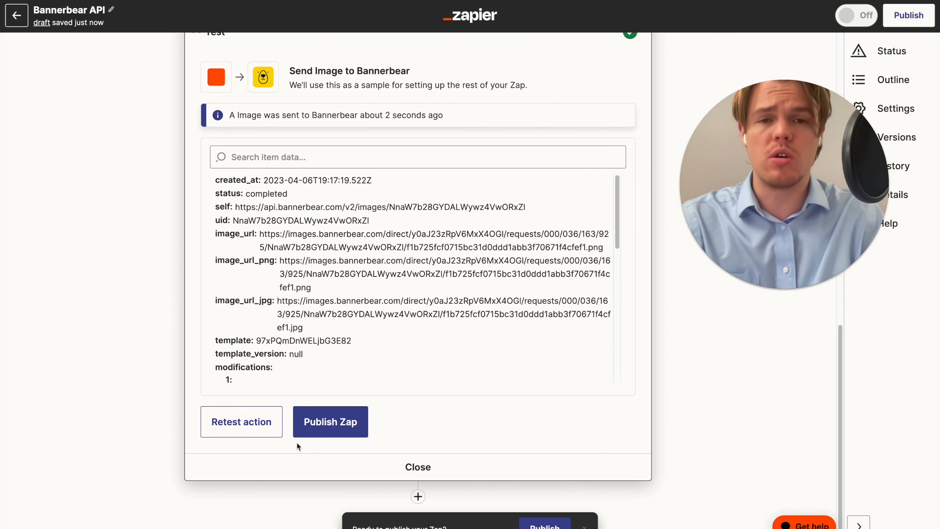
triple_click(358, 313)
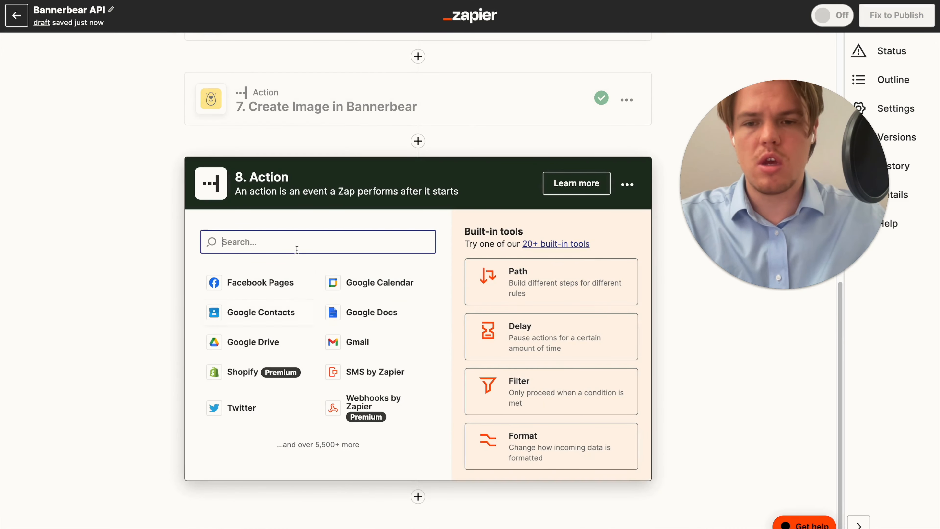
- Search the apps for "twi" and choose Twitter as the app for step 8
type("ee")
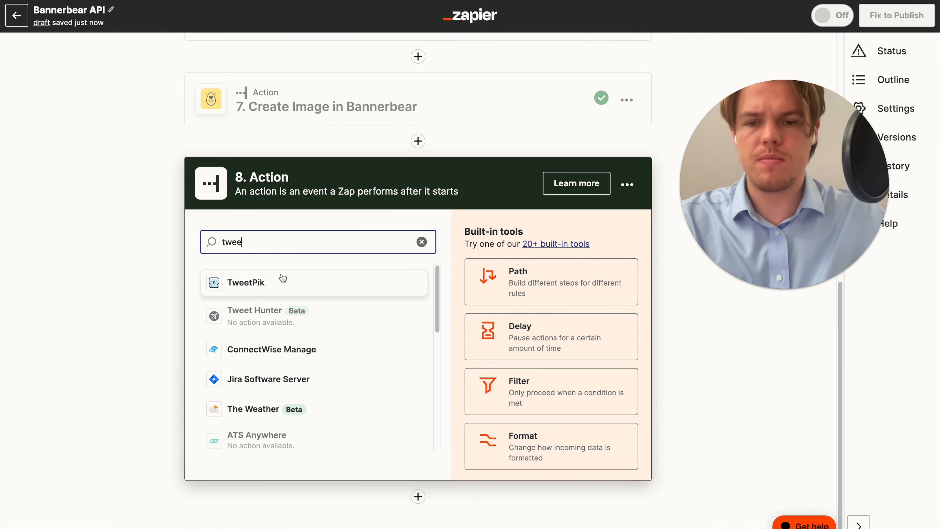
key("BackSpace")
type("i")
key("BackSpace")
key("BackSpace")
key("BackSpace")
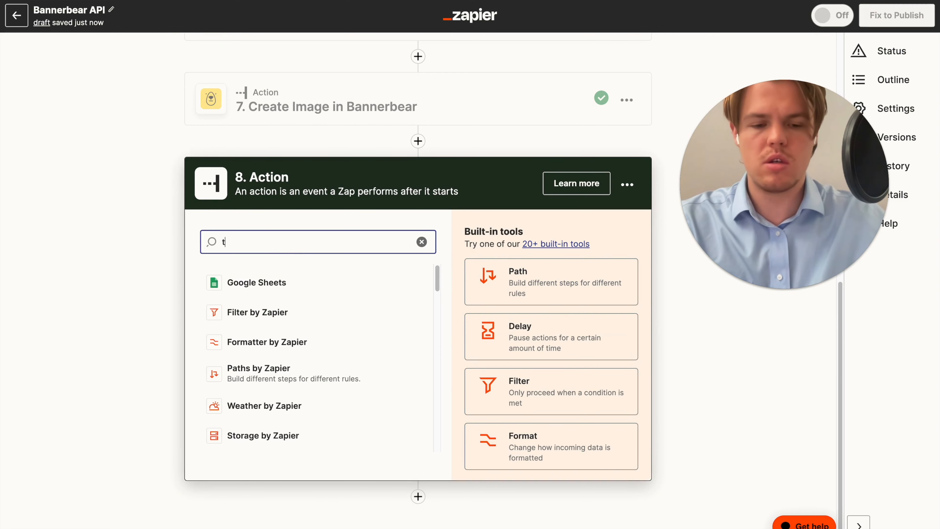
type("ti")
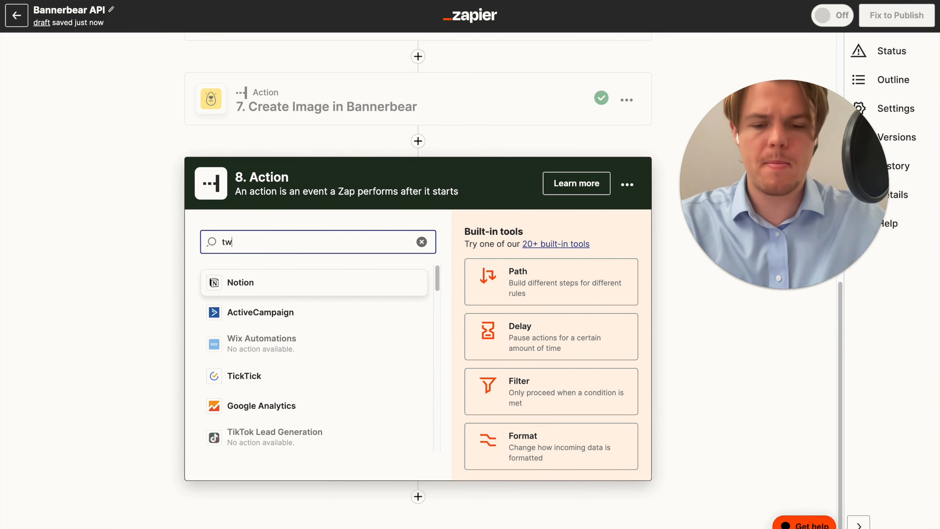
type("i")
left_click(251, 283)
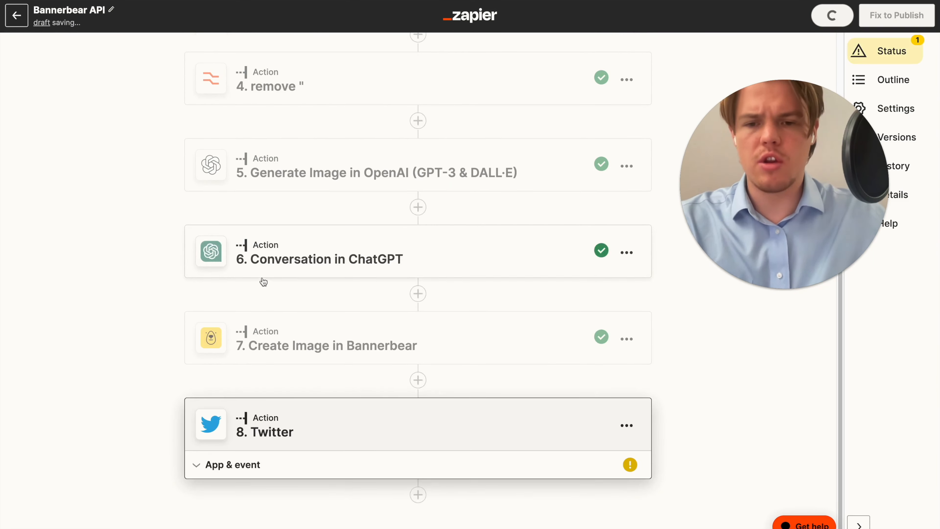
- Set the Twitter action's event to Create Tweet and accept the connected account
left_click(304, 391)
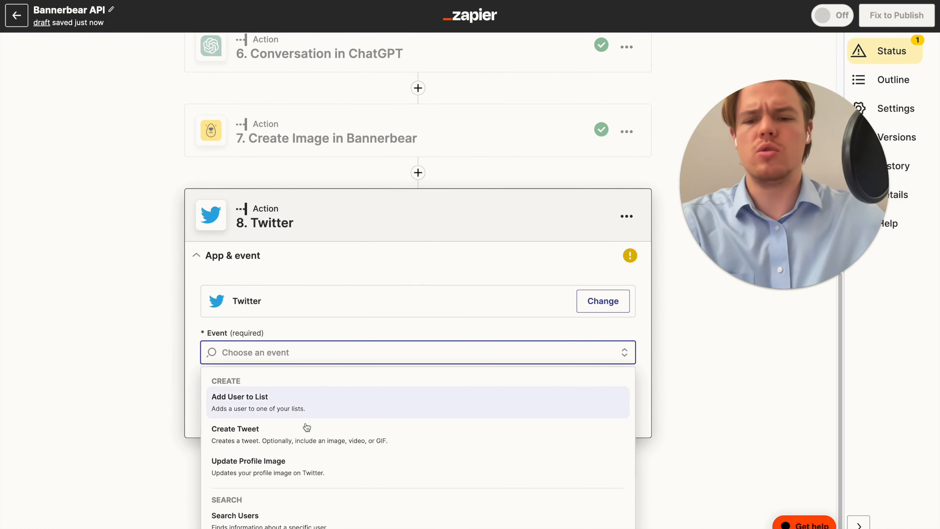
left_click(311, 433)
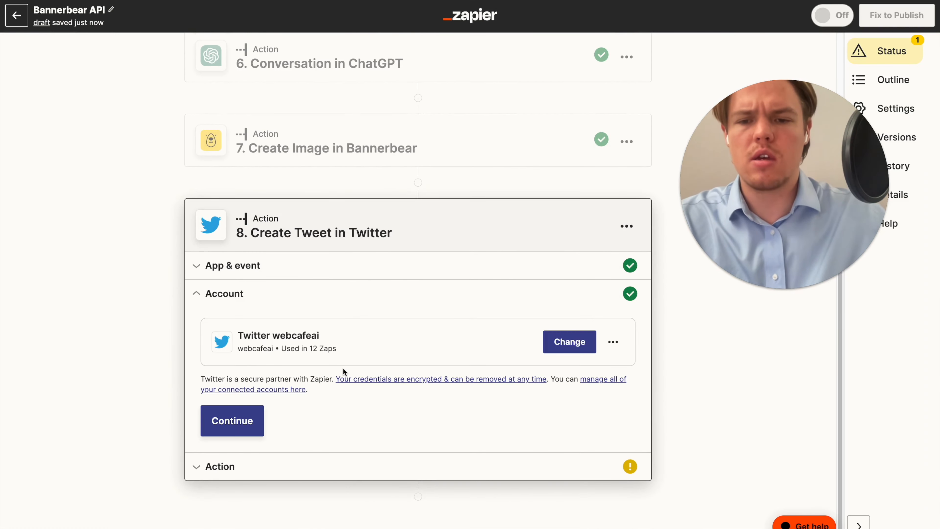
left_click(246, 422)
- Fill the tweet's Message field with the Output of step 4, remove "
left_click(318, 267)
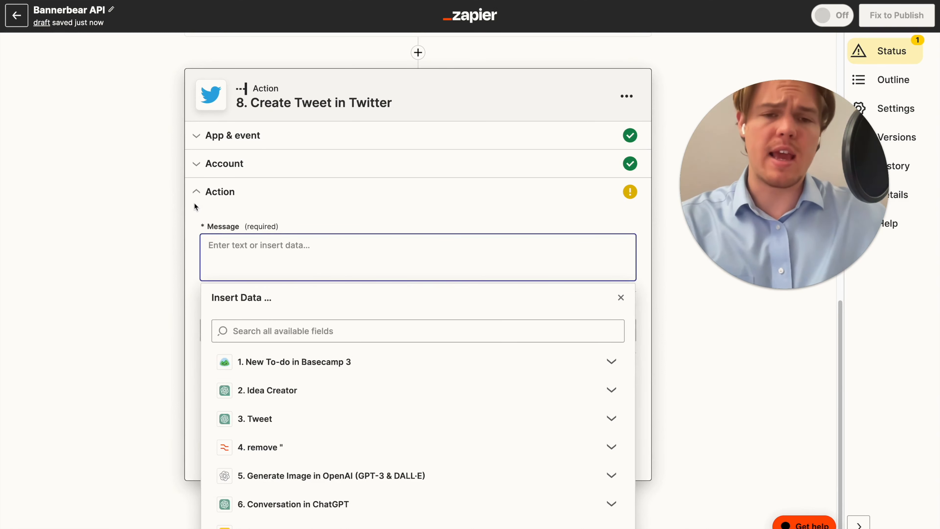
scroll(185, 230, "down", 1)
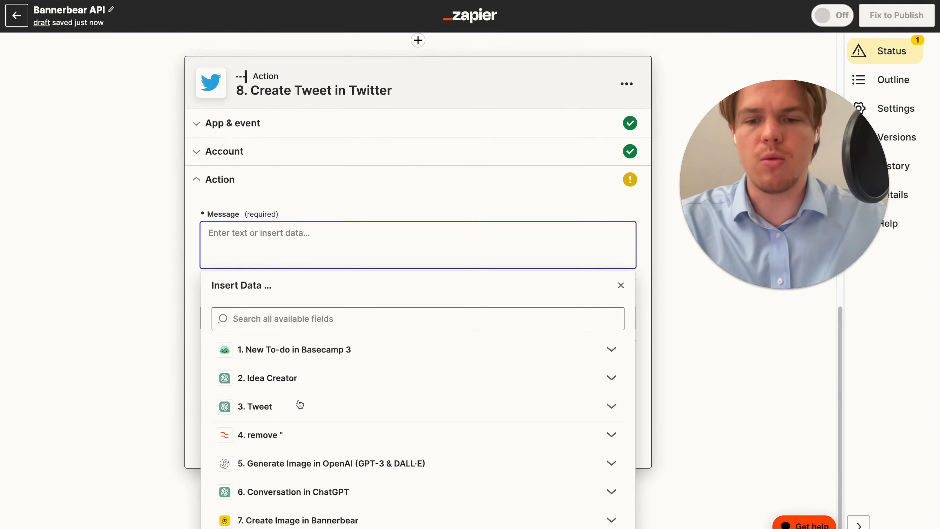
left_click(369, 438)
scroll(374, 456, "down", 2)
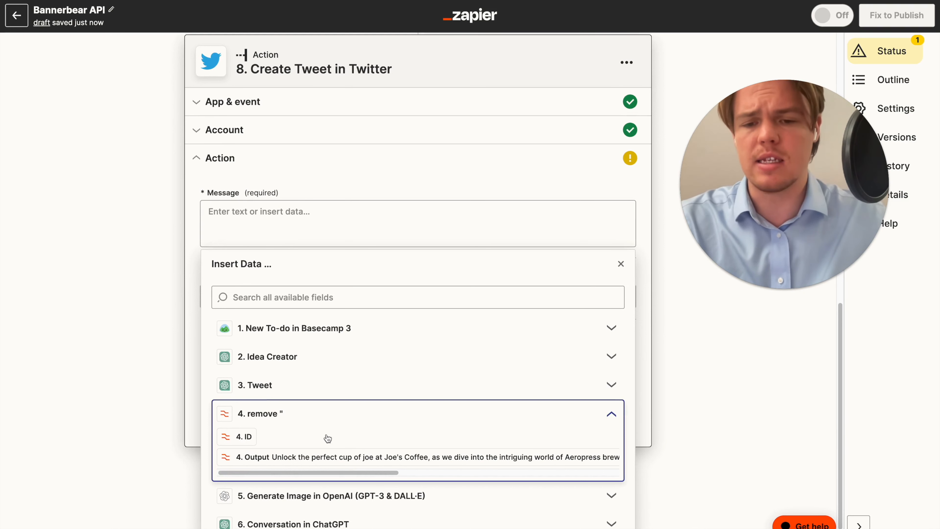
scroll(332, 445, "down", 2)
left_click(399, 429)
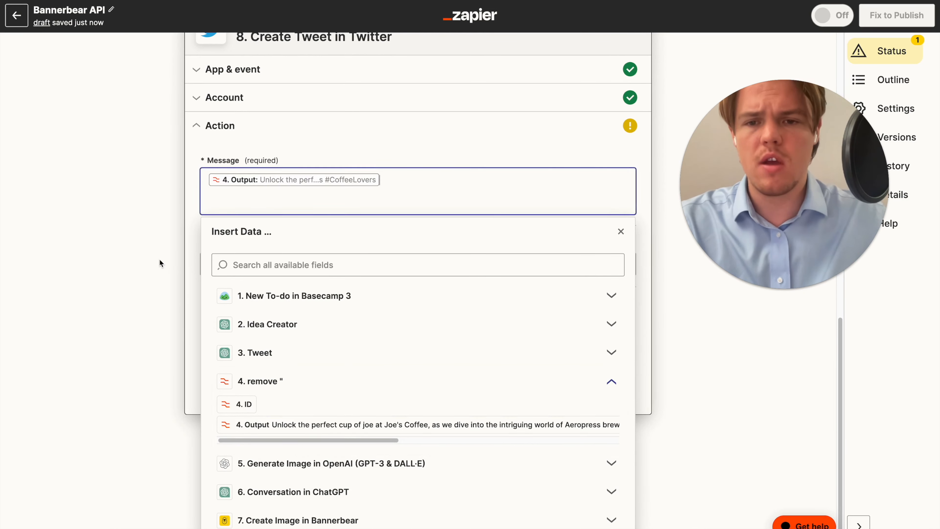
left_click(160, 258)
left_click(296, 222)
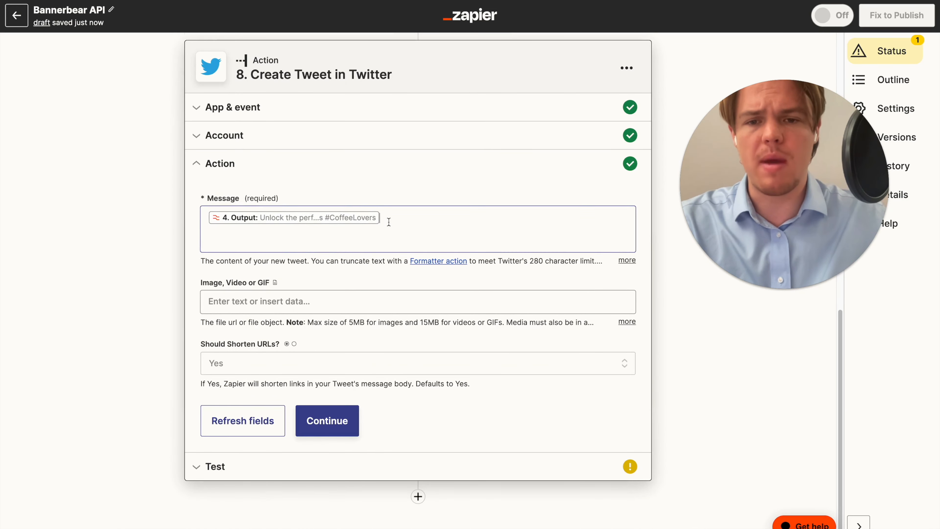
key("Escape")
left_click(430, 218)
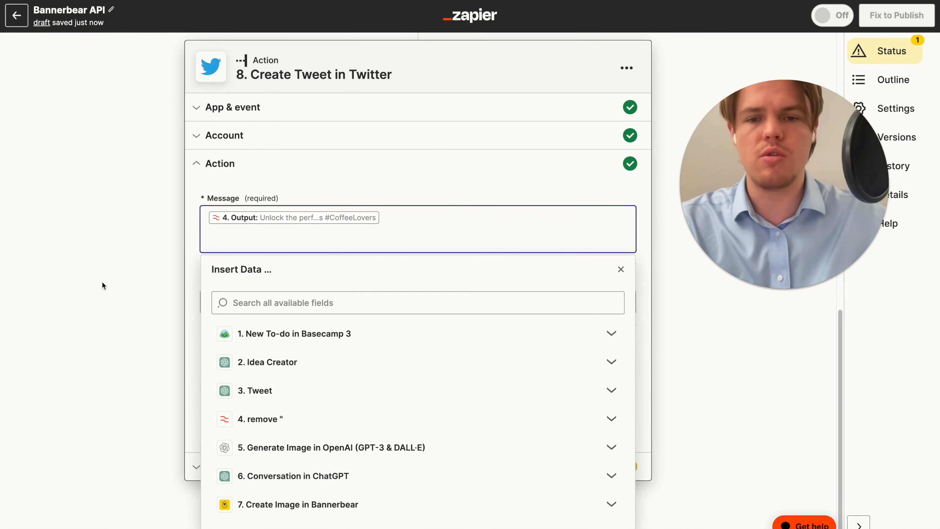
- Attach step 7's Bannerbear Image Url Jpg as the tweet's media and proceed to the Twitter action's test
key("Tab")
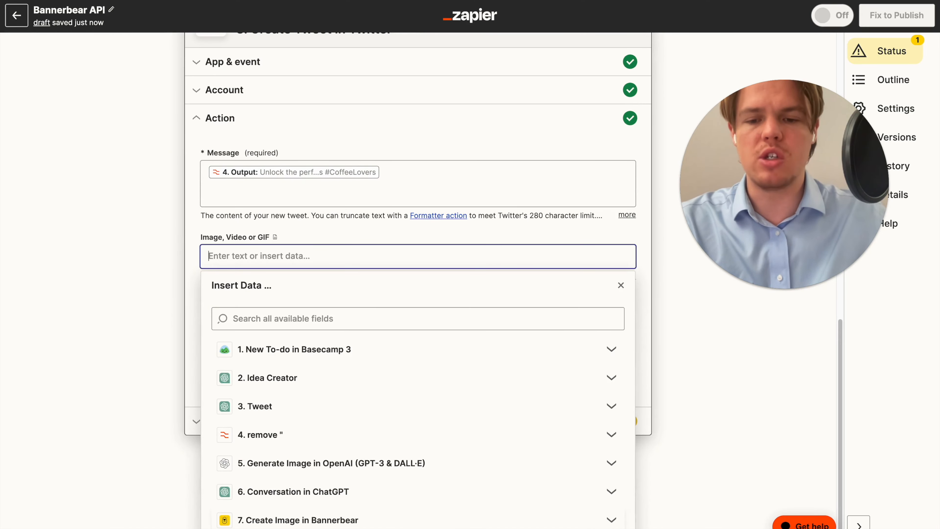
left_click(346, 519)
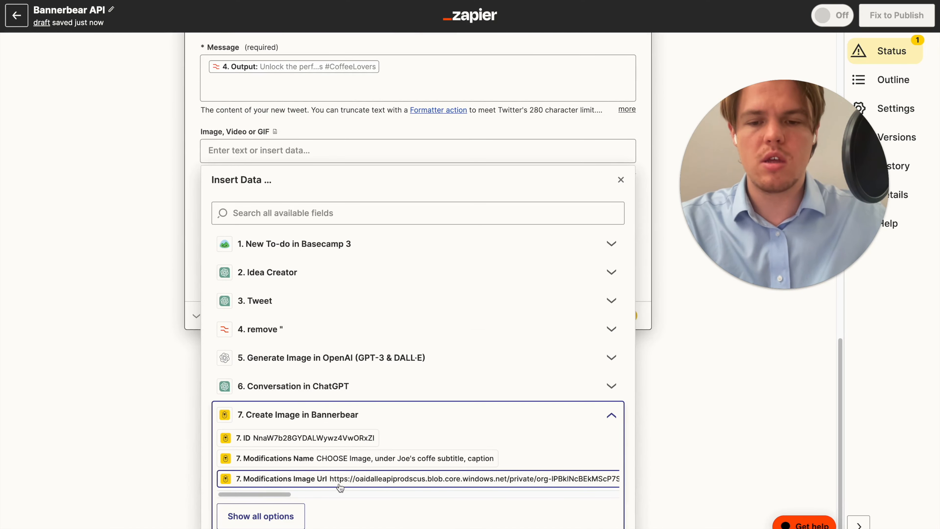
left_click(255, 516)
scroll(333, 504, "down", 5)
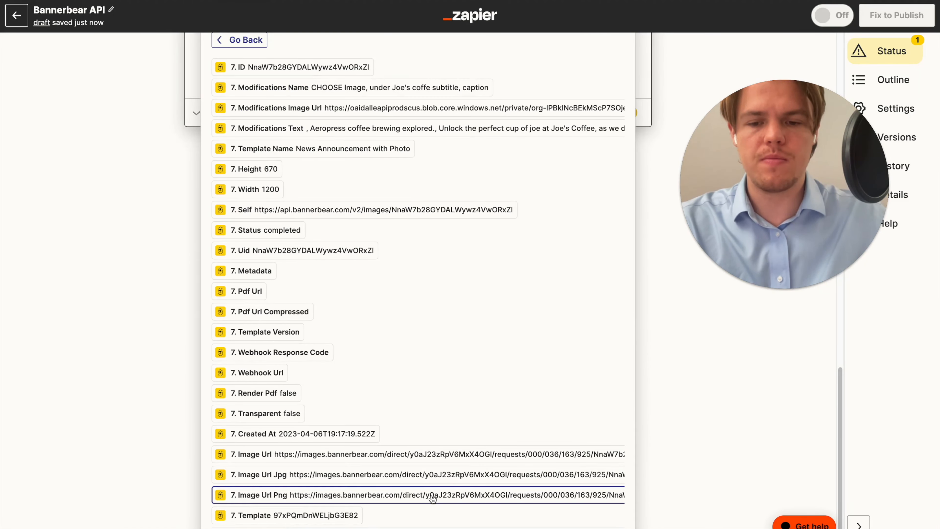
left_click(439, 482)
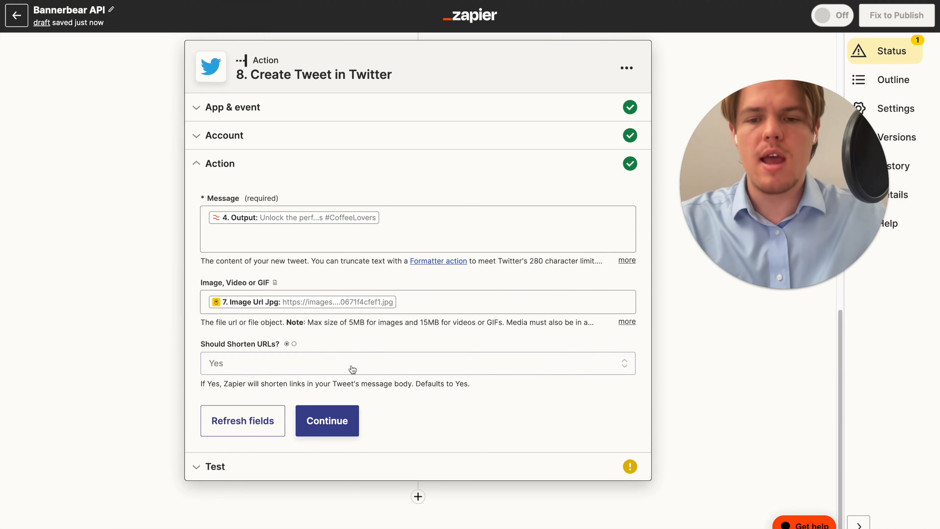
left_click(325, 420)
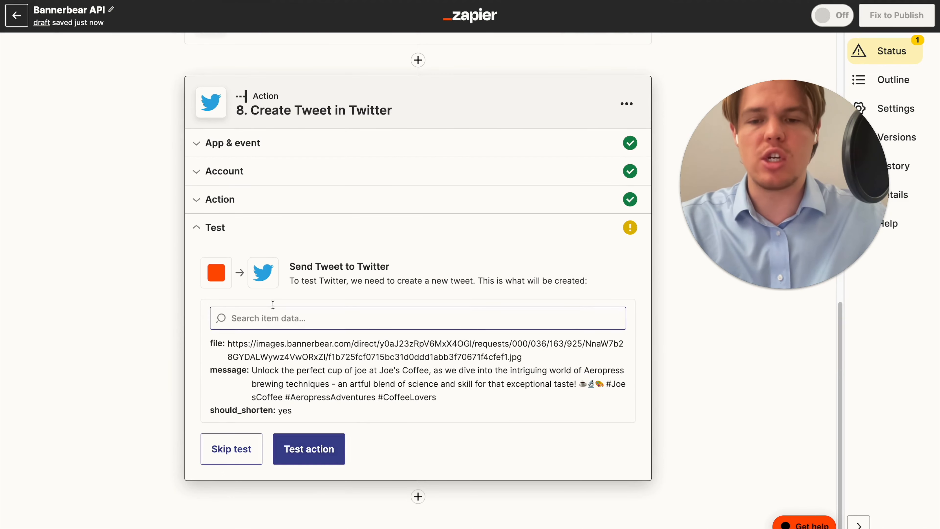
- Review the tweet's Message and image mappings and open the New To-do in Basecamp 3 trigger
left_click(300, 212)
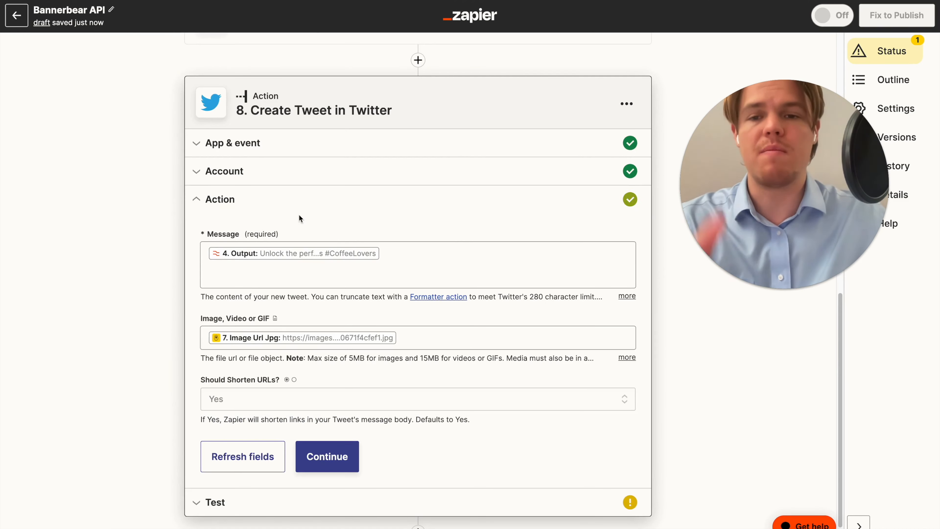
left_click(155, 272)
scroll(315, 203, "up", 10)
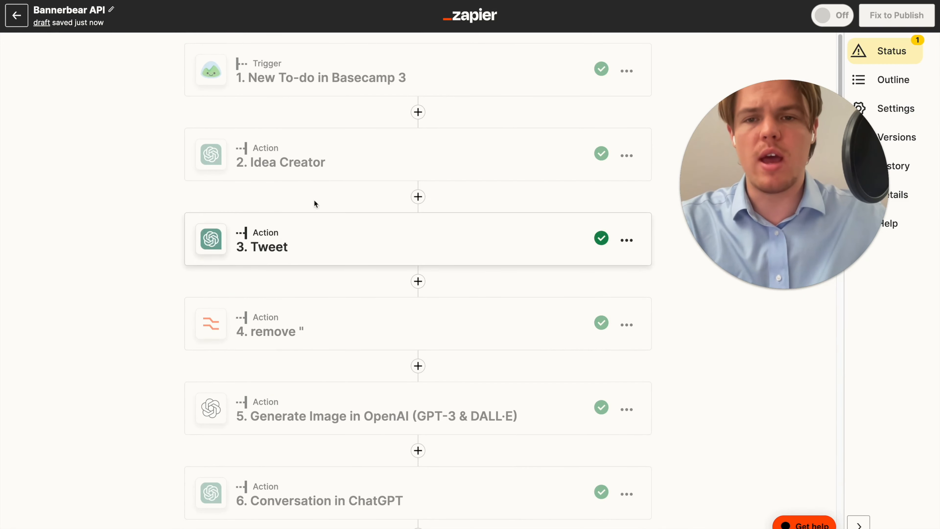
left_click(322, 73)
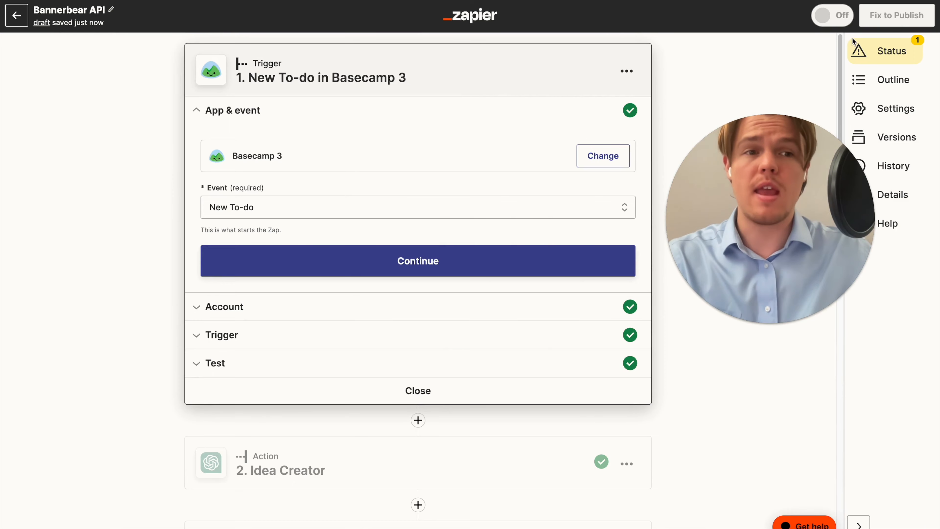
- Skip the test of the Create Tweet in Twitter action, then publish the Zap and turn it on
scroll(481, 173, "down", 10)
left_click(428, 459)
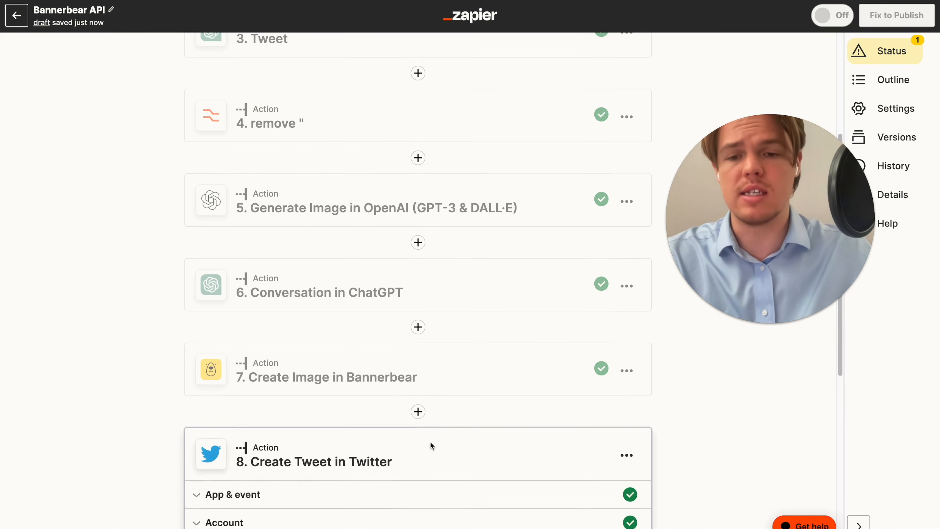
left_click(256, 455)
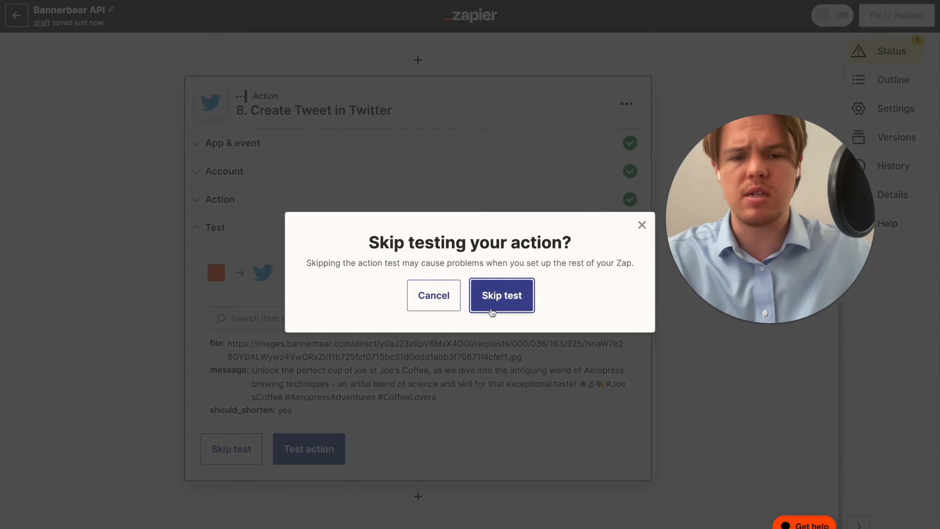
left_click(502, 296)
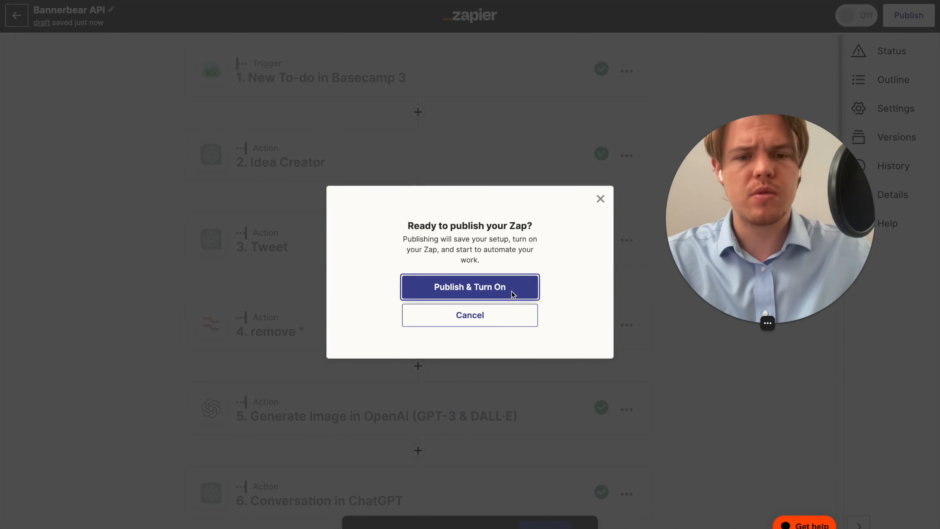
left_click(510, 292)
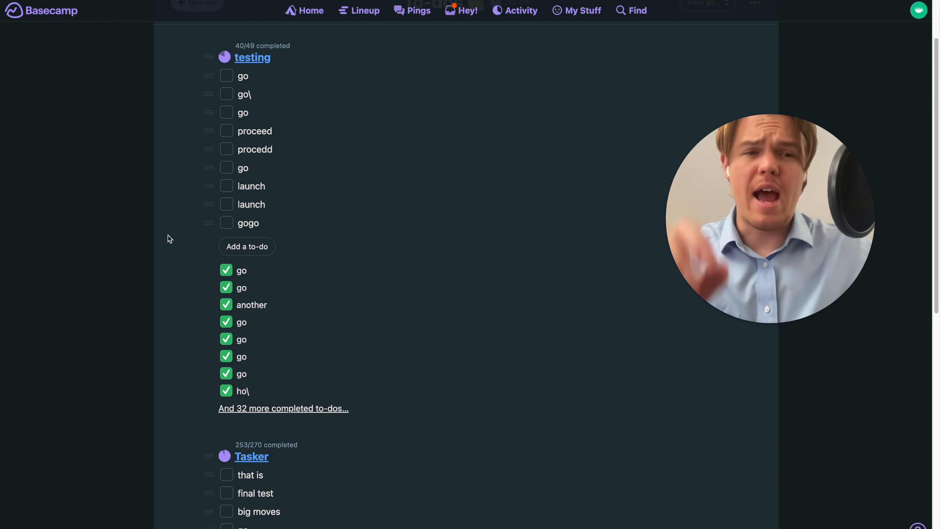
- Switch to Basecamp and add a to-do named "fajfajhfhjak" to the testing list
scroll(170, 237, "up", 2)
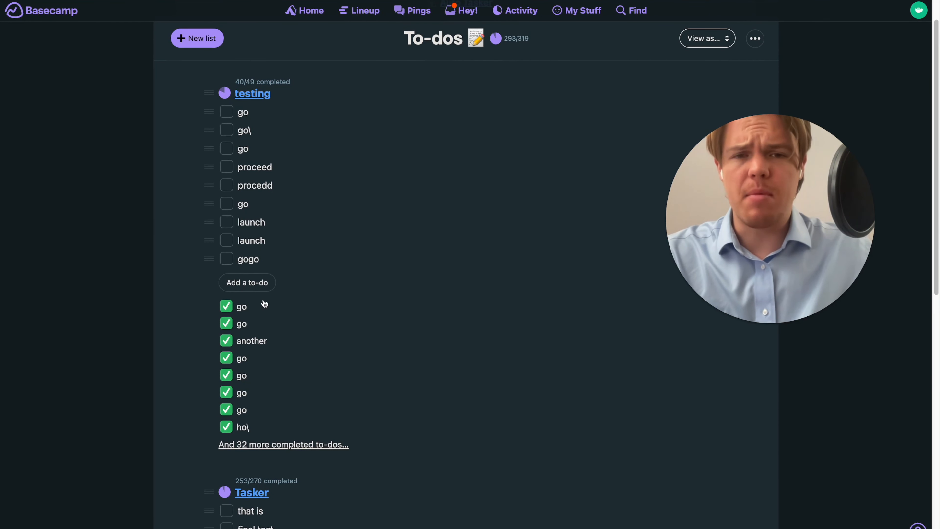
left_click(260, 282)
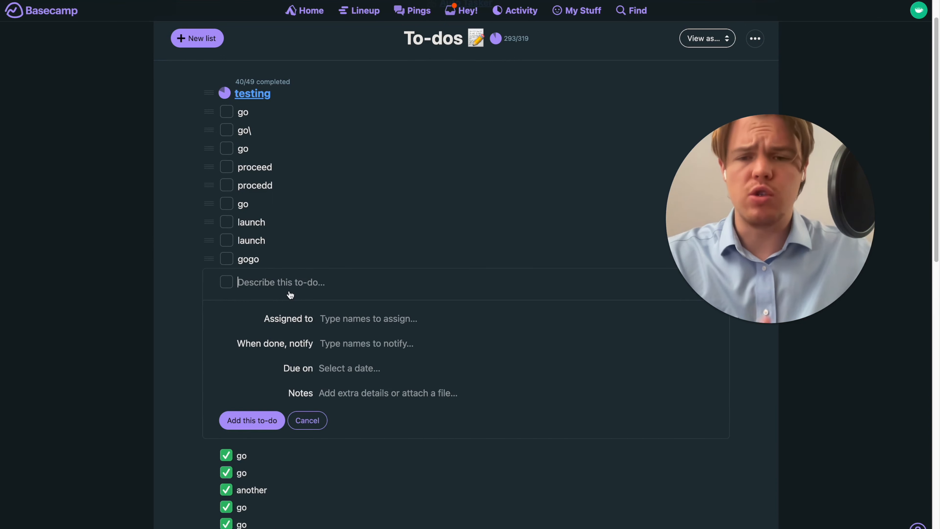
type("fajfajhfhjak")
key("Return")
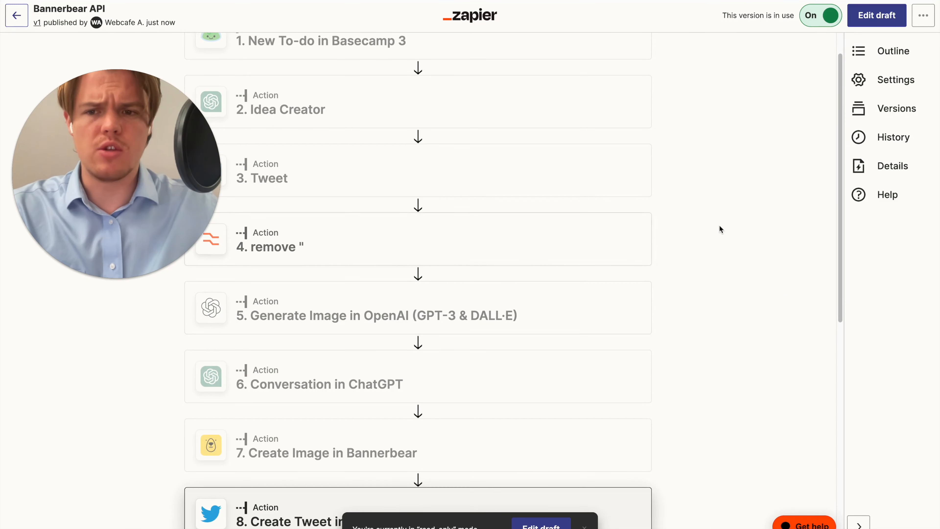
- Open the Bannerbear API run in Zapier's Zap history and examine the input data of its Basecamp and ChatGPT steps
left_click(912, 131)
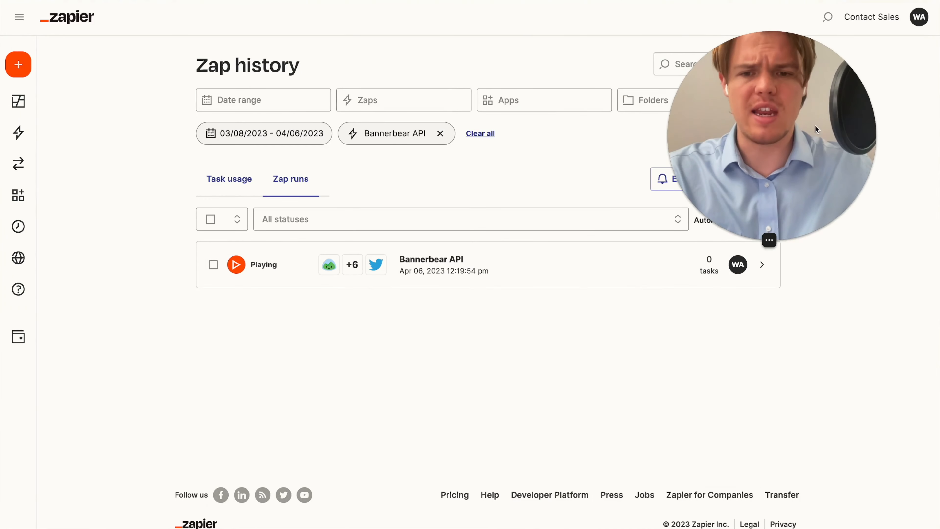
left_click(434, 263)
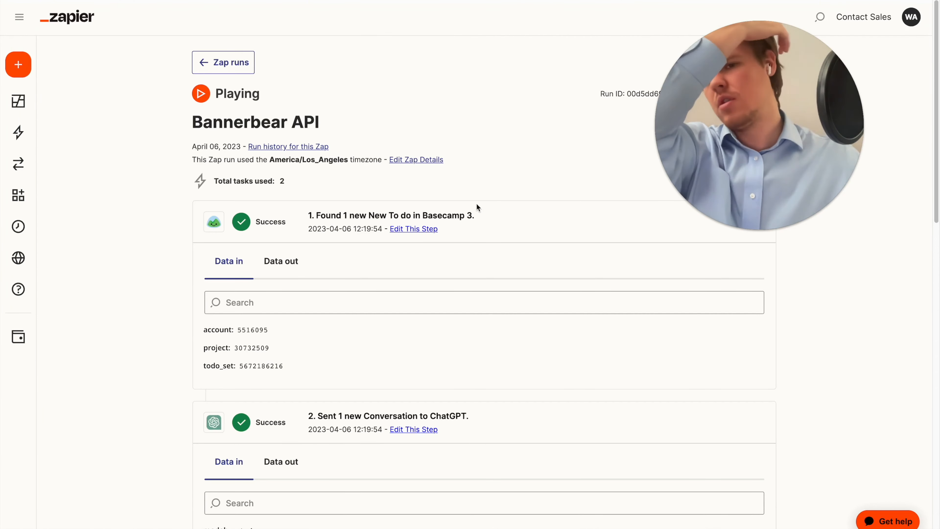
scroll(361, 192, "down", 5)
scroll(333, 177, "down", 10)
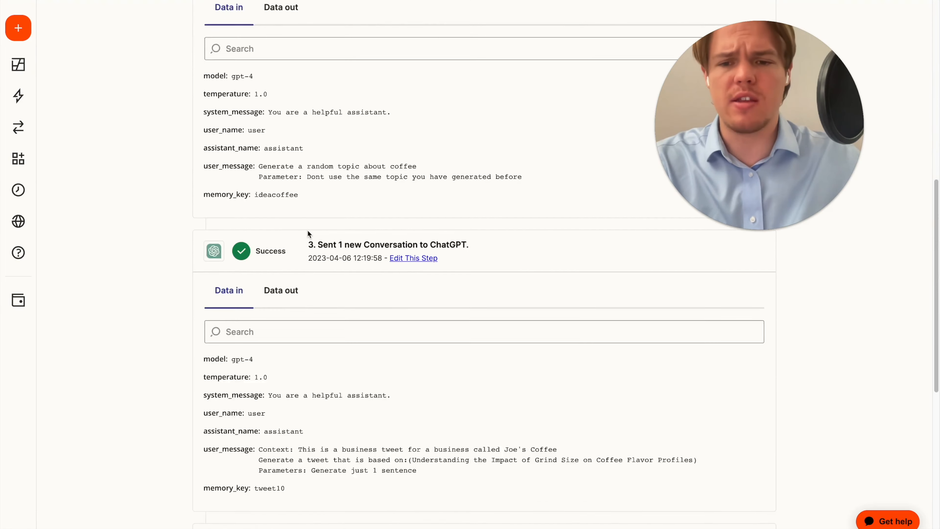
scroll(304, 237, "up", 9)
left_click(292, 244)
scroll(292, 244, "down", 5)
left_click(231, 60)
scroll(240, 167, "up", 2)
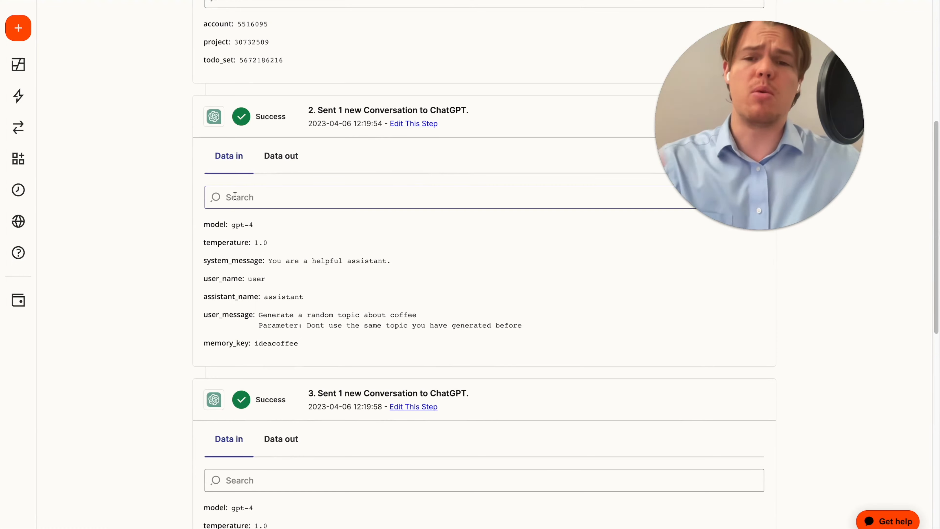
scroll(223, 204, "up", 2)
scroll(220, 209, "up", 1)
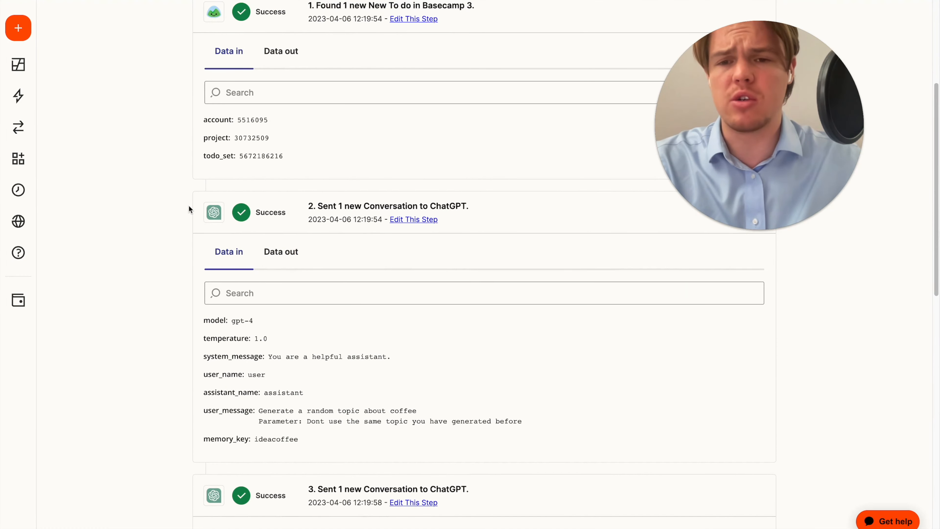
scroll(189, 208, "up", 2)
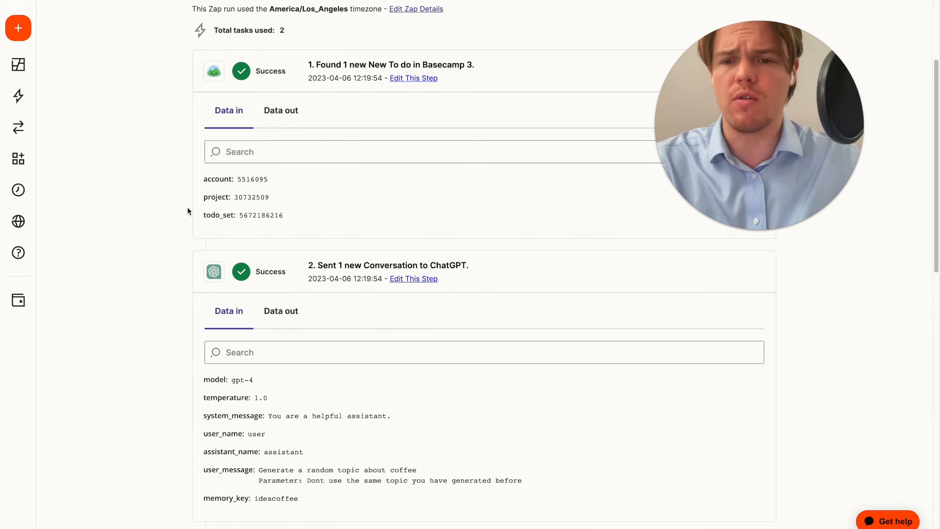
scroll(220, 228, "down", 3)
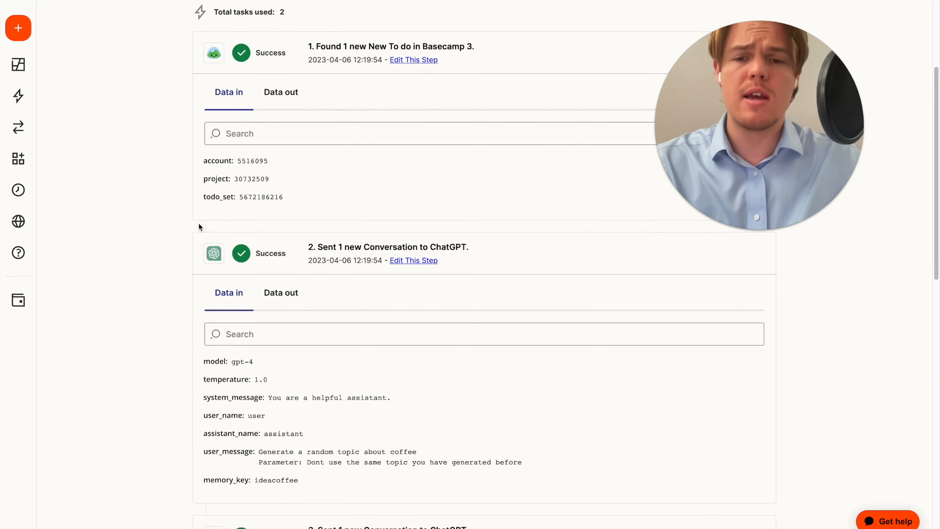
scroll(183, 215, "down", 7)
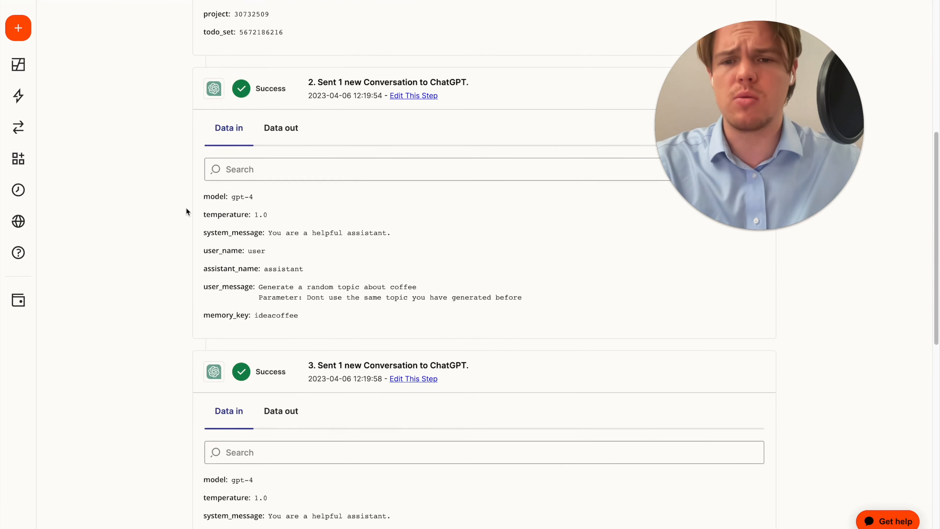
- Compare the incoming and outgoing data of the run's step 3 ChatGPT conversation, check the remaining steps' status, and return to the Zap runs
left_click(277, 240)
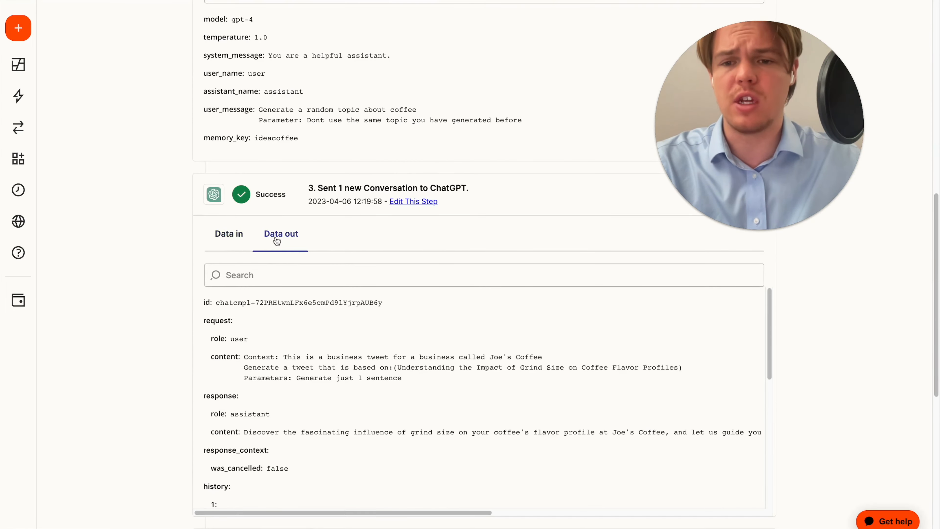
left_click(240, 244)
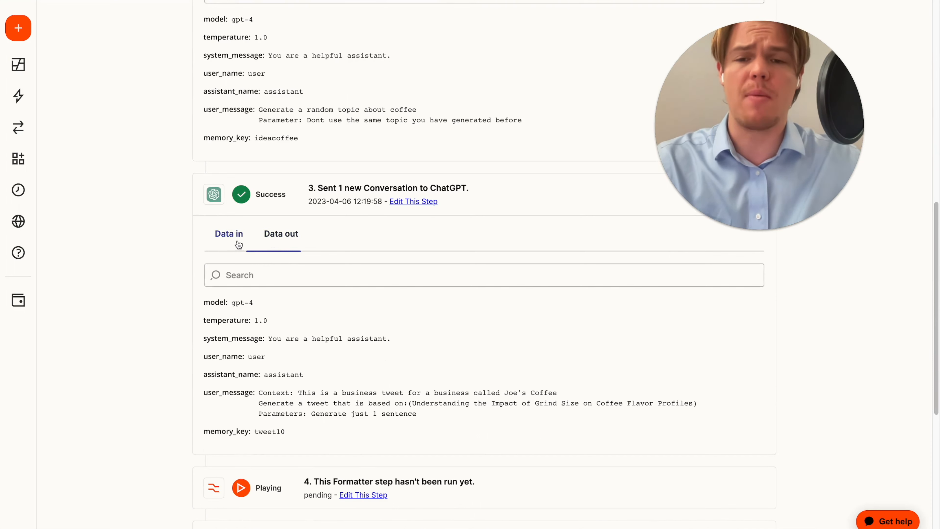
left_click(263, 241)
scroll(293, 451, "down", 10)
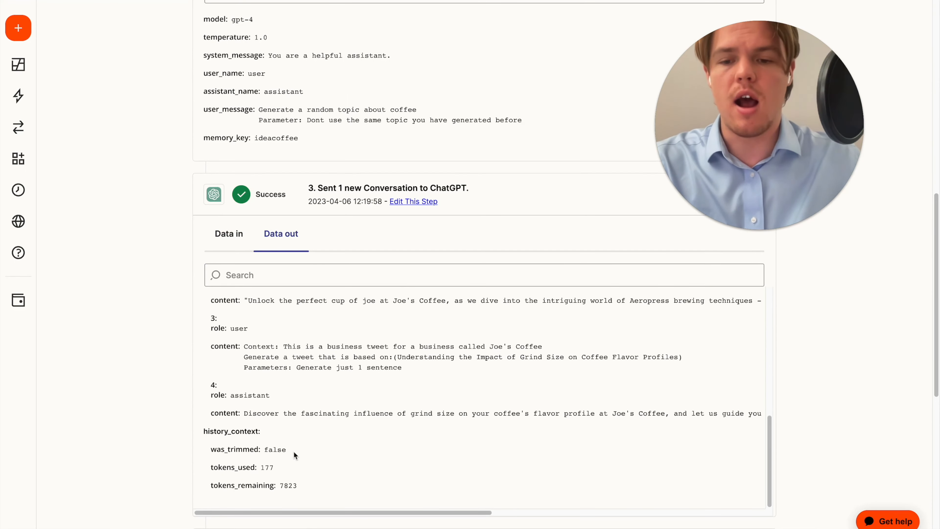
left_click(239, 243)
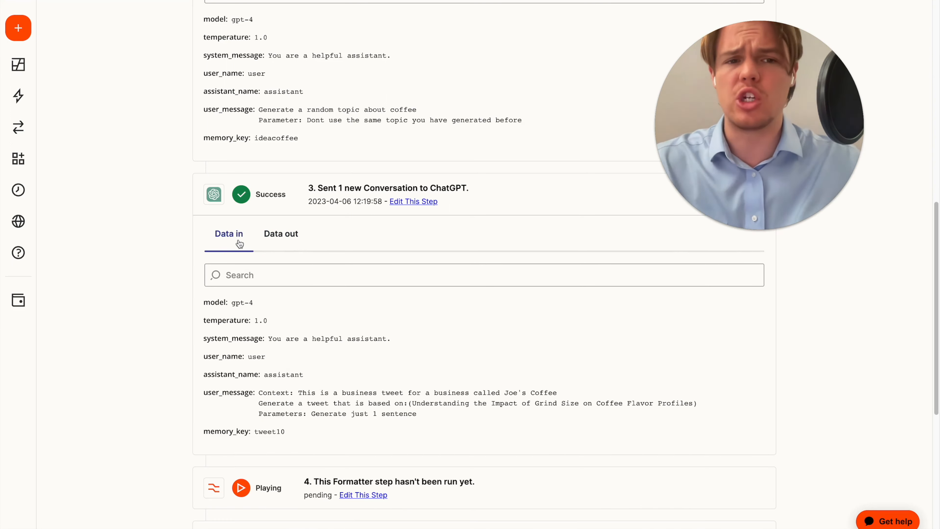
scroll(151, 208, "down", 8)
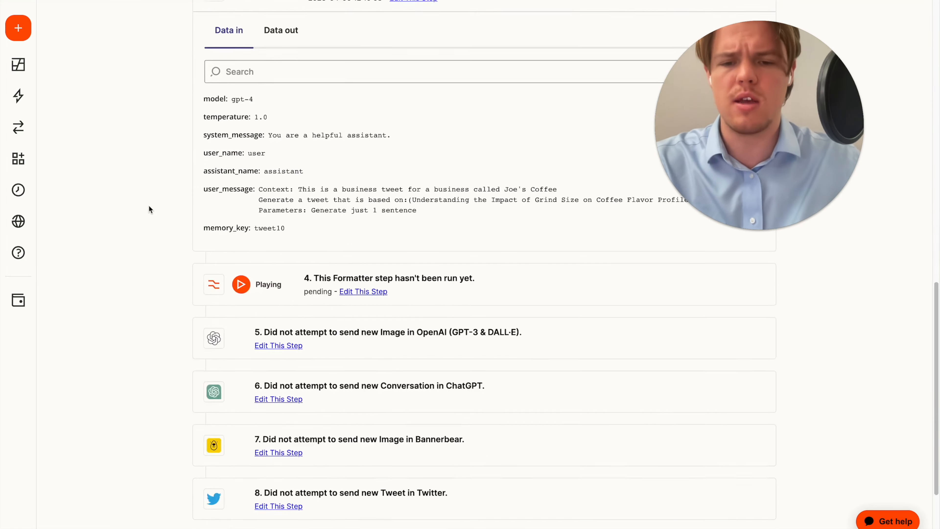
scroll(305, 200, "up", 15)
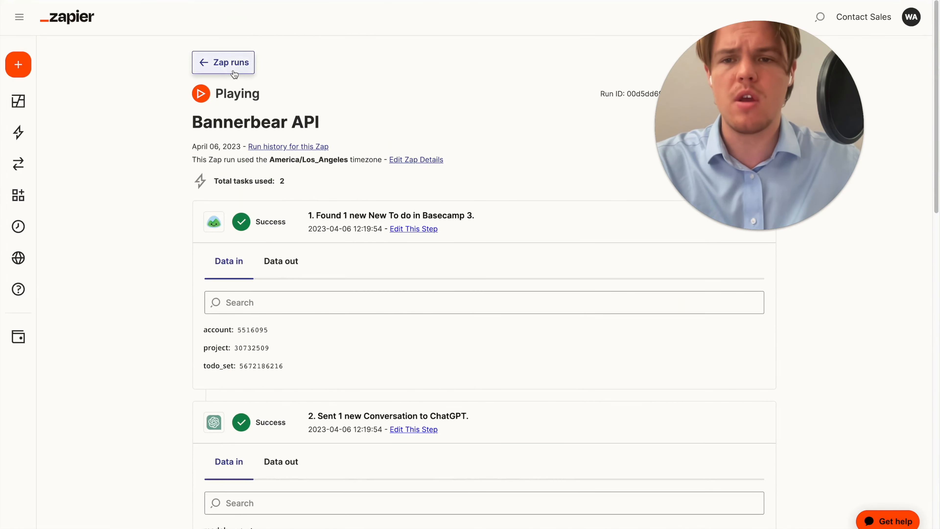
left_click(205, 67)
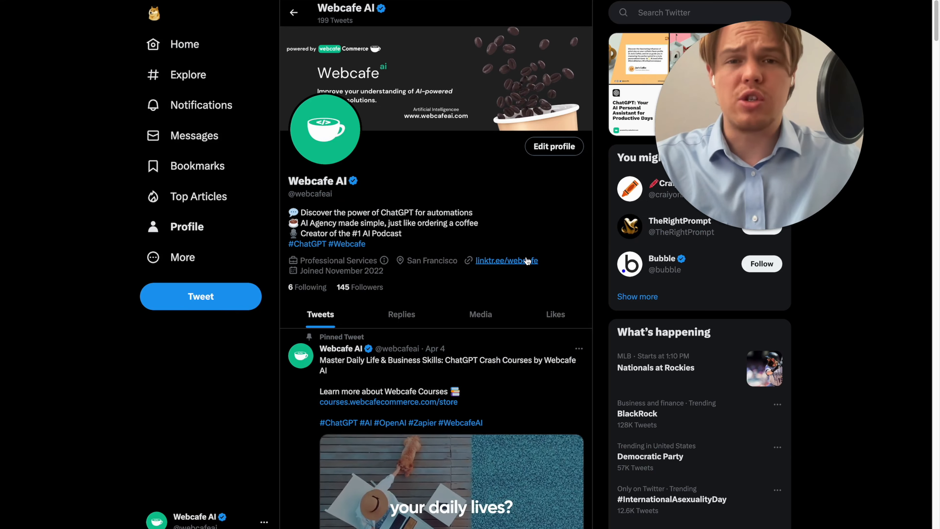
- Inspect the new Joe's Coffee tweet and its enlarged image on the Webcafe AI Twitter profile, and open the tweet's options
scroll(528, 253, "down", 10)
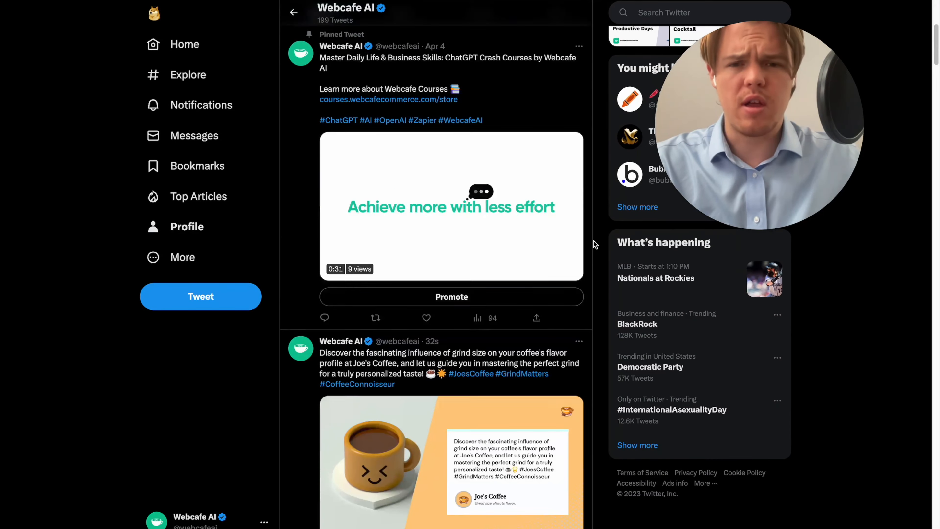
scroll(598, 242, "down", 5)
scroll(598, 243, "up", 3)
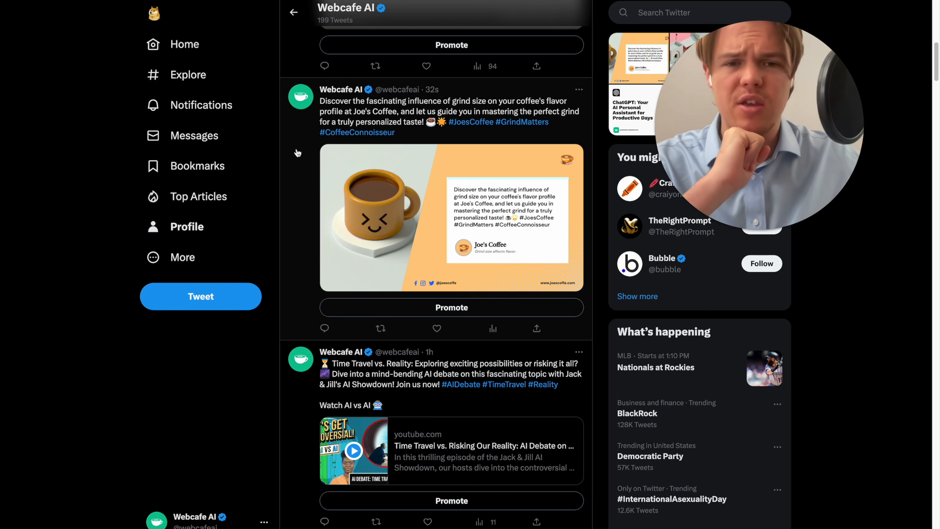
scroll(290, 166, "down", 1)
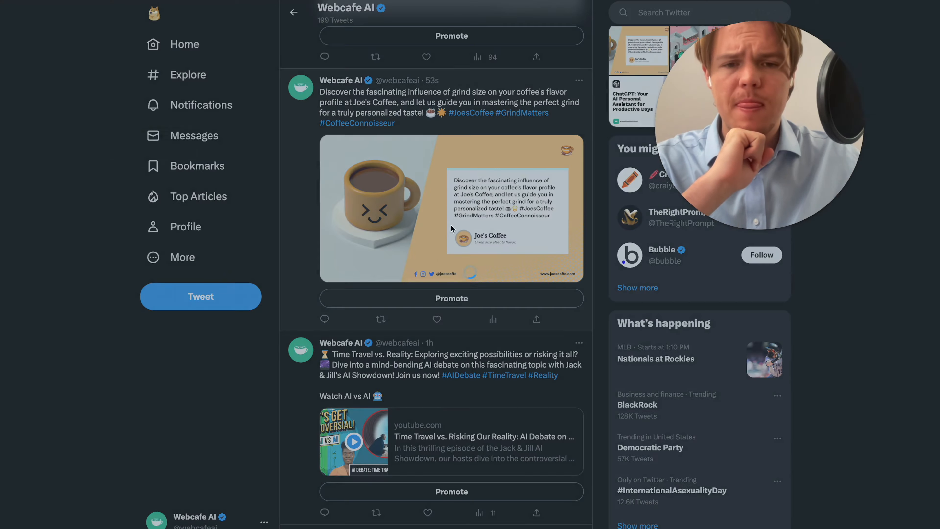
left_click(448, 237)
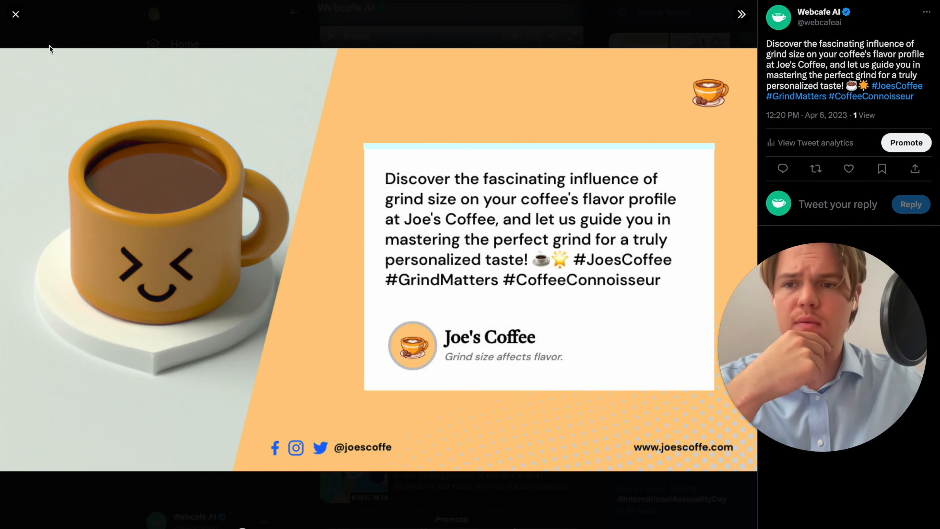
left_click(16, 15)
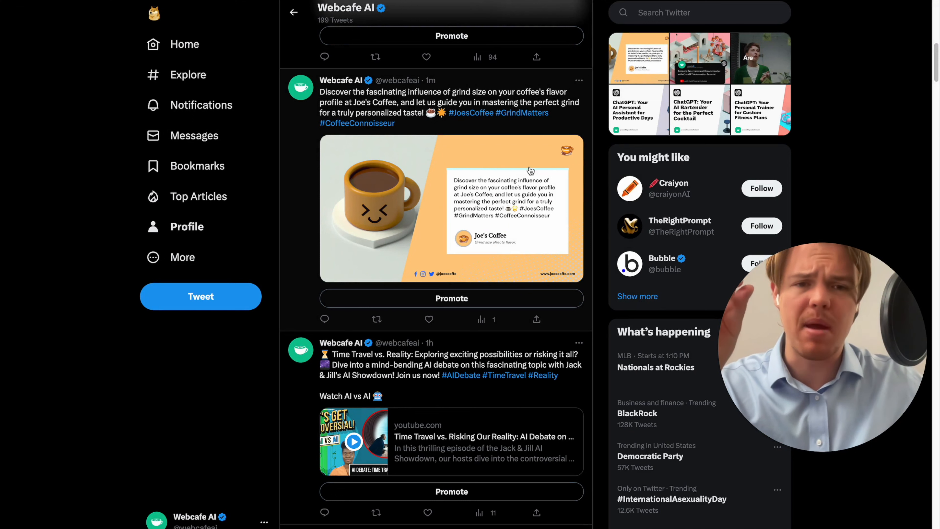
left_click(578, 81)
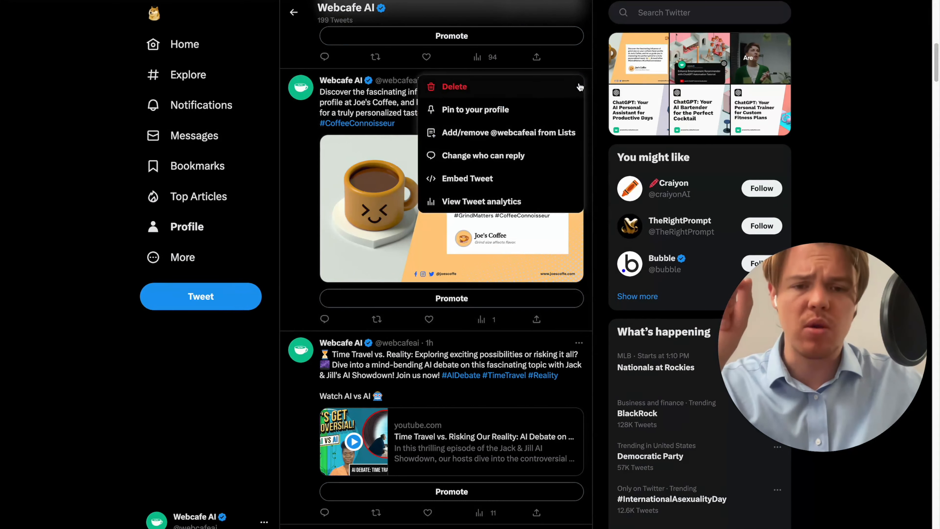